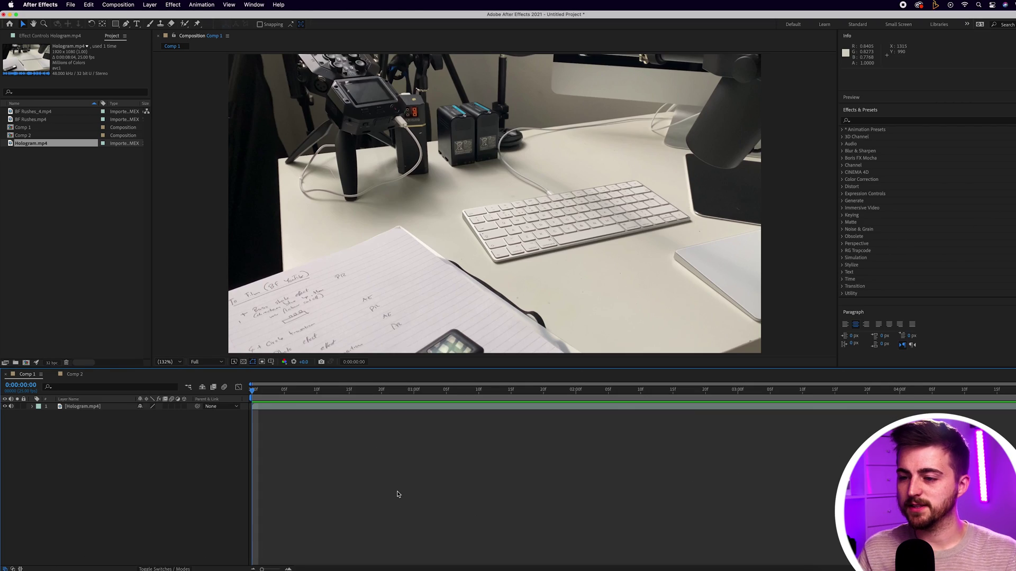
Apply the 3D Camera Tracker effect to the Hologram.mp4 layer after previewing the footage
key(space)
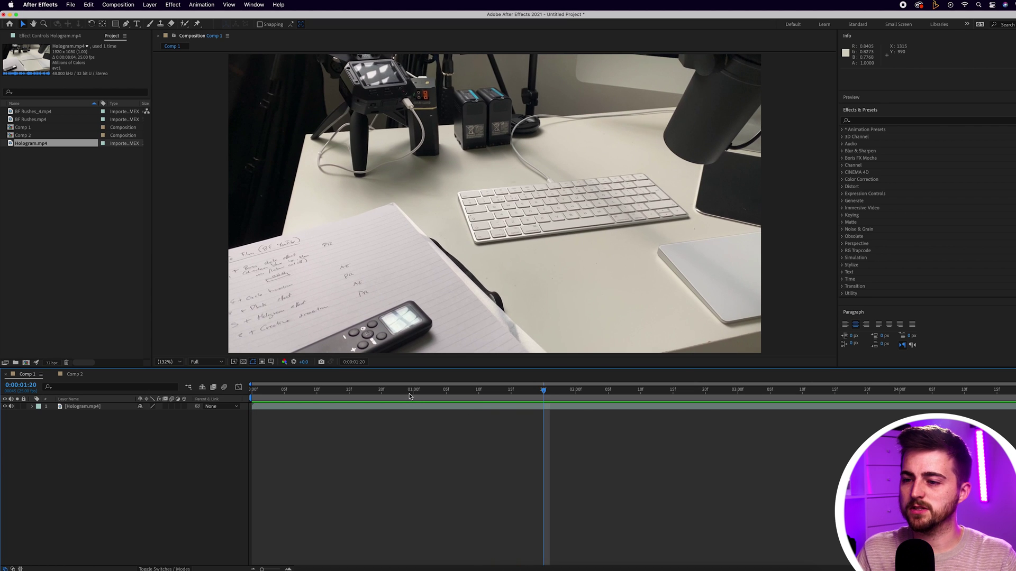
click(354, 292)
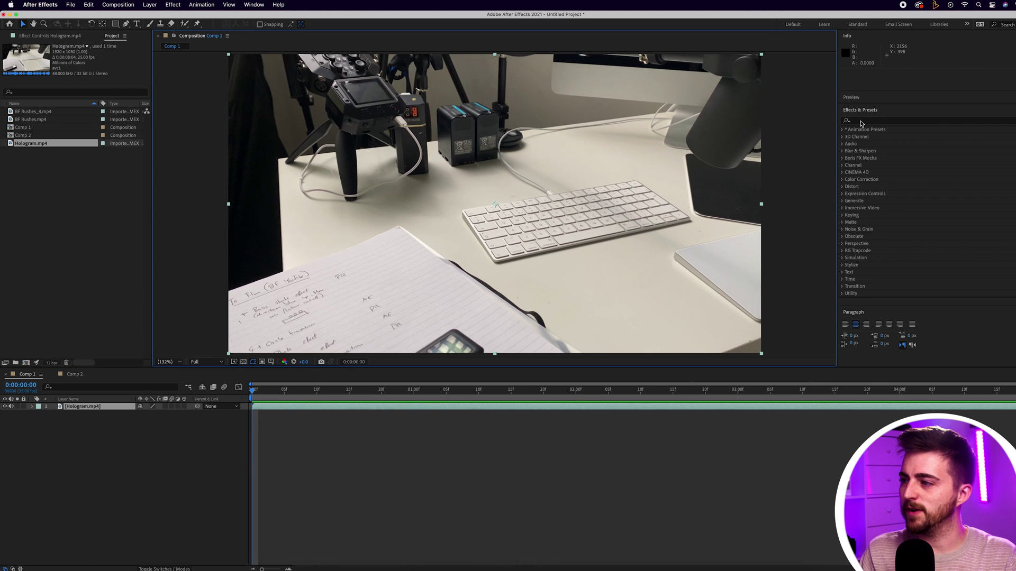
click(861, 122)
text(3d c)
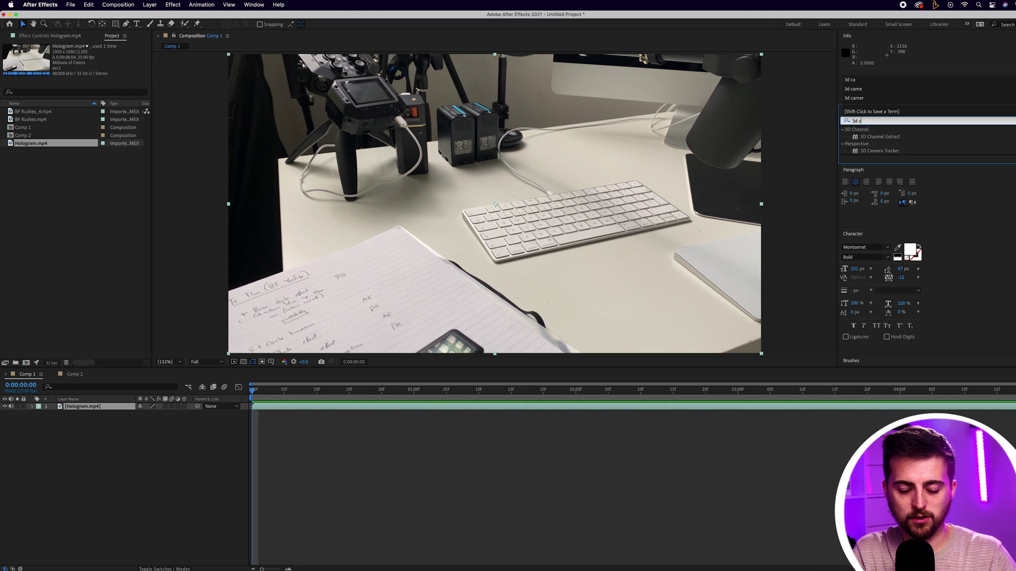
text(ane)
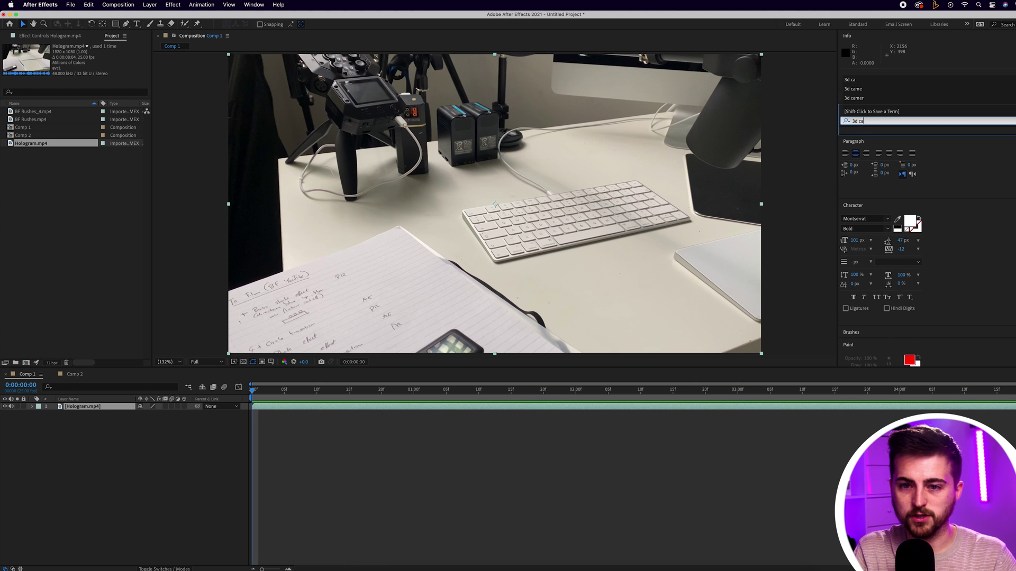
text(mer)
drag(880, 137, 543, 167)
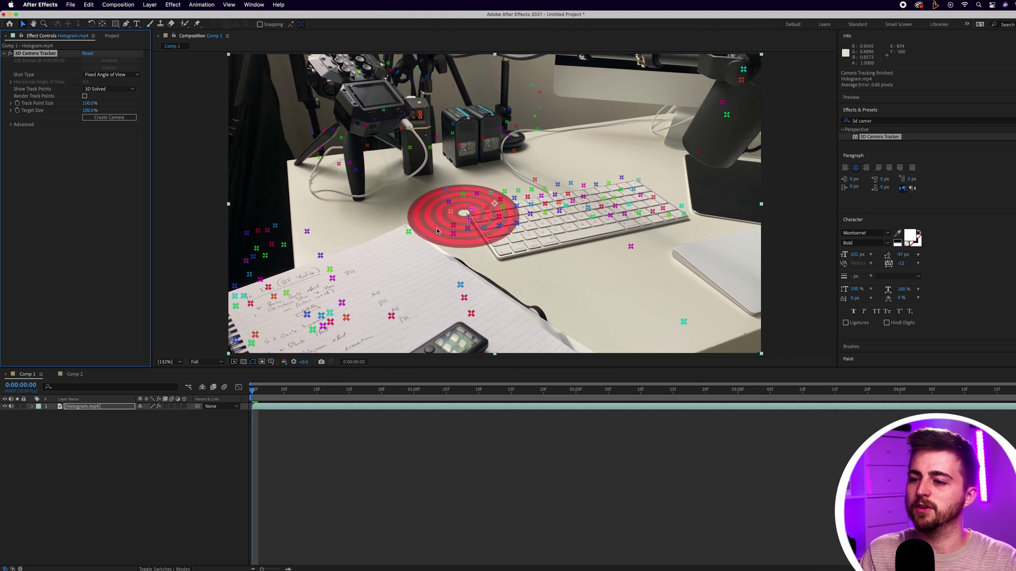
Create a null and camera from the track points on the keyboard at frame 1, after checking the points across the shot
drag(283, 390, 860, 377)
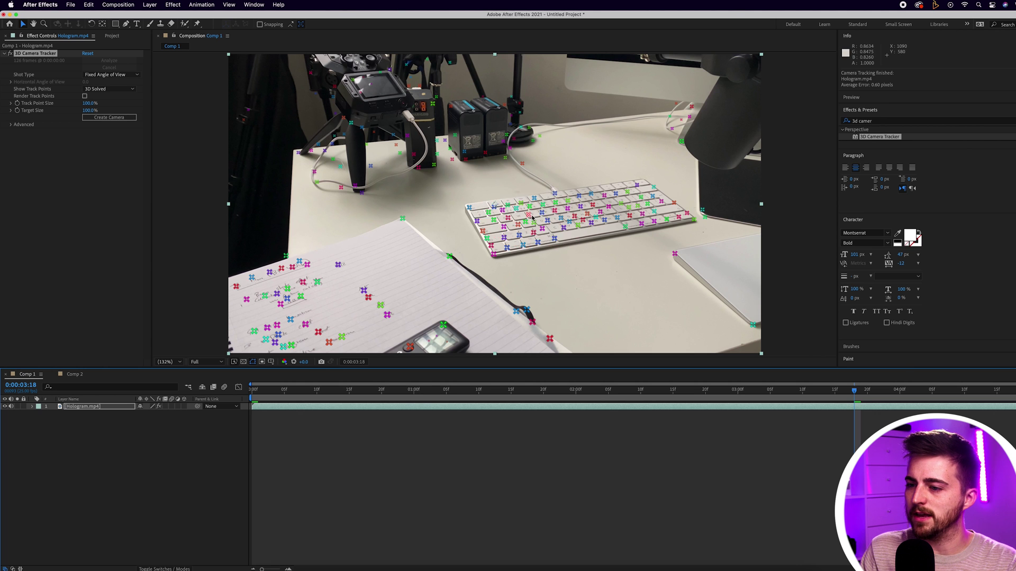
mouse_move(259, 395)
mouse_down()
mouse_move(885, 389)
mouse_move(259, 391)
mouse_up()
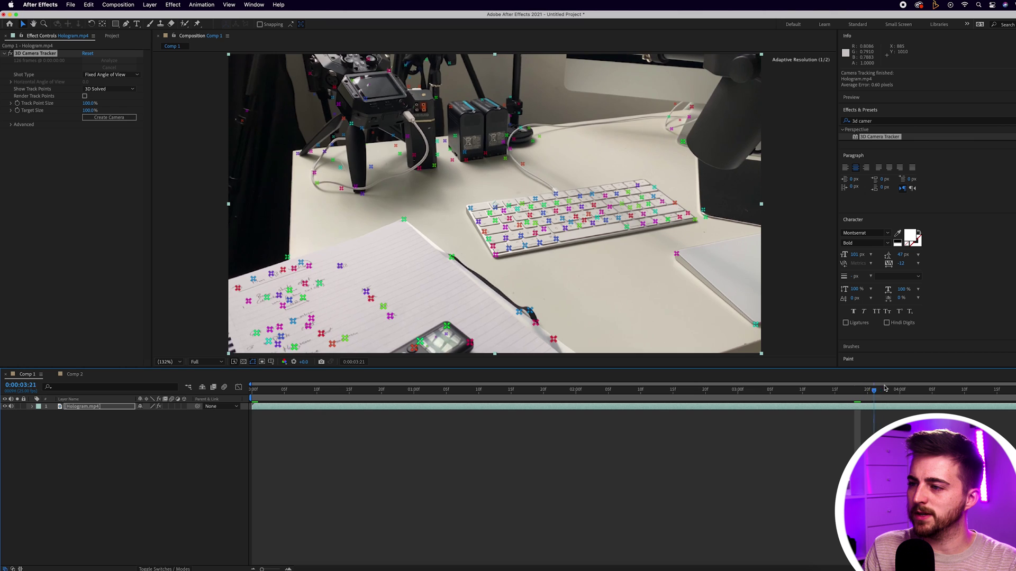
mouse_move(502, 252)
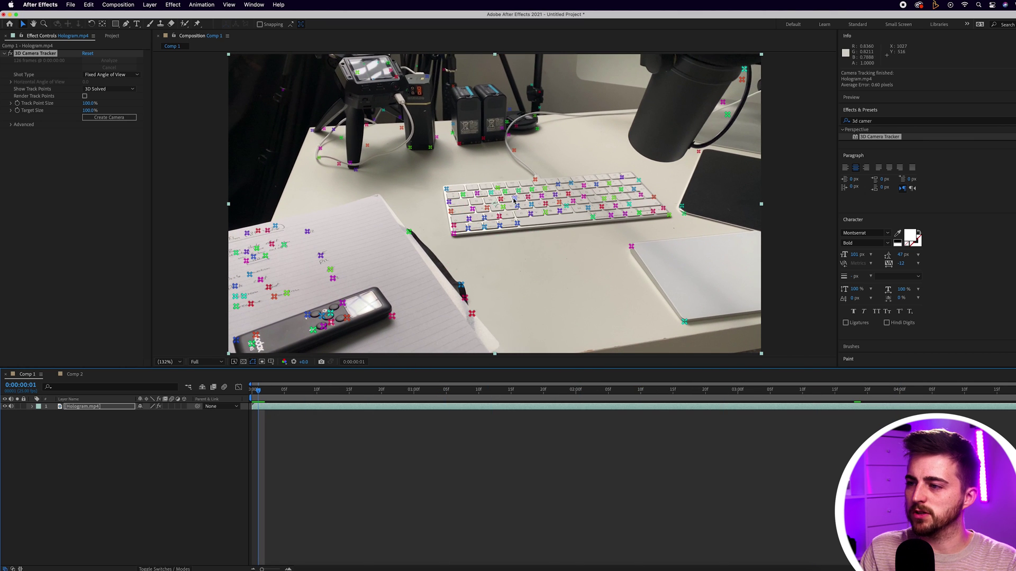
mouse_move(507, 205)
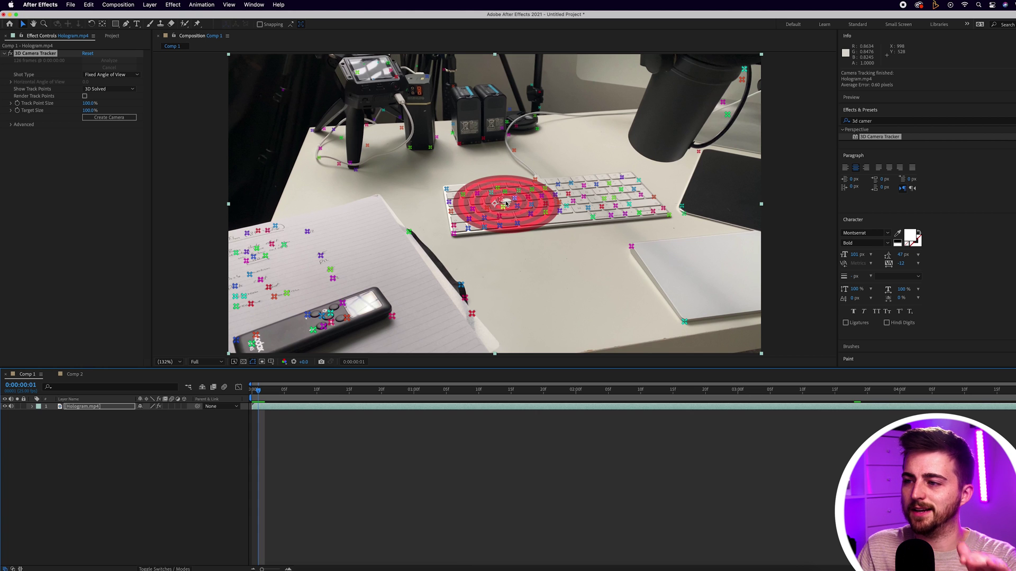
click(508, 205)
right_click(506, 205)
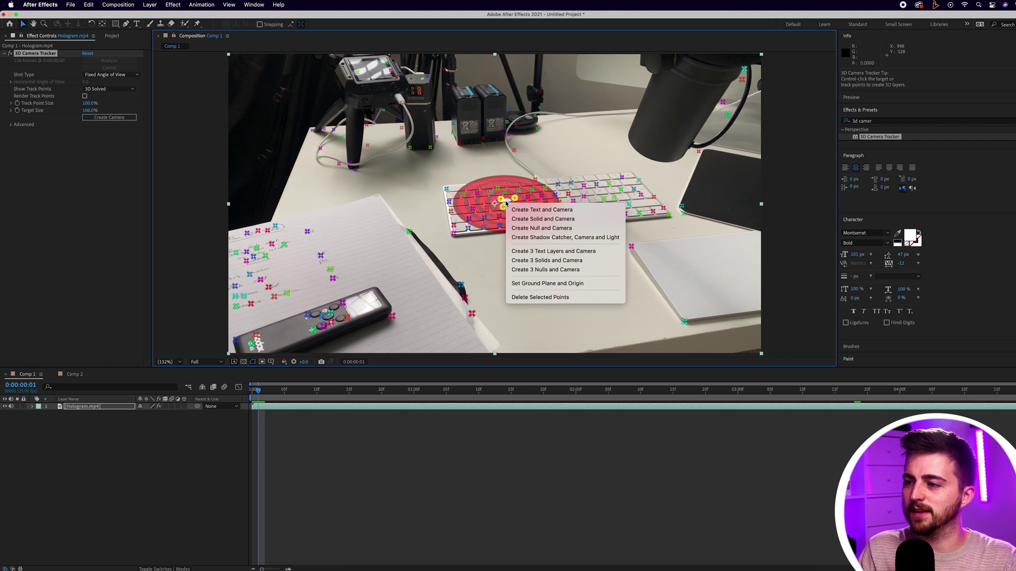
click(521, 229)
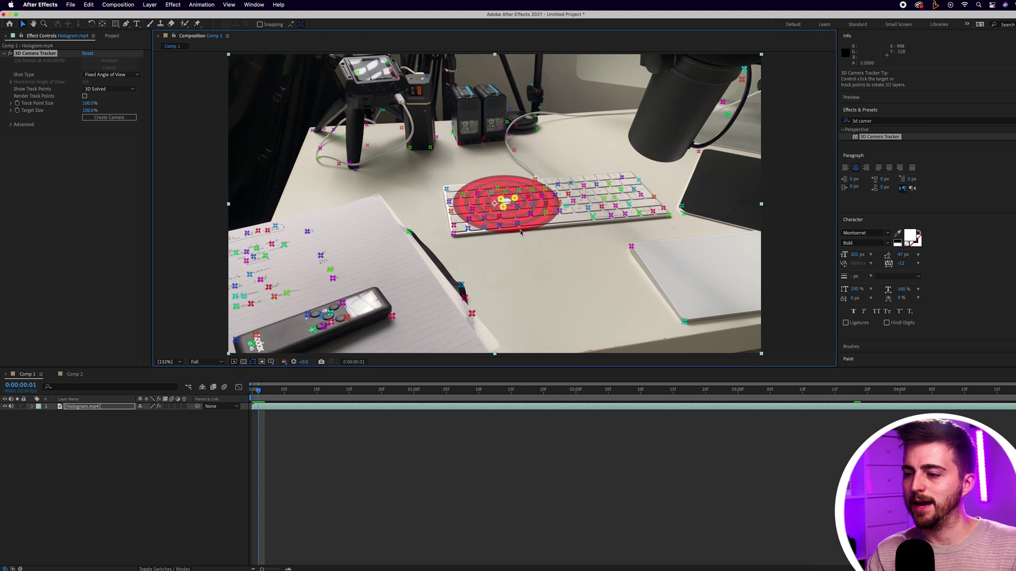
Review the tracked shot at several points along the timeline with the new tracker camera in place
key(space)
key(space)
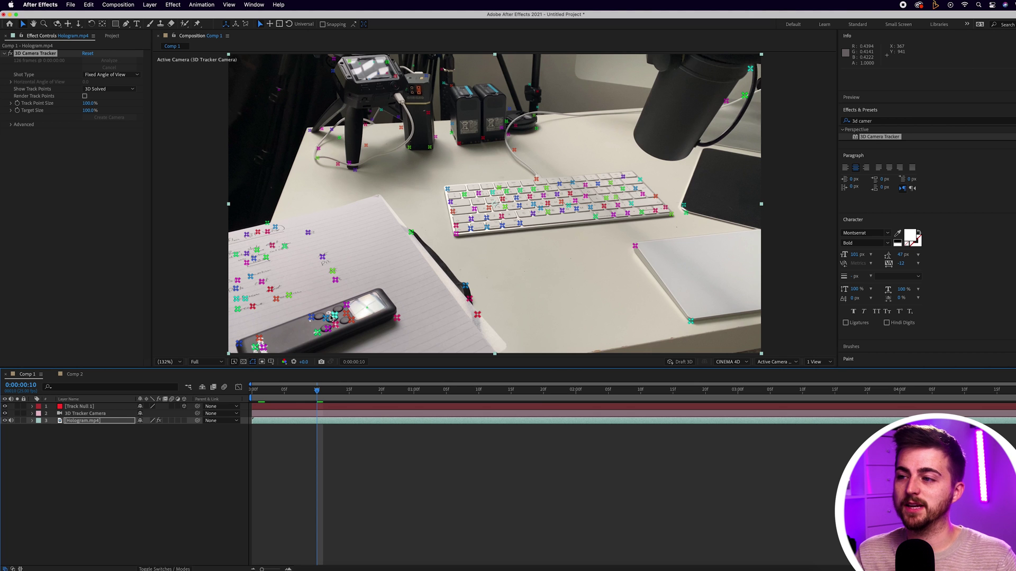
key(space)
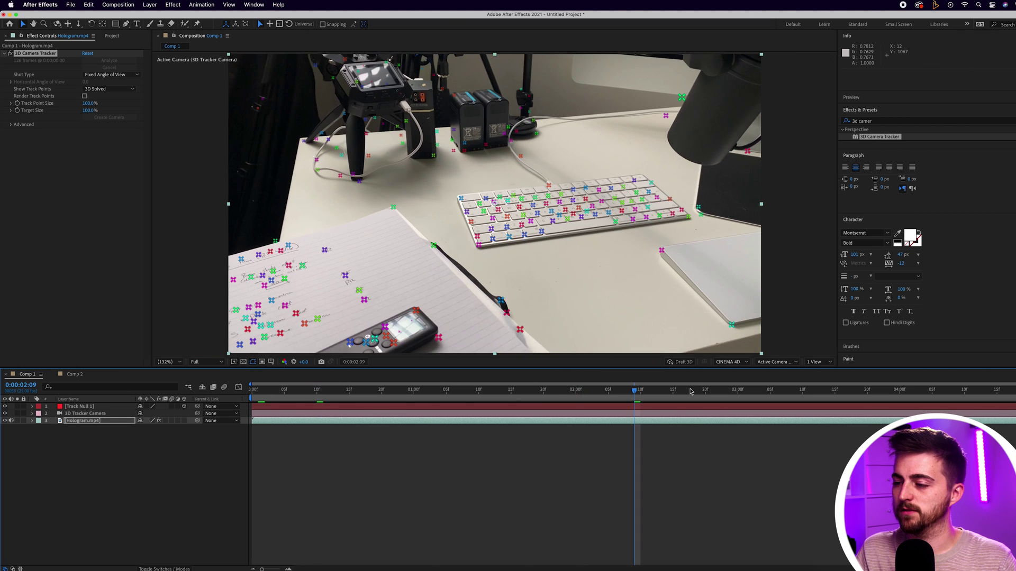
key(space)
click(342, 474)
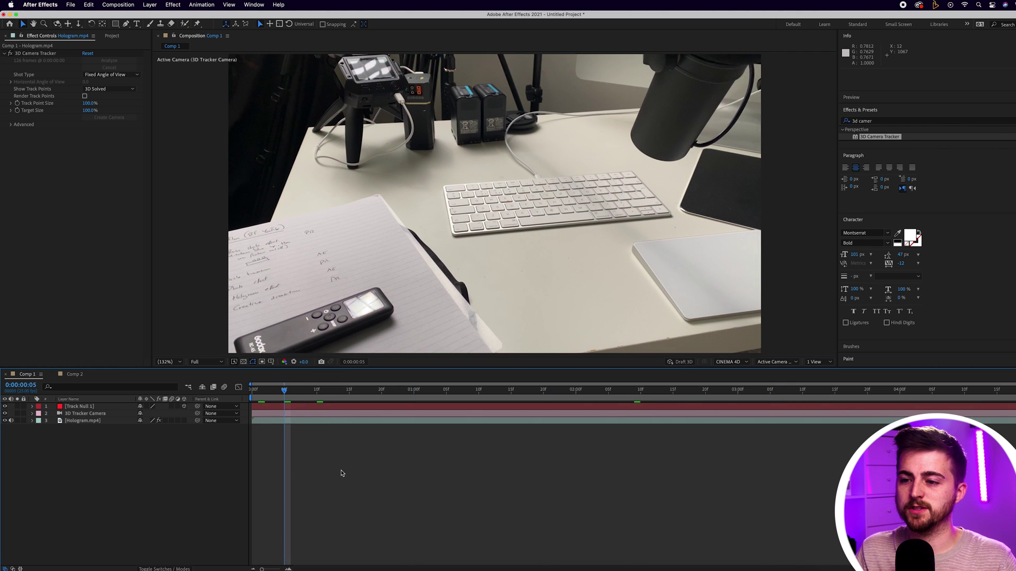
key(space)
key(space)
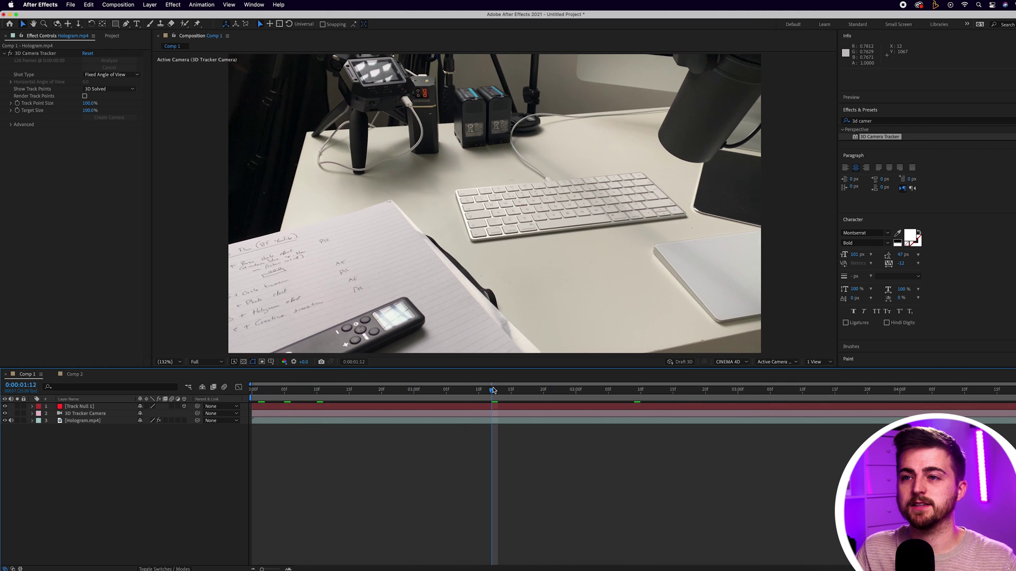
Add a text layer reading BROOKER over the desk, between the notebook and the keyboard
click(136, 24)
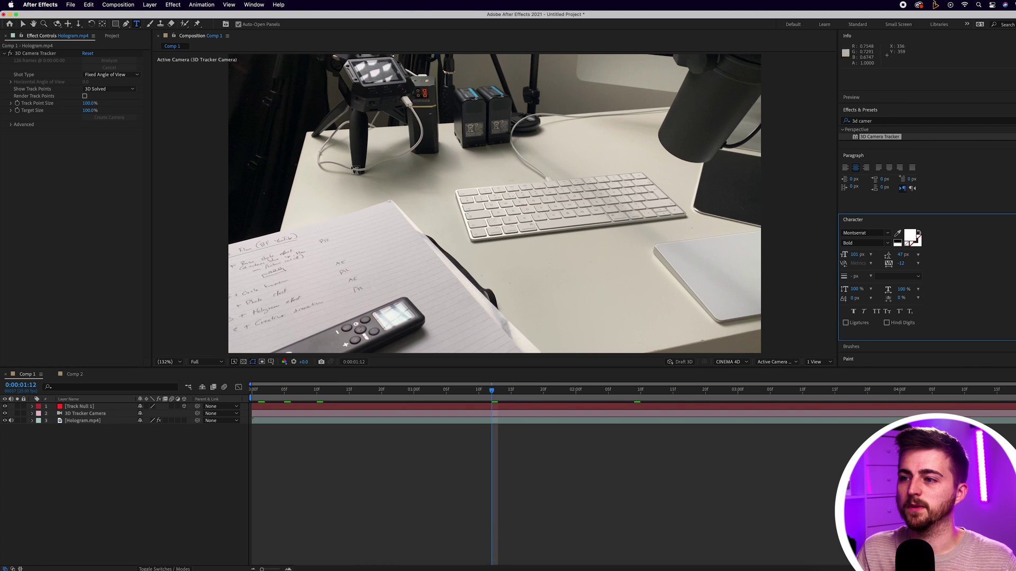
click(433, 225)
text(BROOKER)
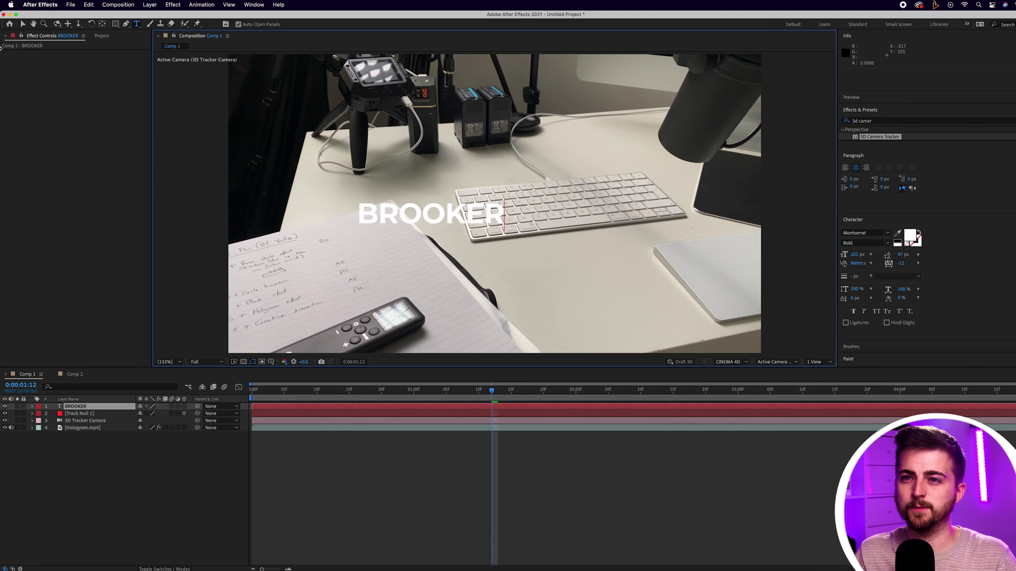
click(22, 24)
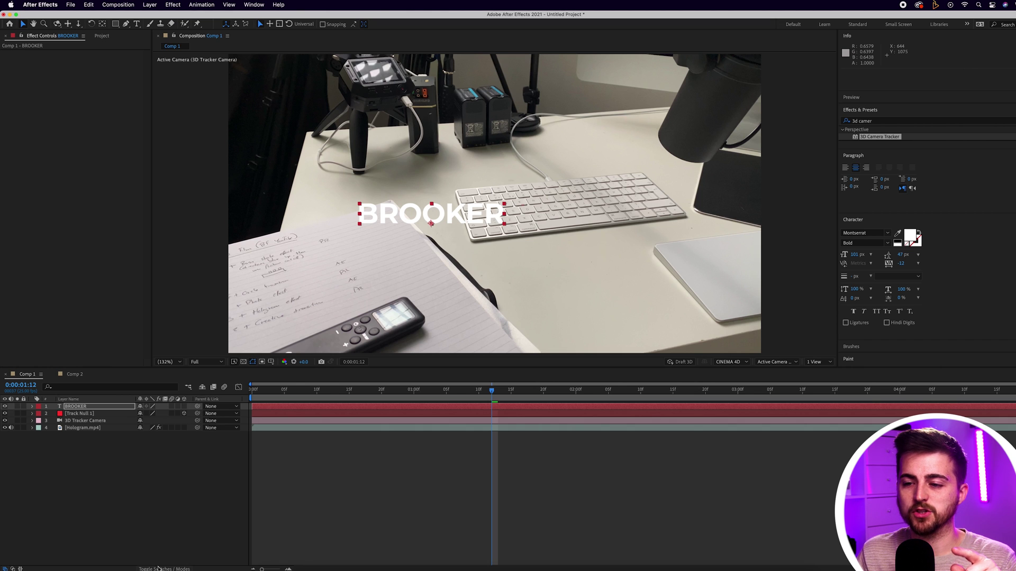
Turn the BROOKER text into a 3D layer
click(158, 568)
click(164, 569)
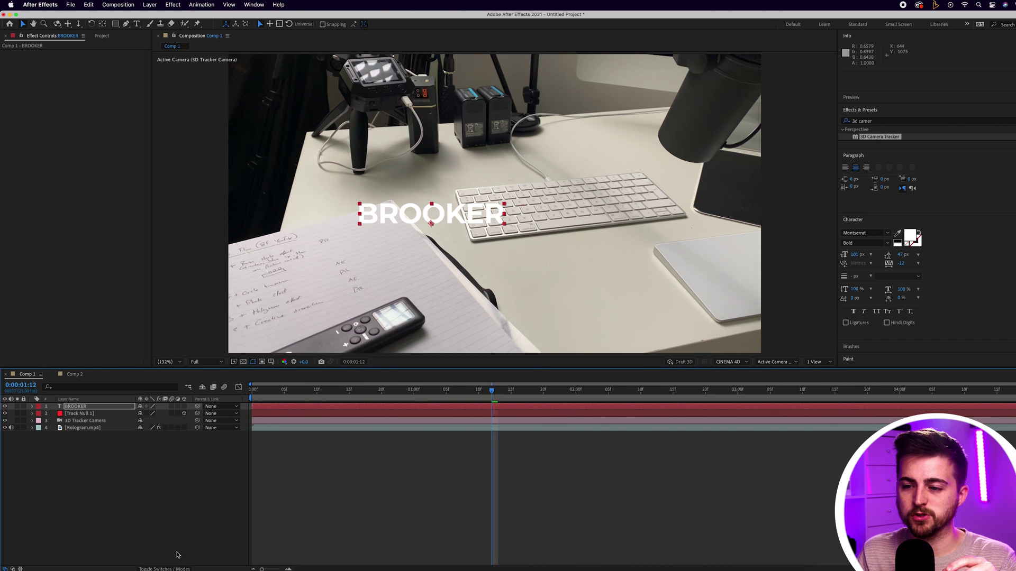
click(184, 406)
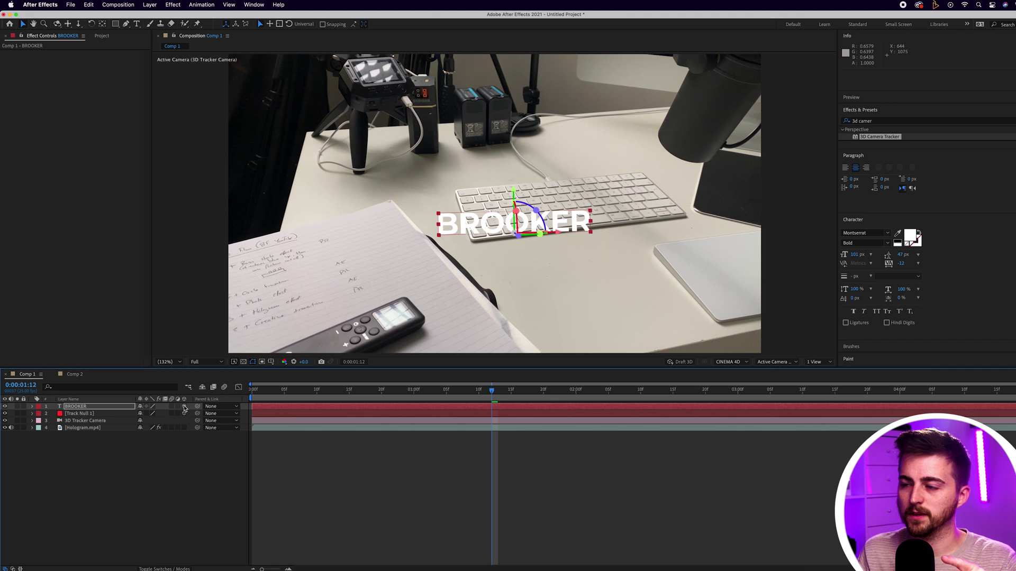
click(430, 467)
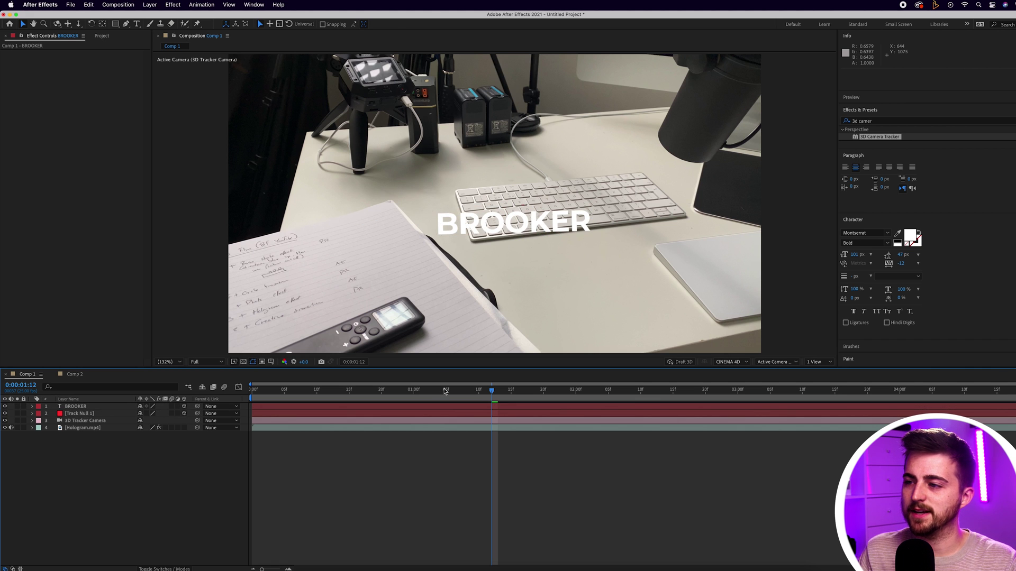
Preview how the 3D text moves with the tracked camera
key(space)
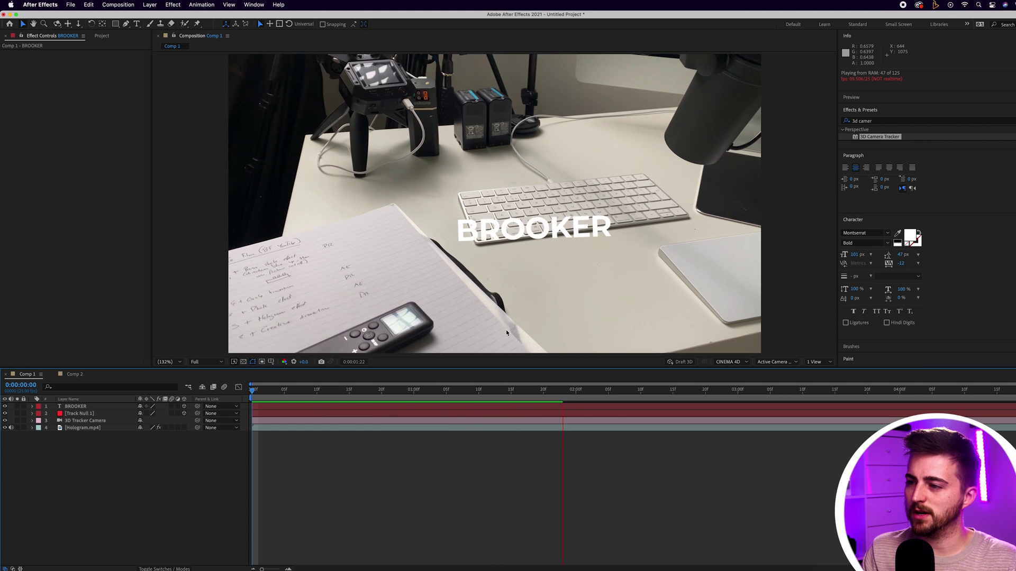
key(space)
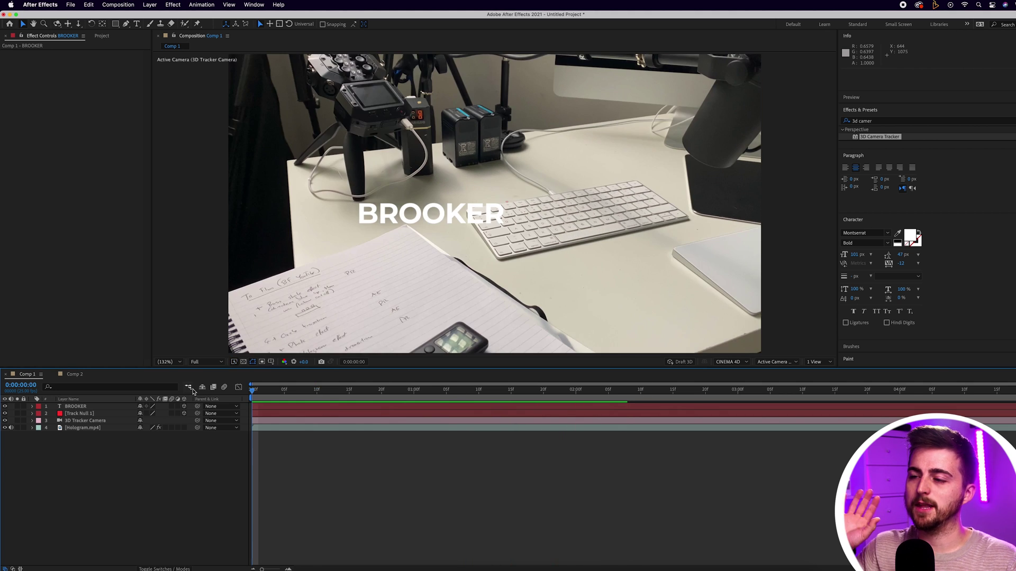
key(space)
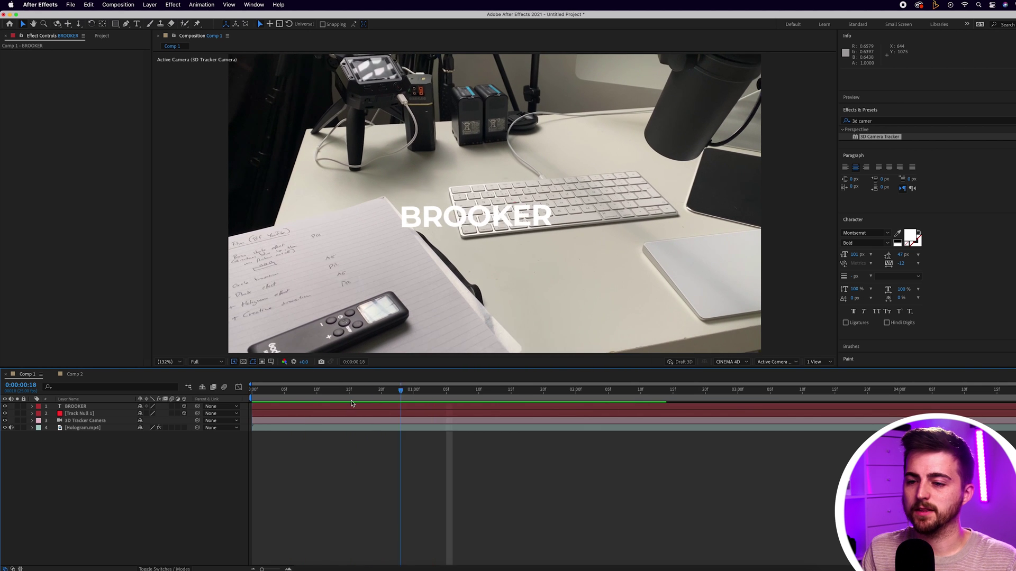
Push the BROOKER text deeper into the scene by setting its Z position to 1586, previewing the movement while adjusting
click(65, 409)
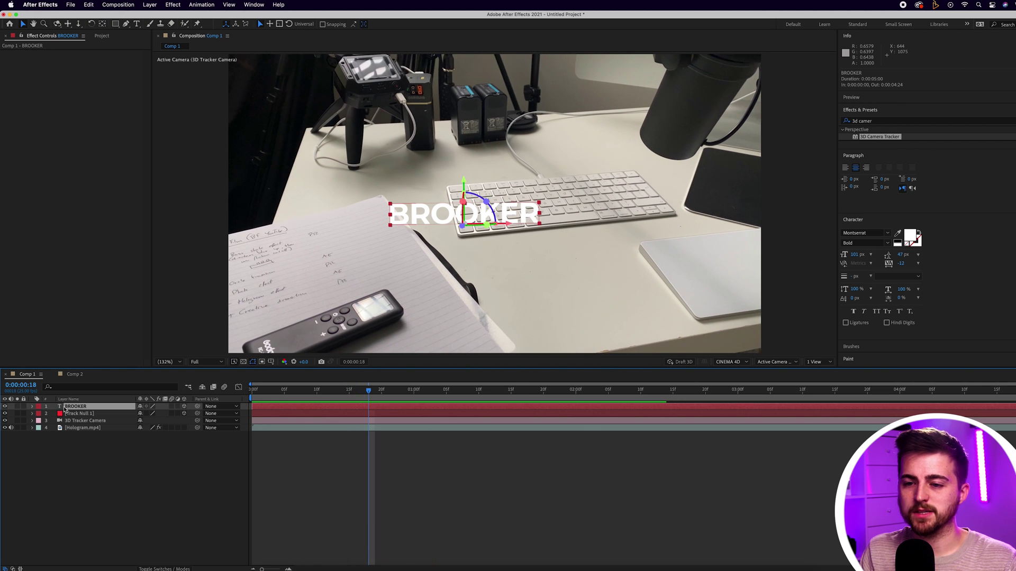
click(32, 407)
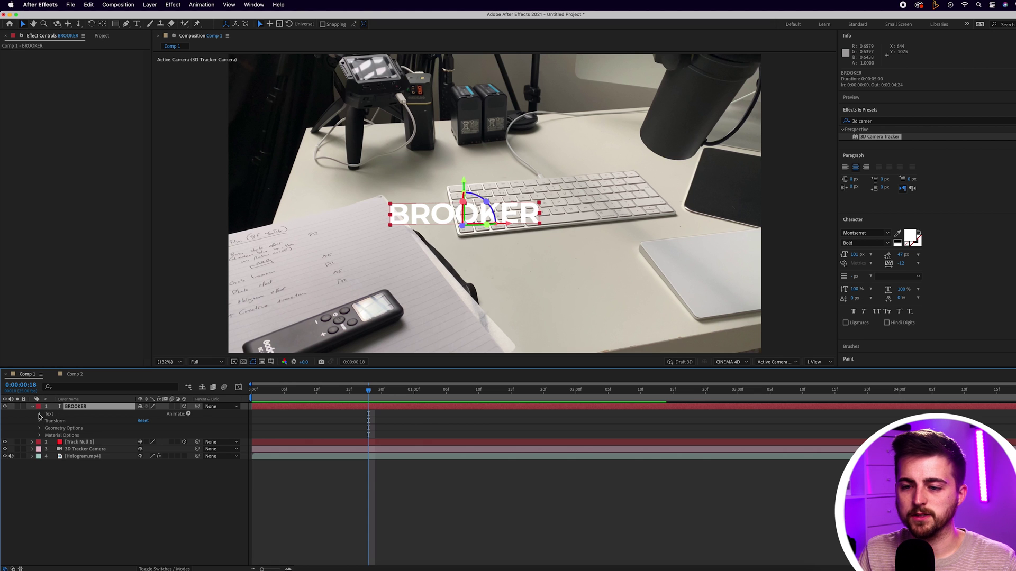
click(39, 414)
click(40, 442)
click(40, 415)
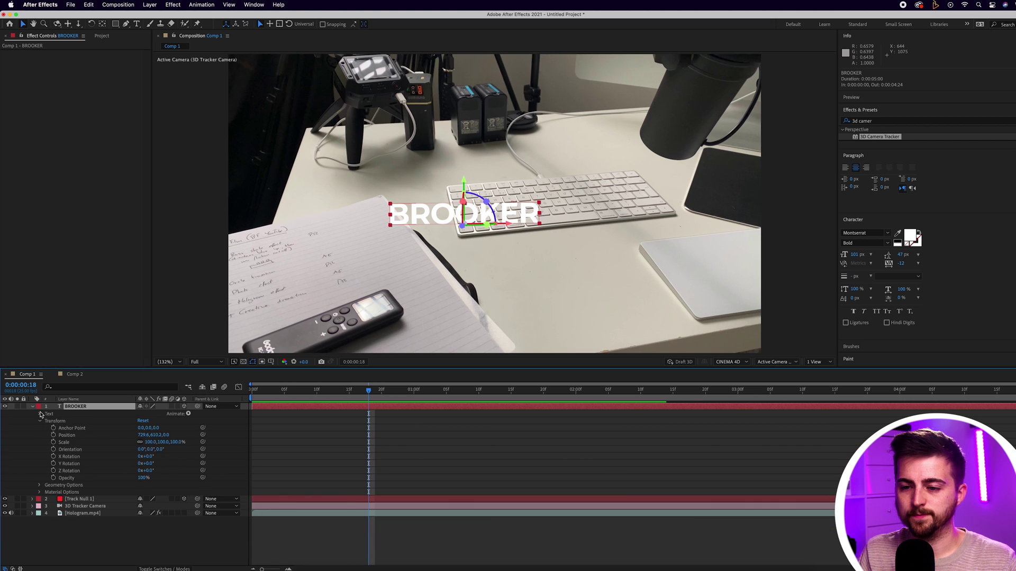
click(96, 436)
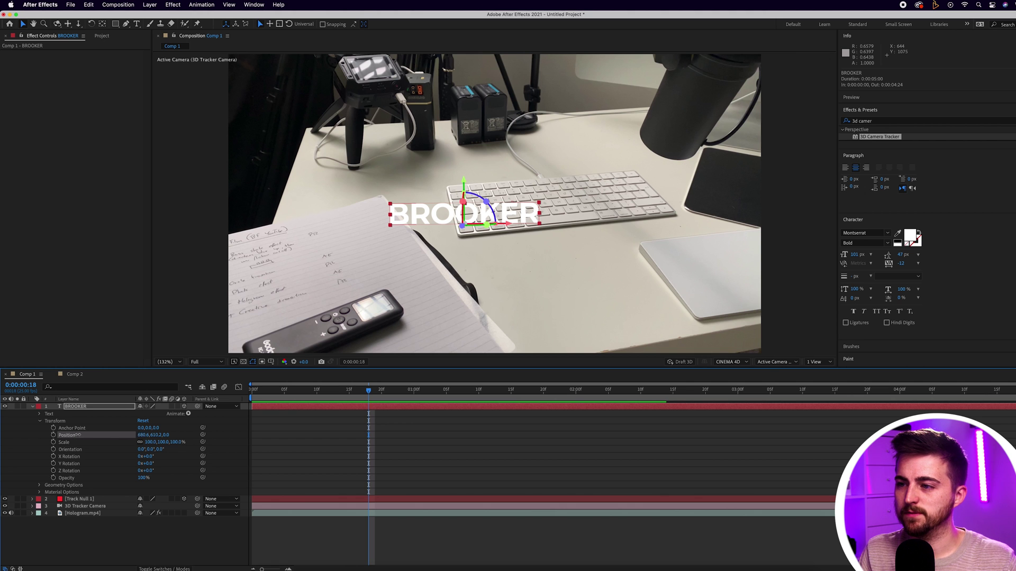
drag(142, 435, 229, 496)
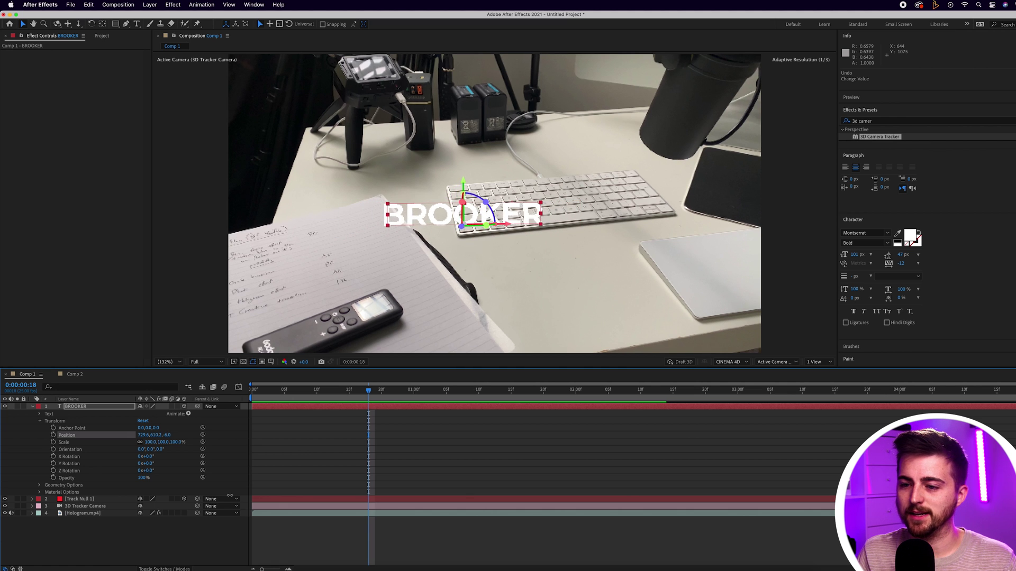
drag(289, 484, 416, 444)
key(space)
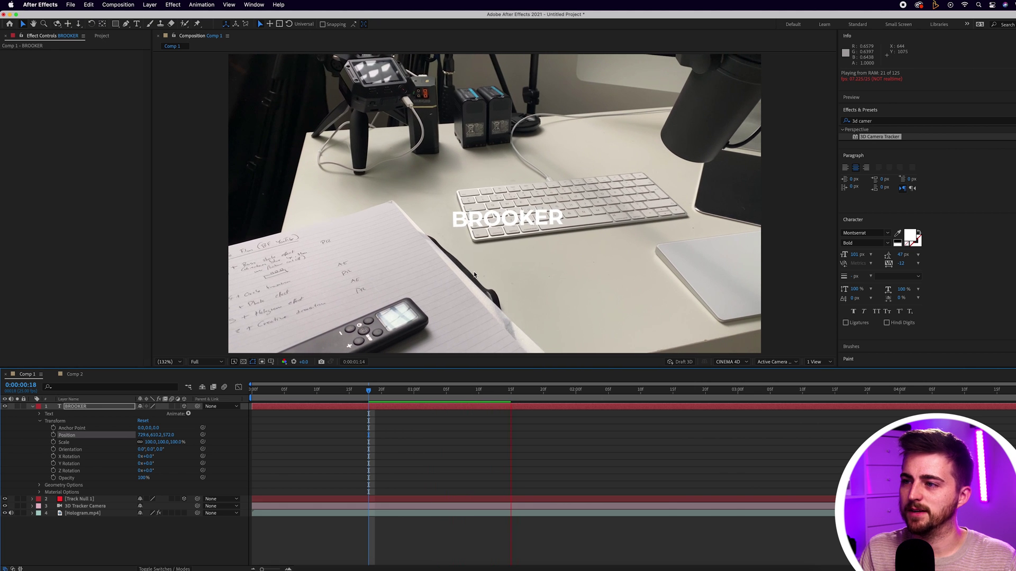
key(space)
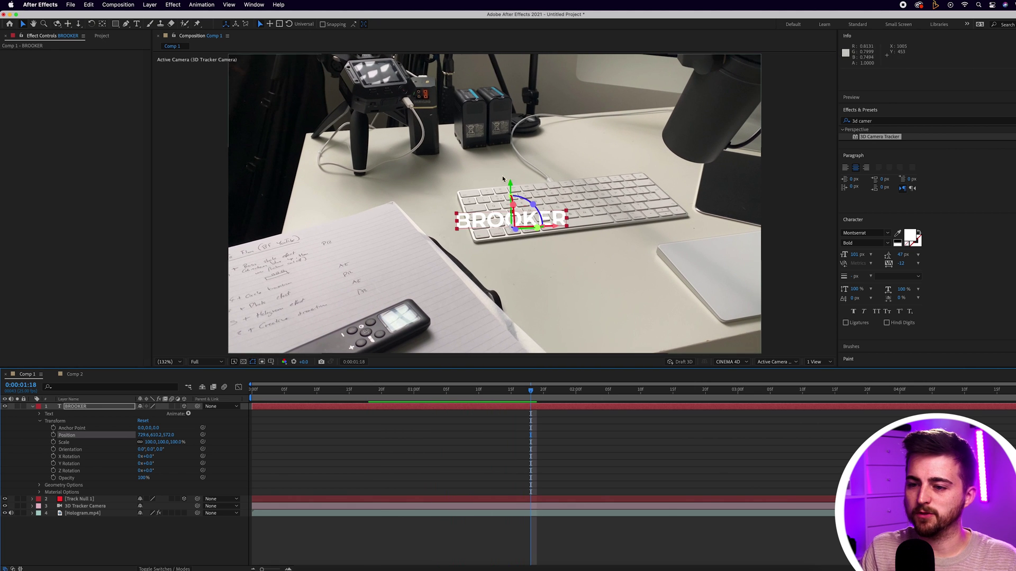
drag(167, 436, 243, 427)
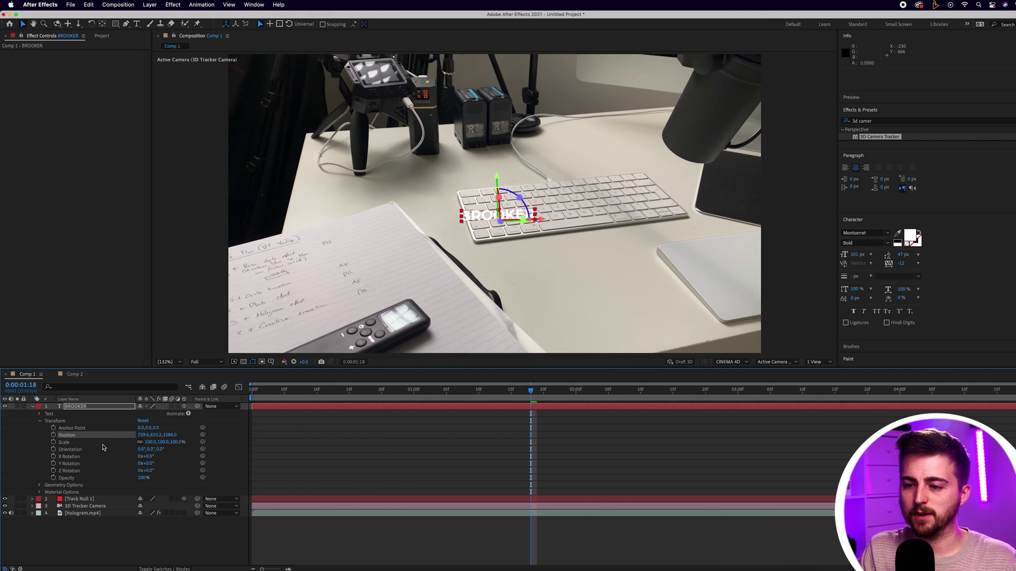
Scale the BROOKER text to 231% and preview the composition from the start
drag(151, 442, 186, 441)
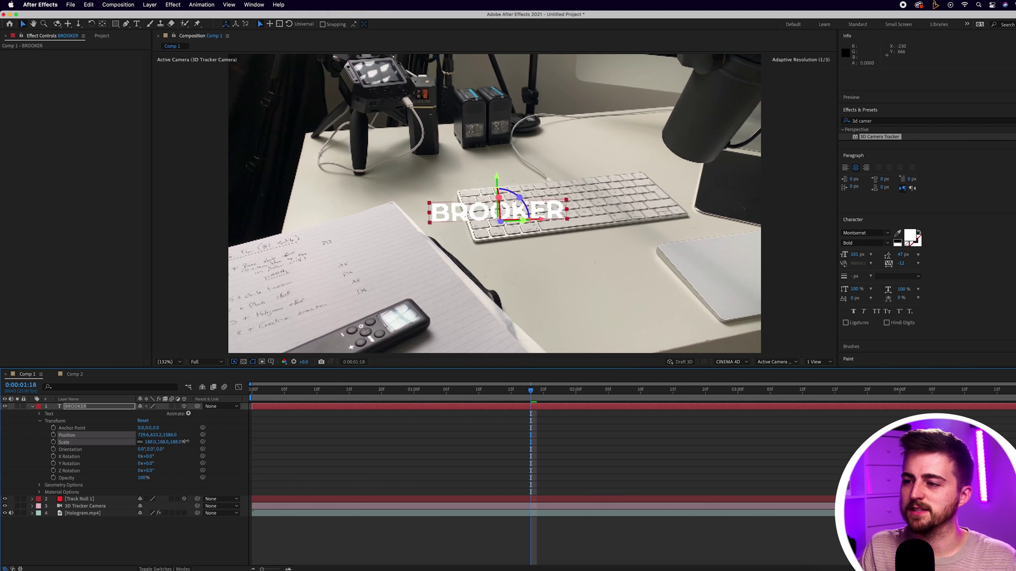
key(Home)
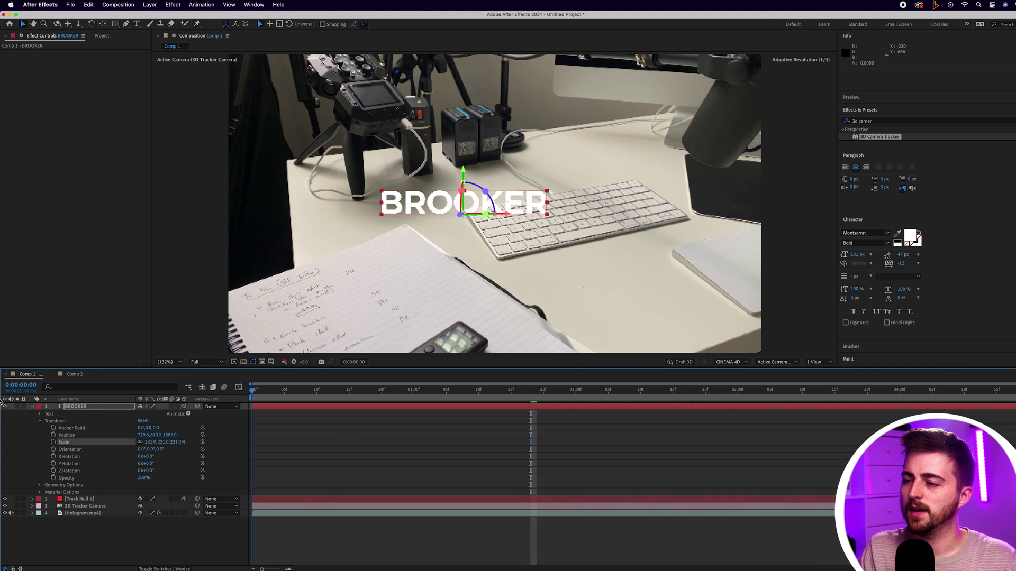
key(space)
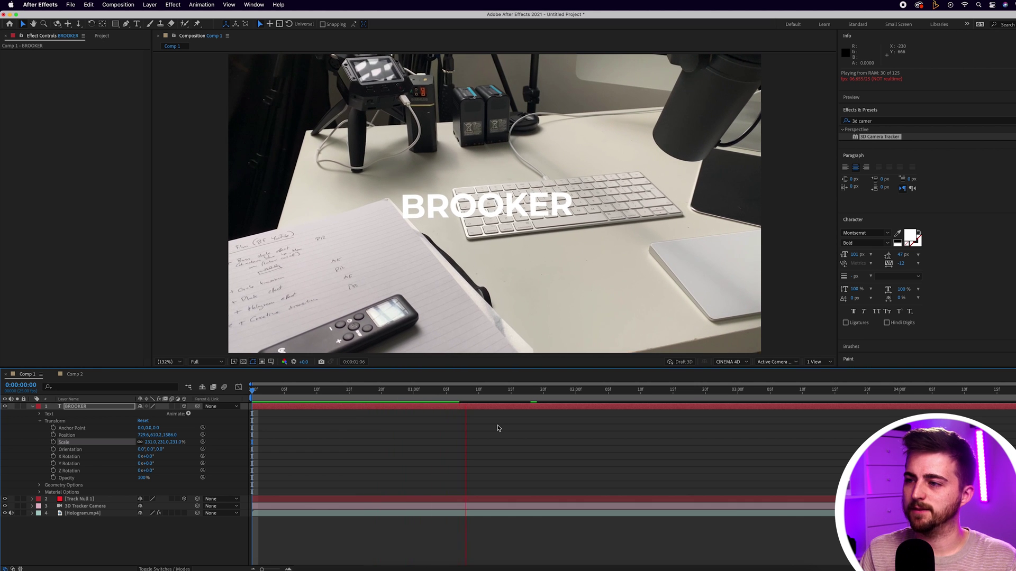
Push the BROOKER text farther back to Z position 3648 and enlarge its scale to 417%, previewing the movement
key(space)
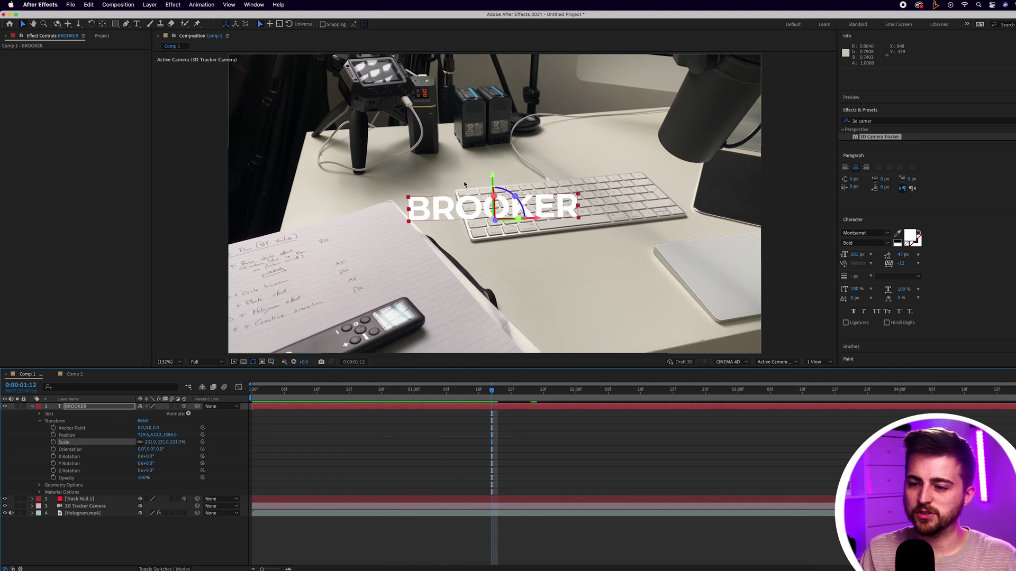
drag(323, 422, 443, 417)
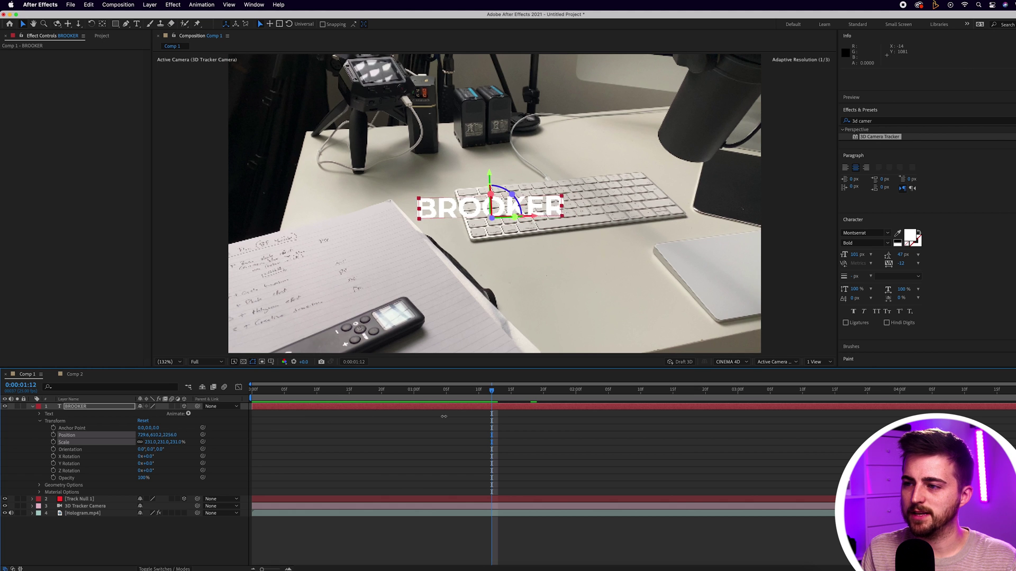
drag(807, 379, 937, 379)
drag(154, 444, 197, 440)
click(437, 448)
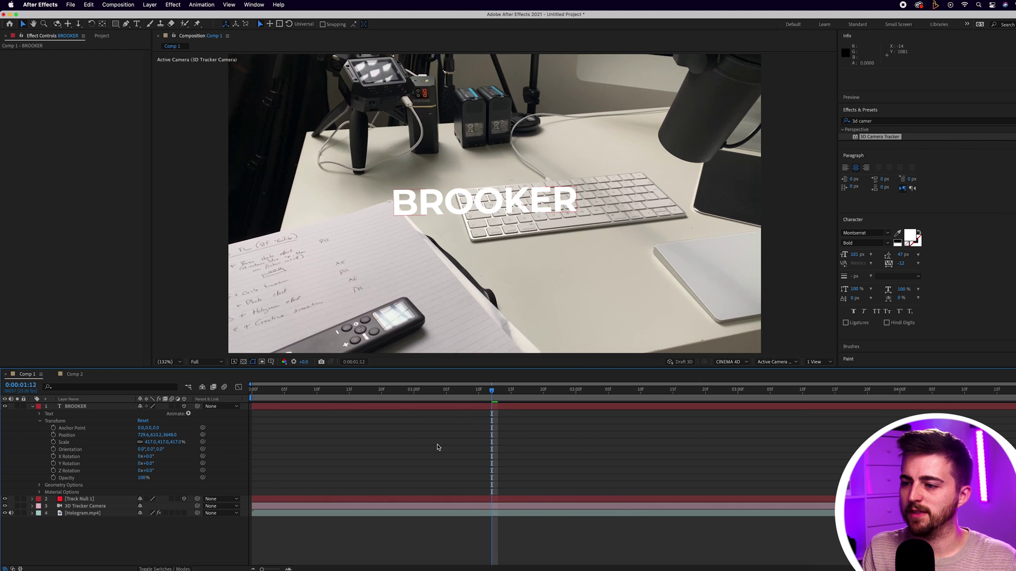
drag(475, 400, 185, 390)
key(space)
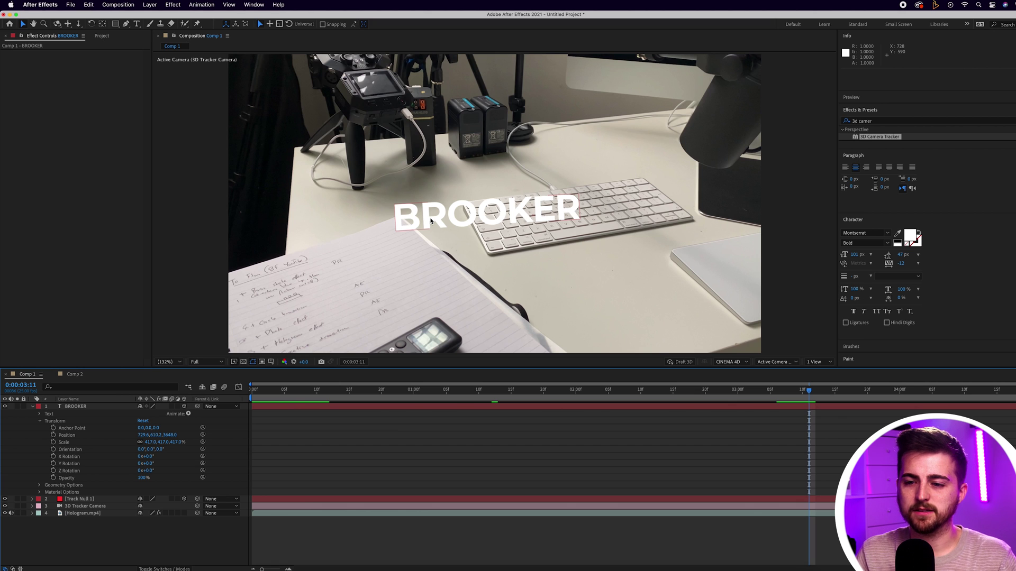
Rotate the BROOKER text to match the desk, with X Rotation at 24° and Y Rotation at -10°
click(78, 469)
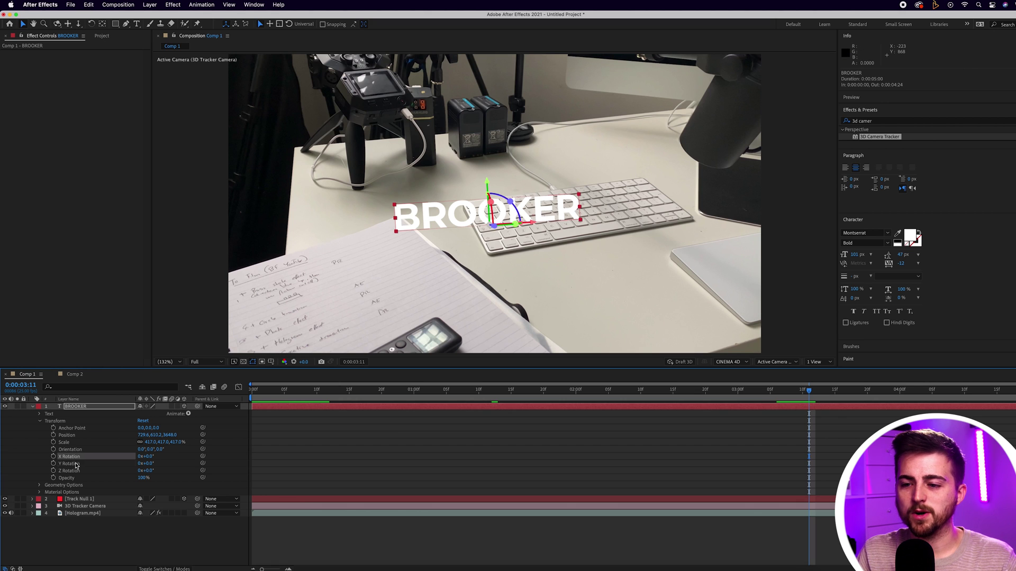
drag(152, 456, 161, 456)
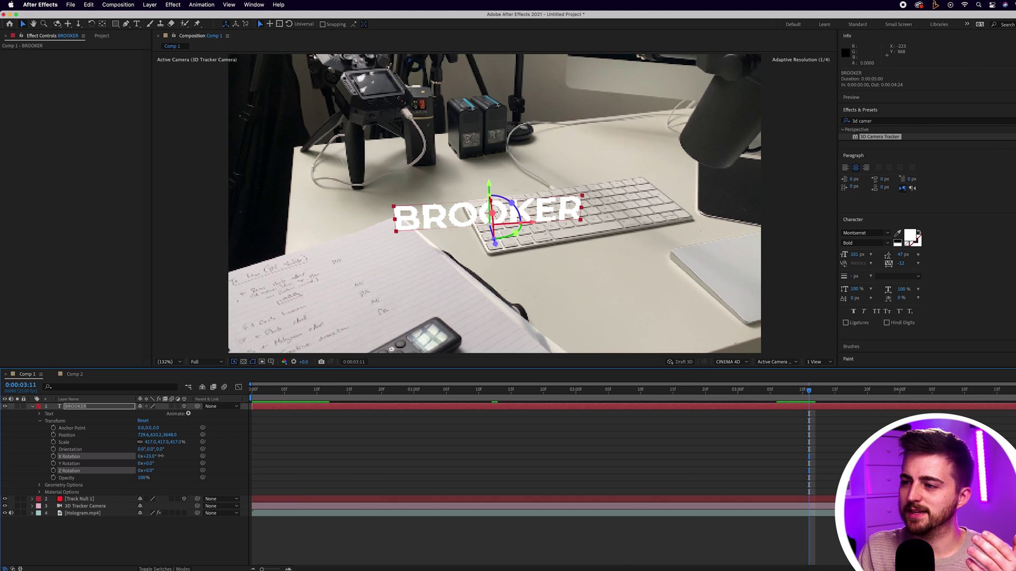
click(415, 486)
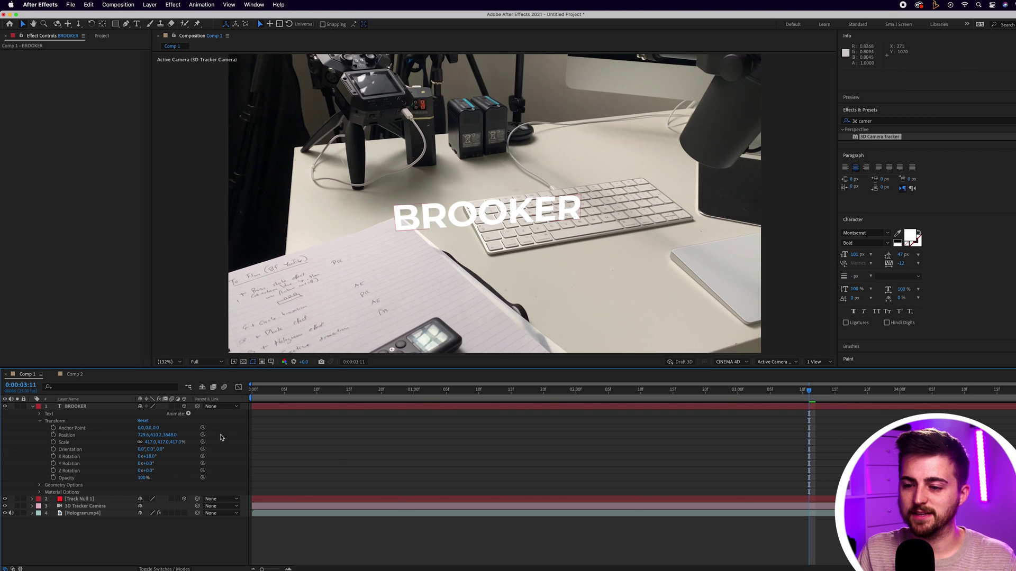
drag(152, 463, 146, 463)
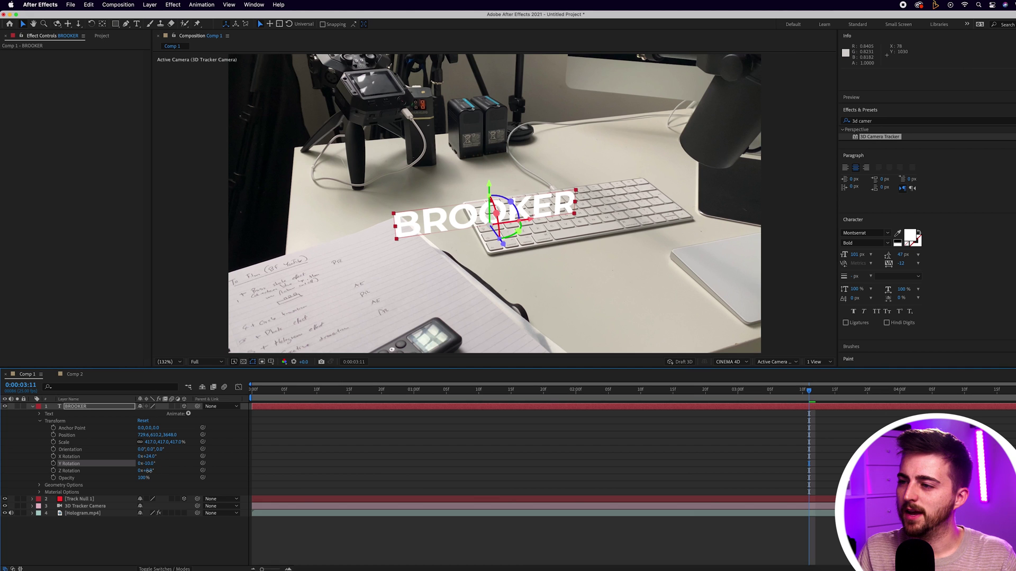
drag(150, 471, 152, 471)
key(super+z)
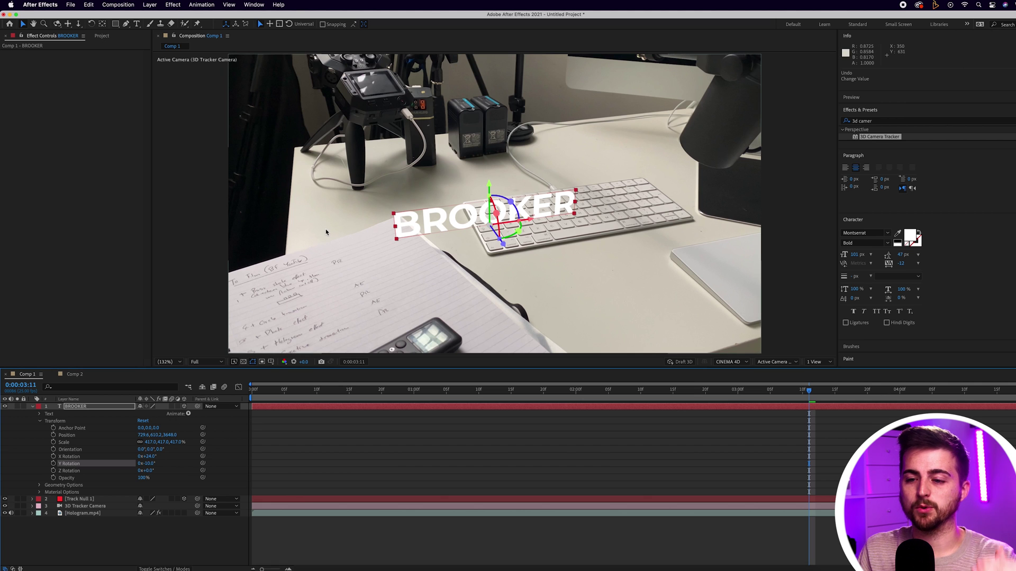
Raise the BROOKER text above the keyboard by setting its Y position to 58.2, and preview the movement
drag(153, 435, 143, 200)
key(space)
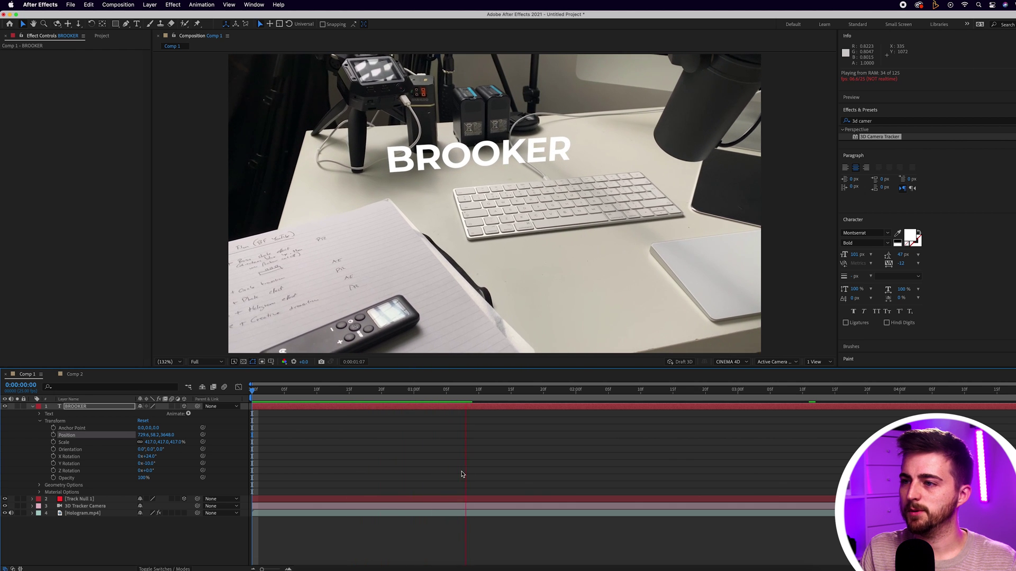
key(space)
key(Page_Up)
key(Page_Up)
key(Page_Up)
key(Page_Up)
key(Page_Up)
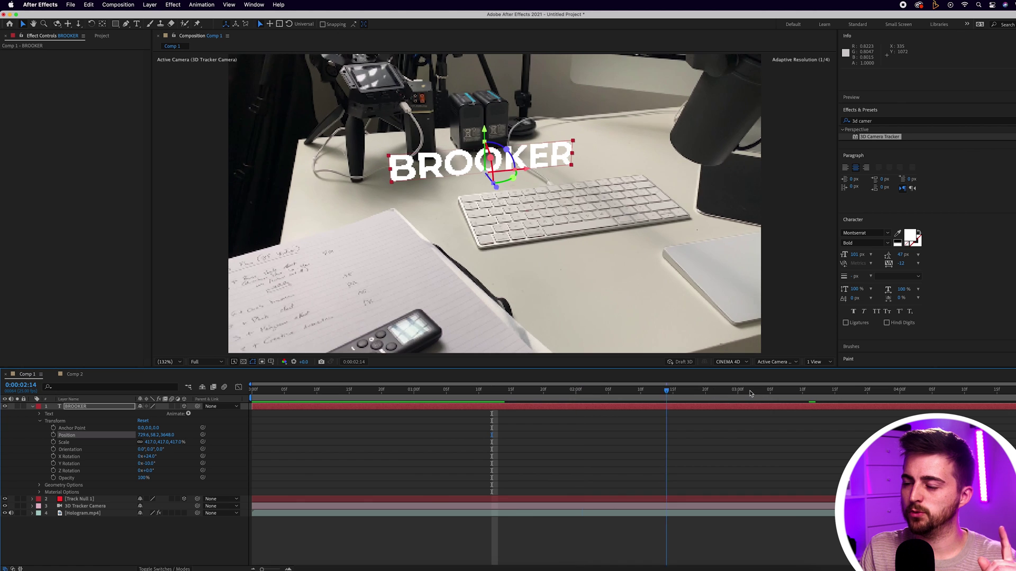
Lift the BROOKER text higher at 0:00:01:17 by setting its Y position to -120.8, and preview it
click(524, 390)
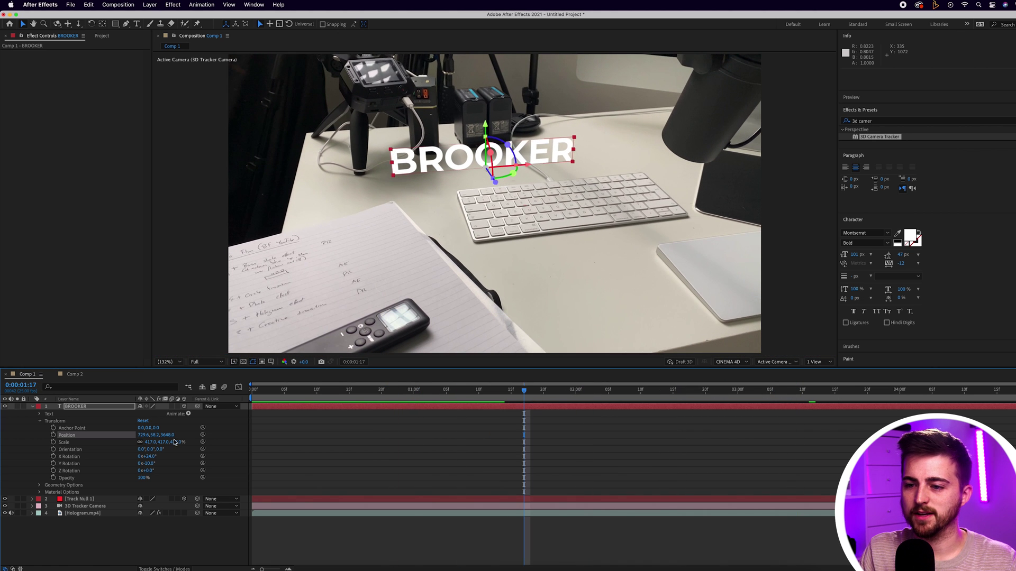
drag(154, 435, 95, 436)
key(space)
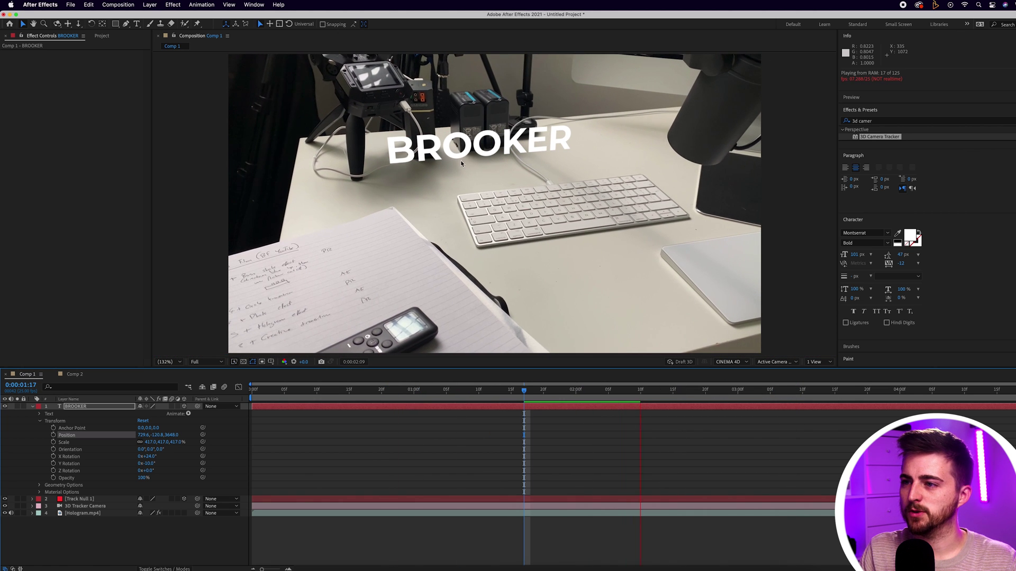
key(space)
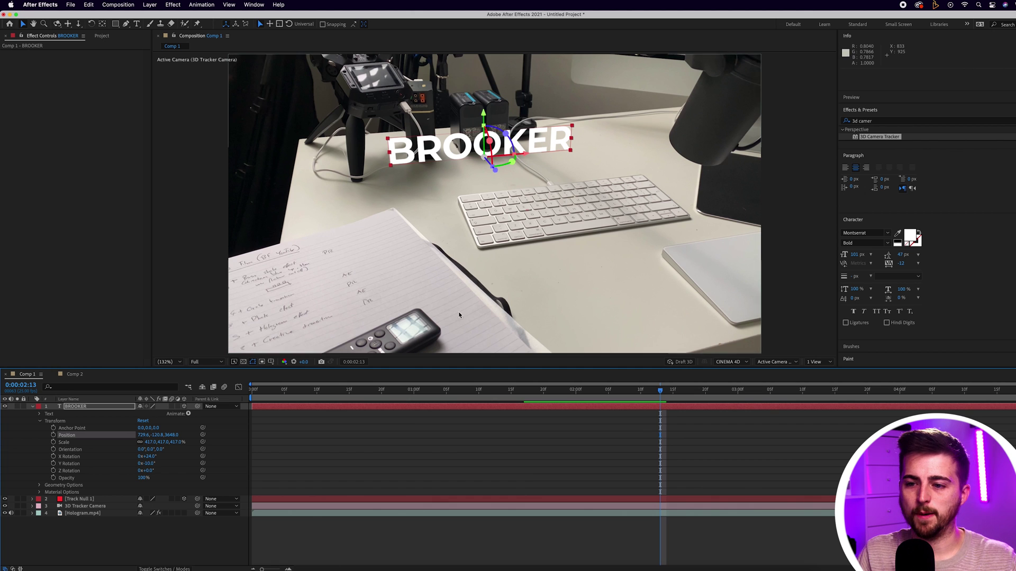
Bring the BROOKER text closer to the camera by reducing its Z position, and check its movement along the timeline
drag(172, 435, 21, 435)
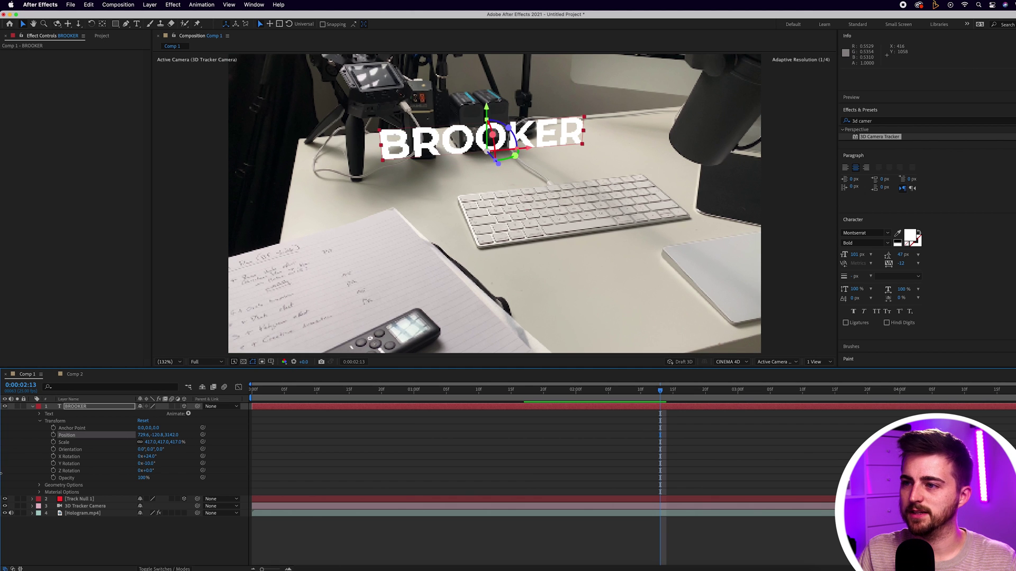
drag(127, 457, 120, 529)
drag(157, 435, 220, 481)
drag(596, 397, 379, 409)
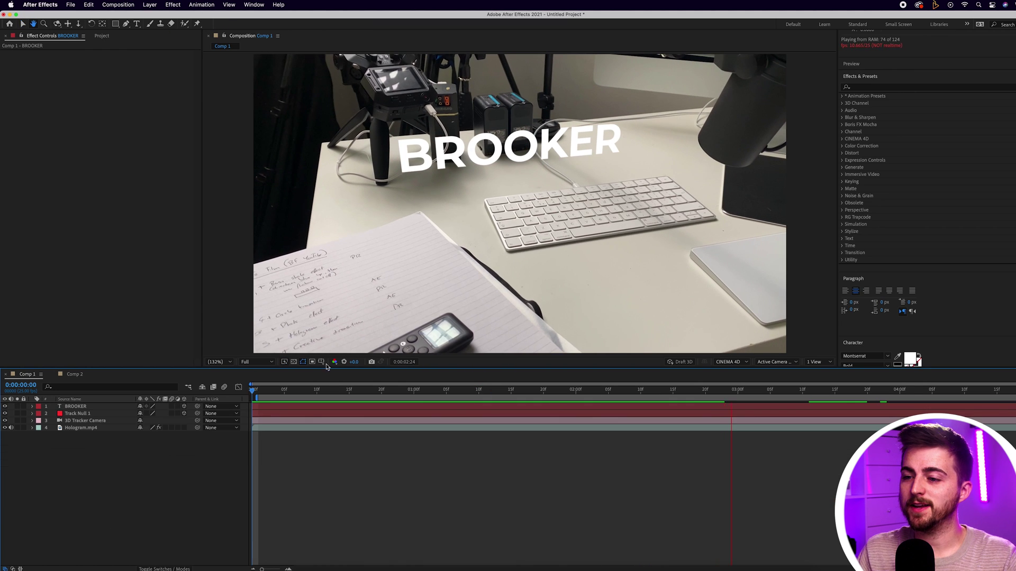
click(270, 393)
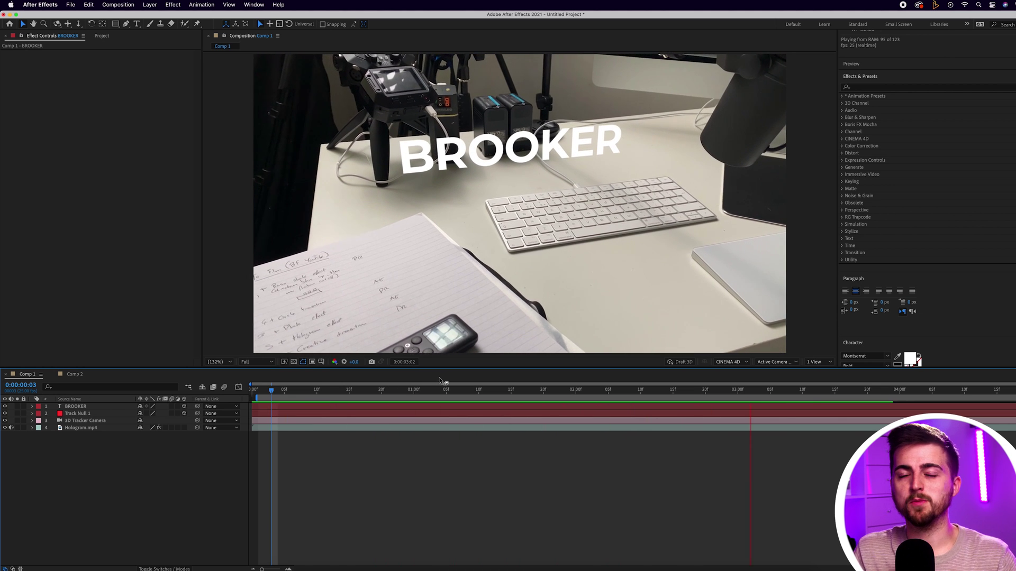
click(304, 390)
drag(318, 390, 355, 390)
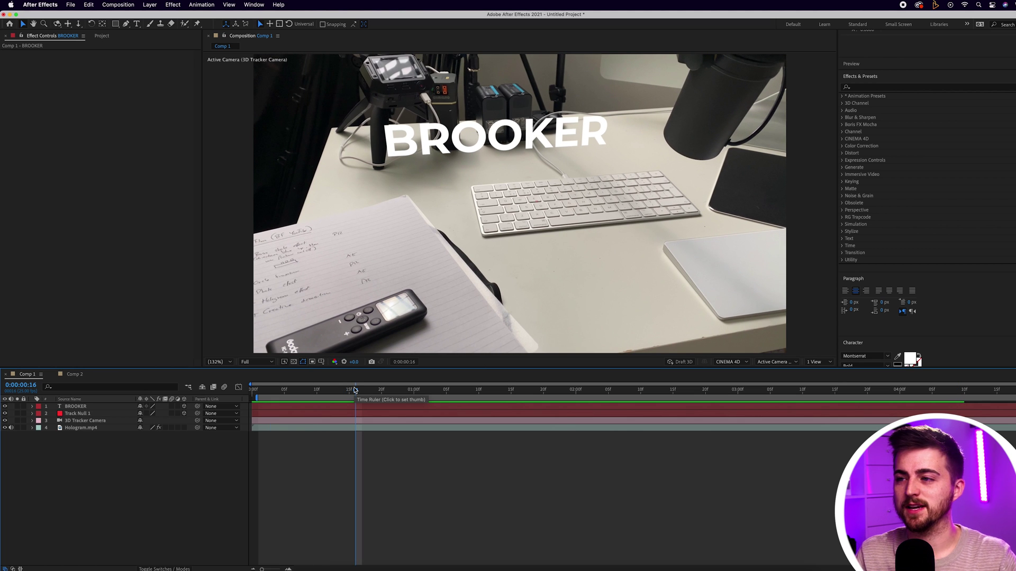
Lower the BROOKER text layer's opacity to 82%
click(75, 407)
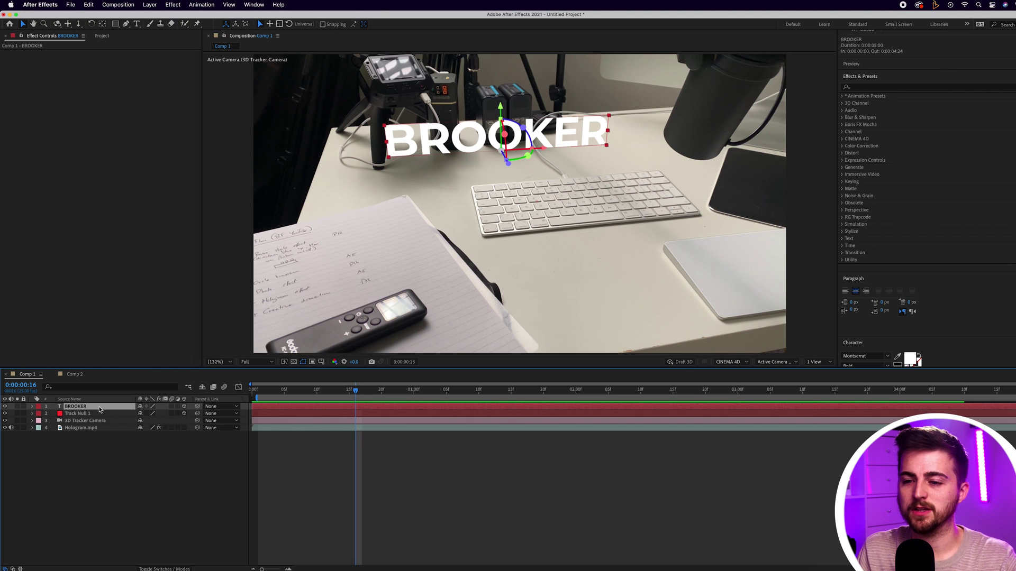
key(t)
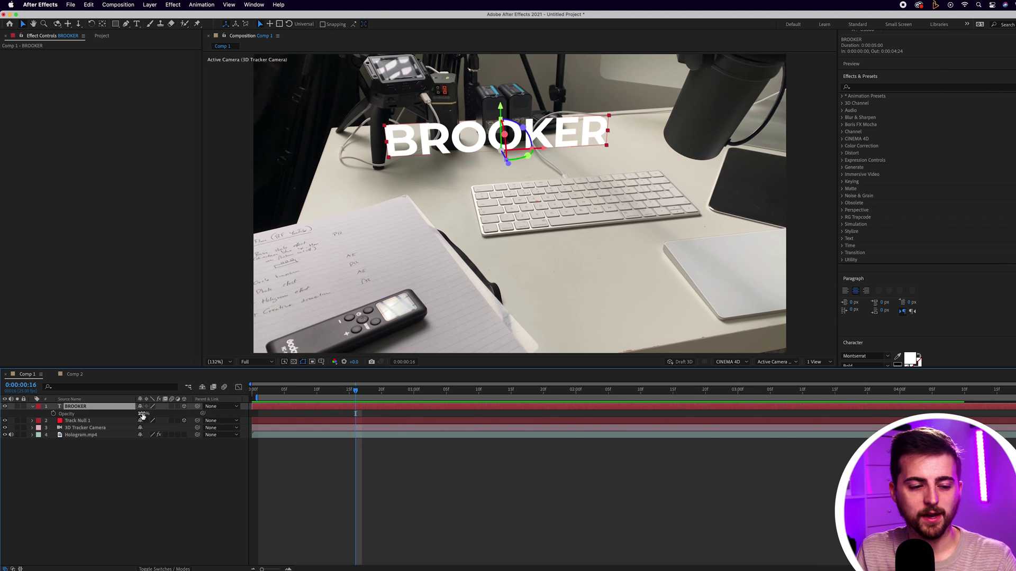
mouse_move(142, 414)
mouse_down()
mouse_move(130, 425)
mouse_move(148, 423)
mouse_up()
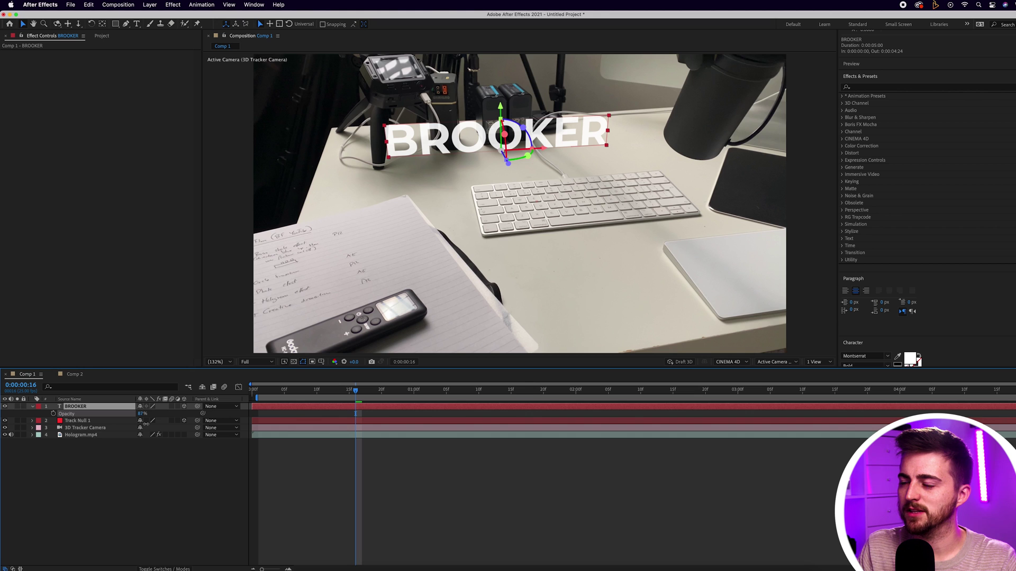
click(296, 466)
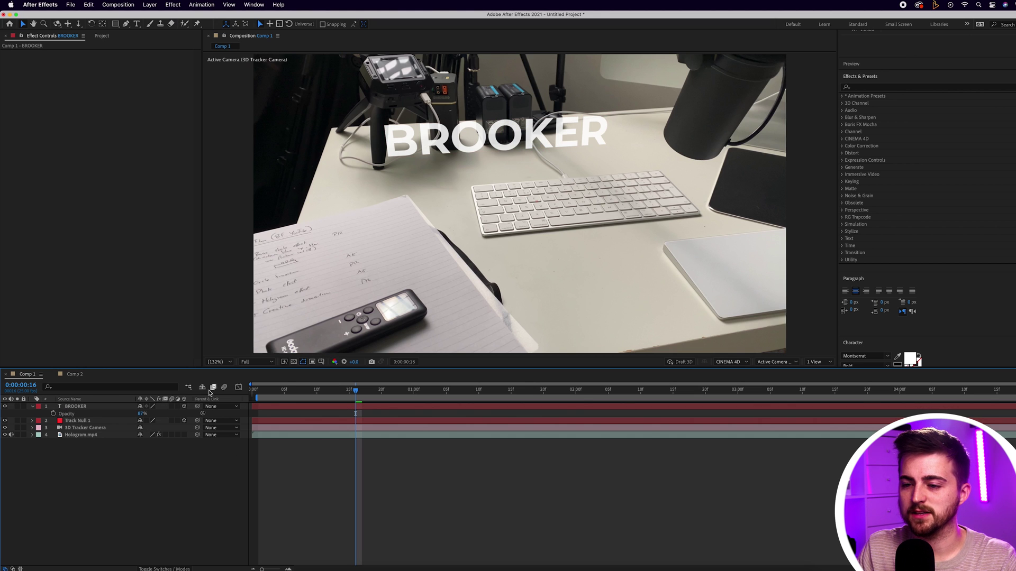
click(355, 413)
click(397, 469)
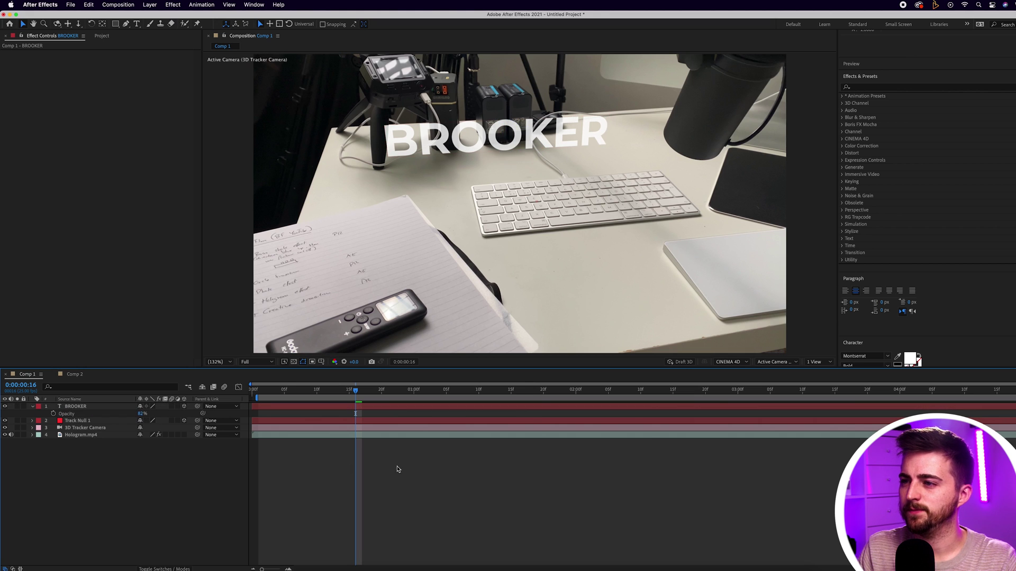
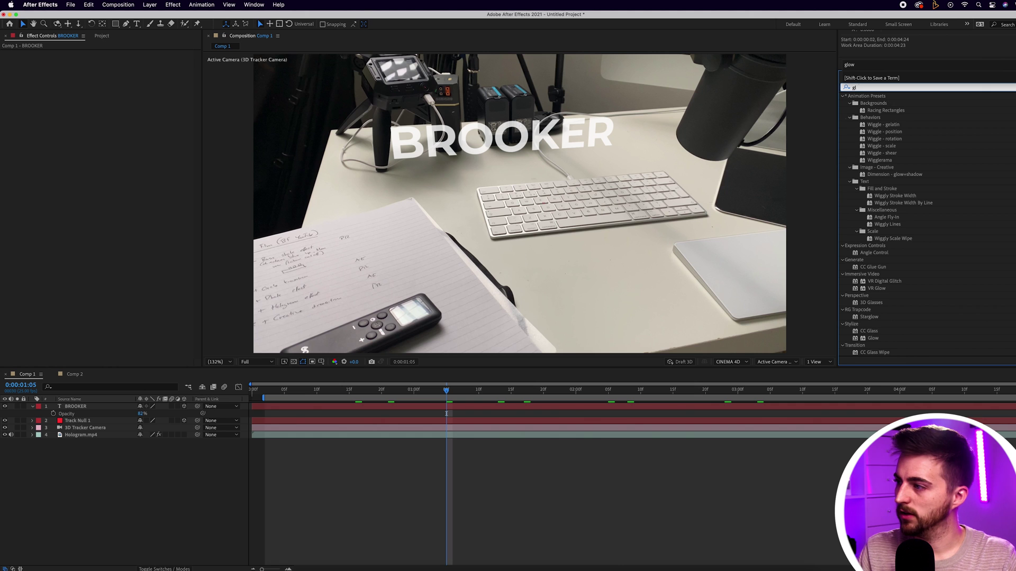
Try a Glow effect on the BROOKER text with adjusted Glow Intensity, and remove it again
drag(872, 153, 516, 141)
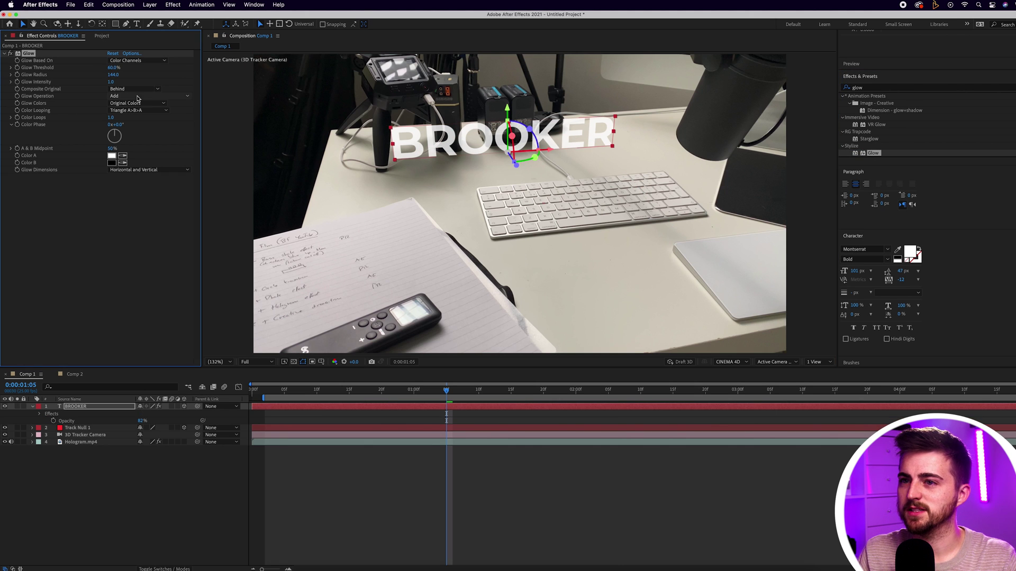
drag(113, 82, 143, 80)
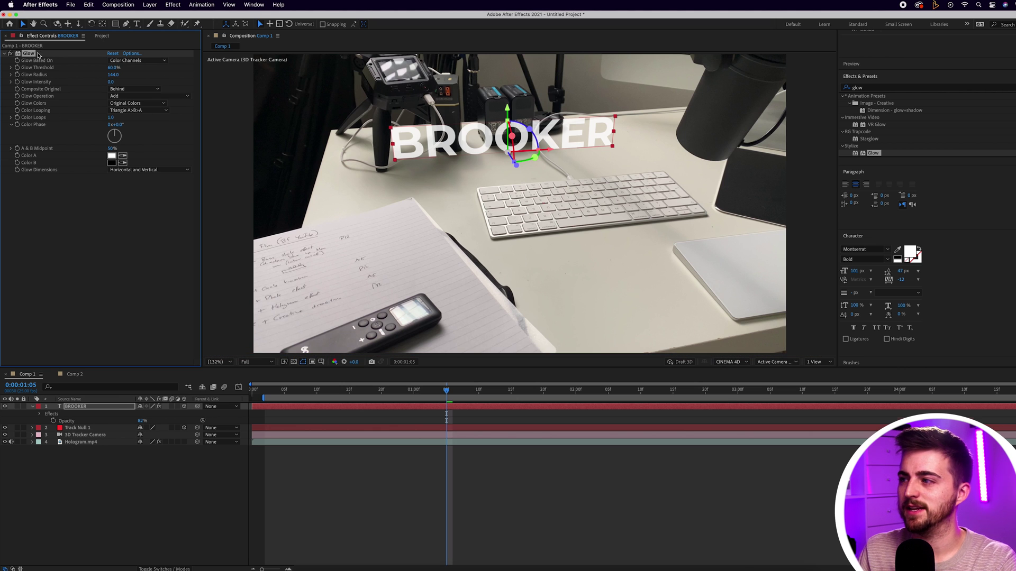
key(Delete)
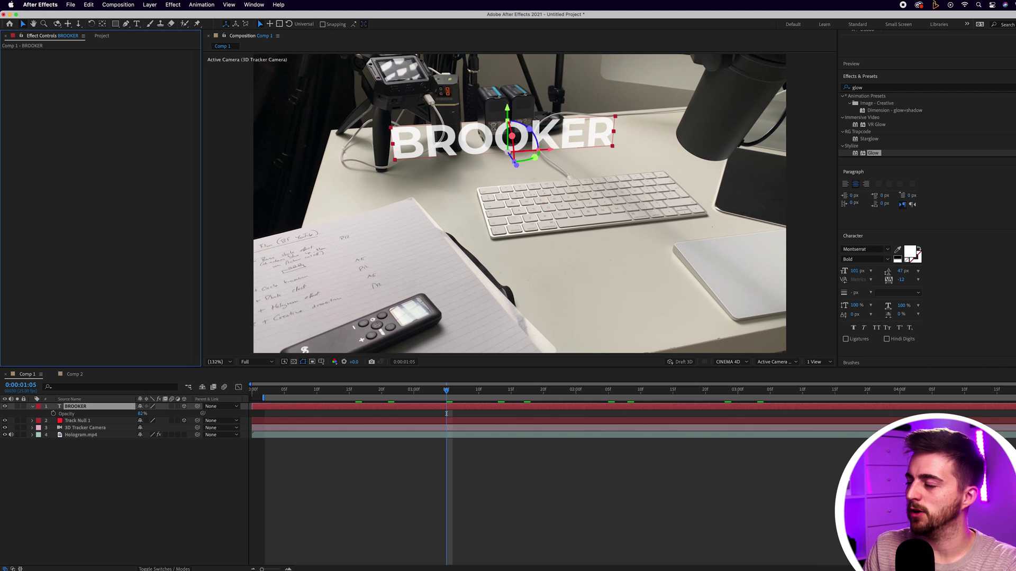
key(BackSpace)
key(BackSpace)
key(BackSpace)
key(BackSpace)
Add a new adjustment layer above the BROOKER text
click(604, 530)
click(150, 4)
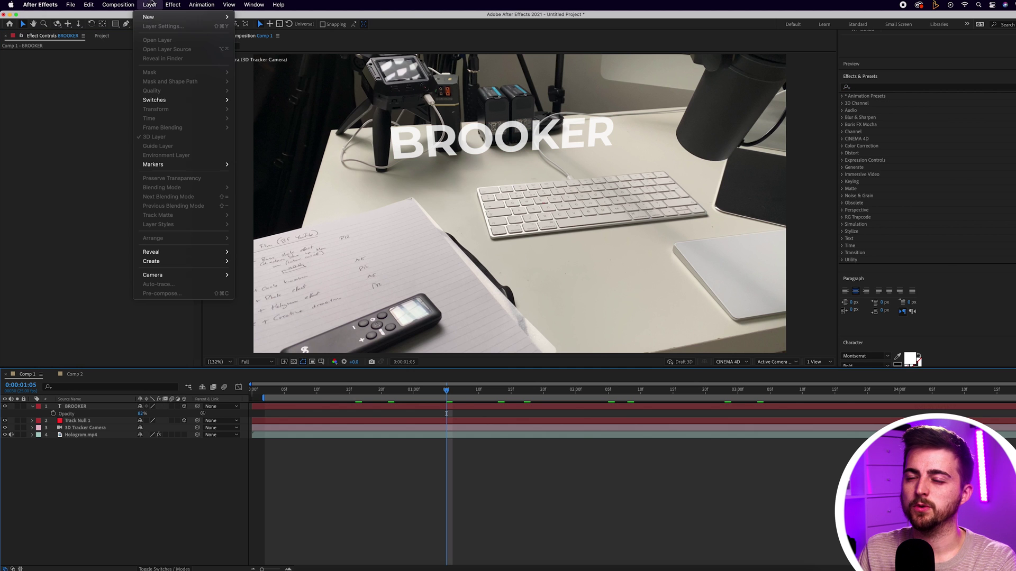
mouse_move(158, 17)
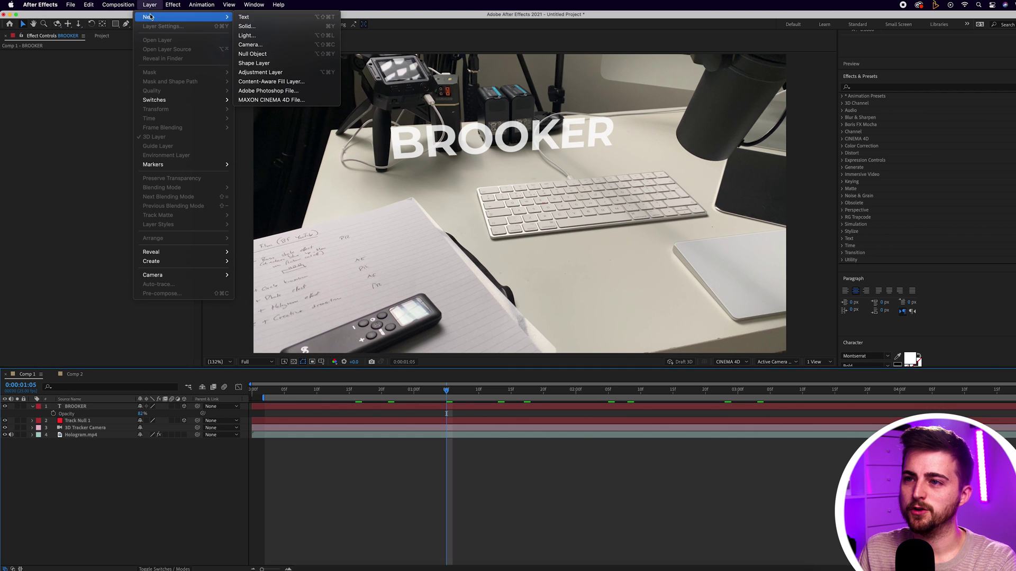
click(269, 74)
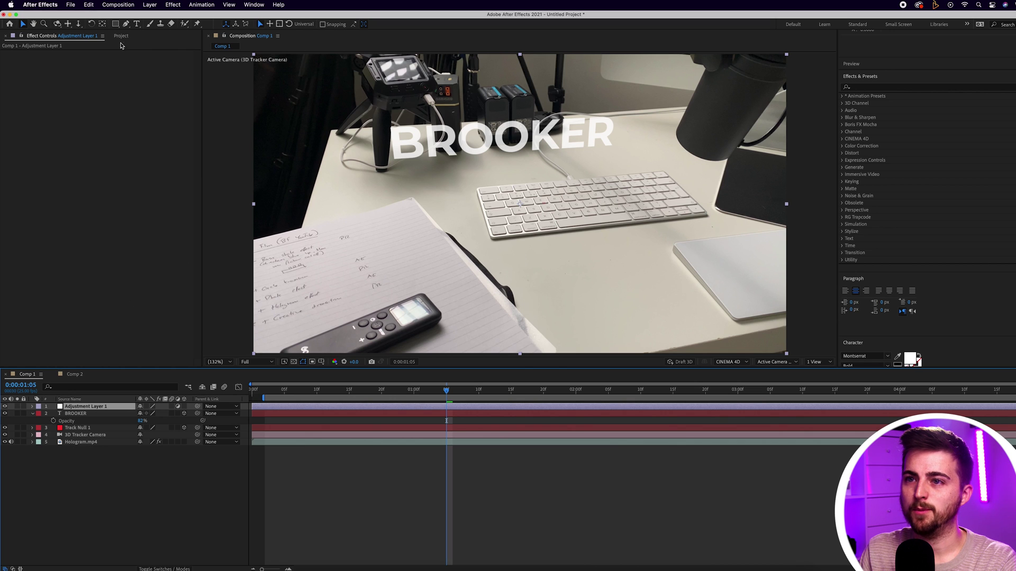
Draw a wide elliptical mask around the BROOKER text on the adjustment layer
click(120, 24)
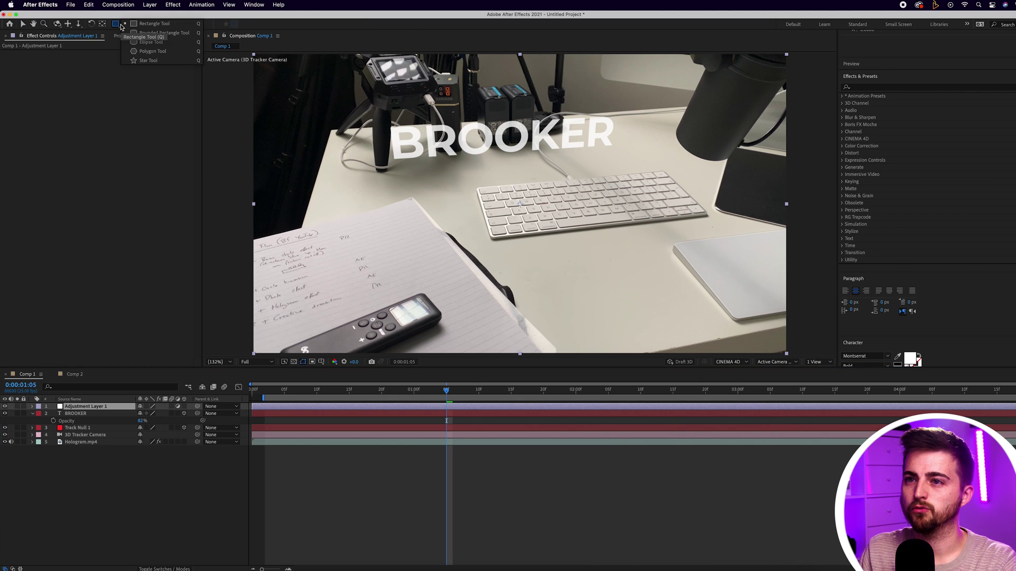
drag(123, 27, 140, 46)
drag(317, 96, 669, 175)
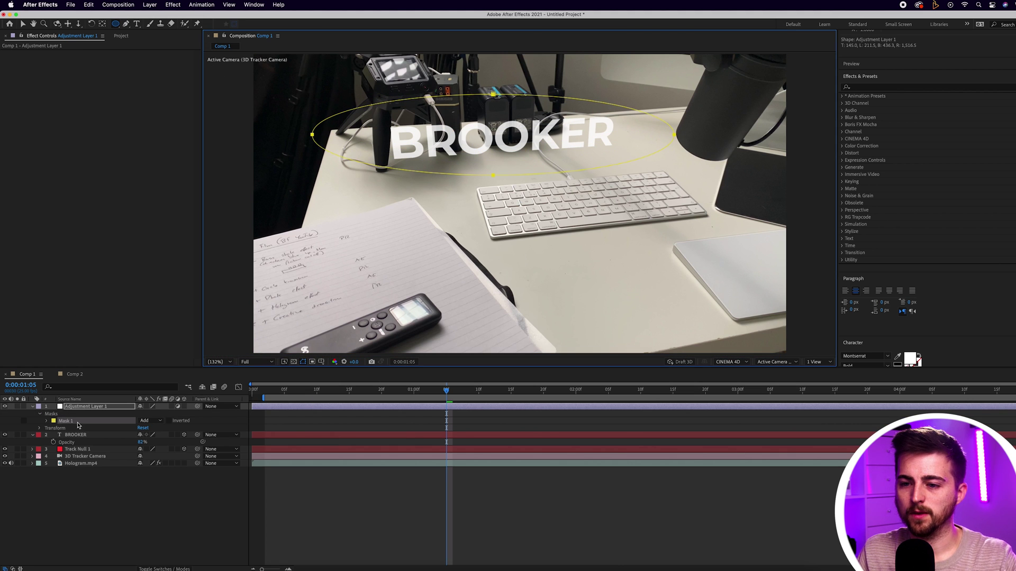
Keyframe the adjustment layer's Mask 1 path along the clip, moving the ellipse to keep it around the BROOKER text
click(47, 421)
click(60, 428)
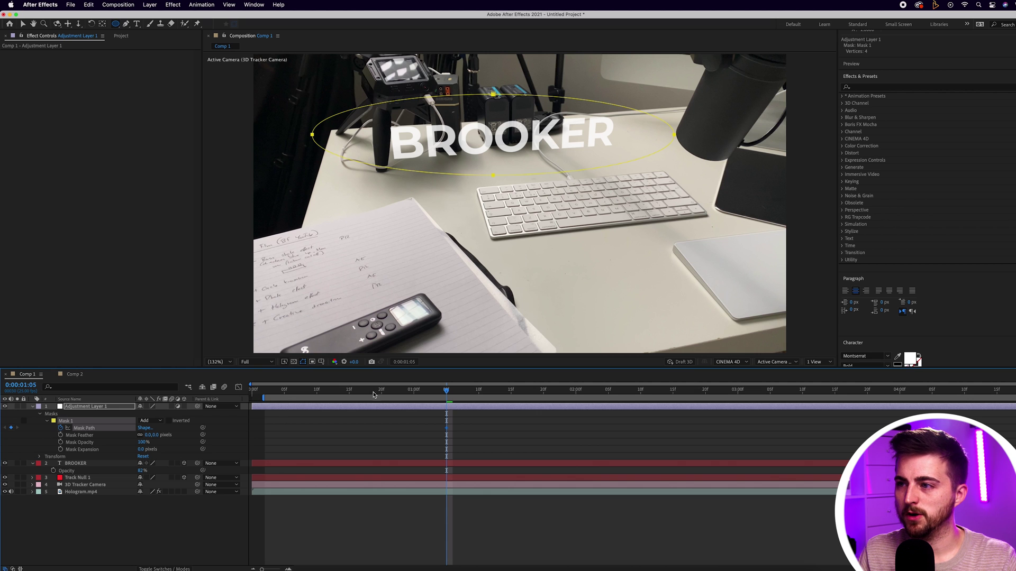
key(Home)
key(space)
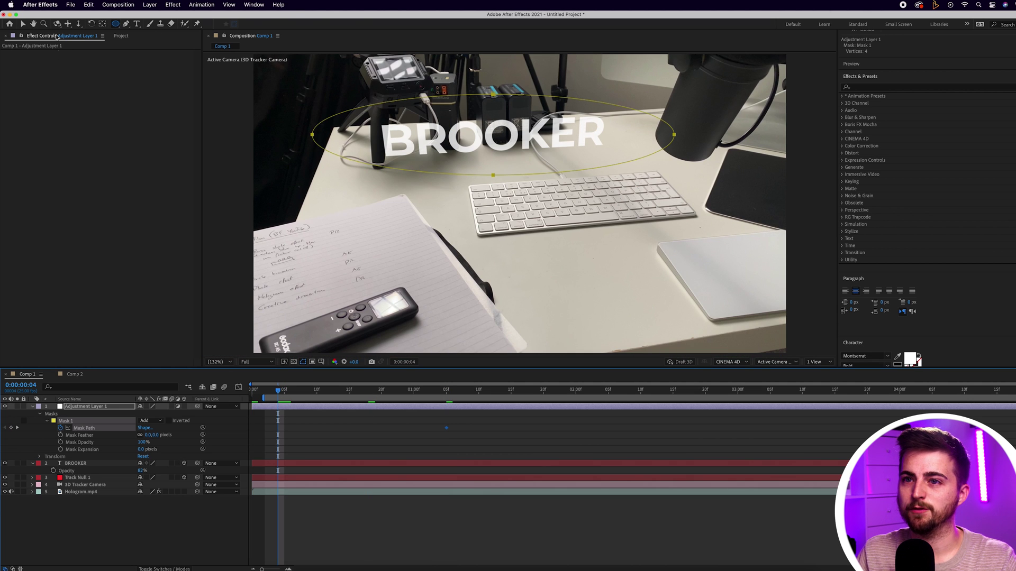
click(23, 25)
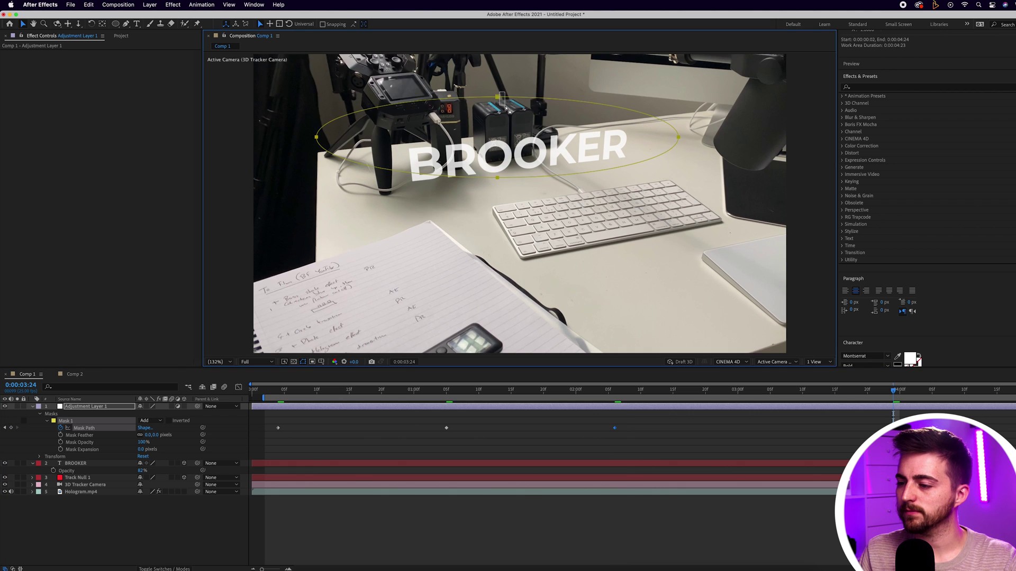
click(366, 149)
key(space)
Apply the Curves effect to the adjustment layer and lift the highlights of the RGB curve
click(864, 88)
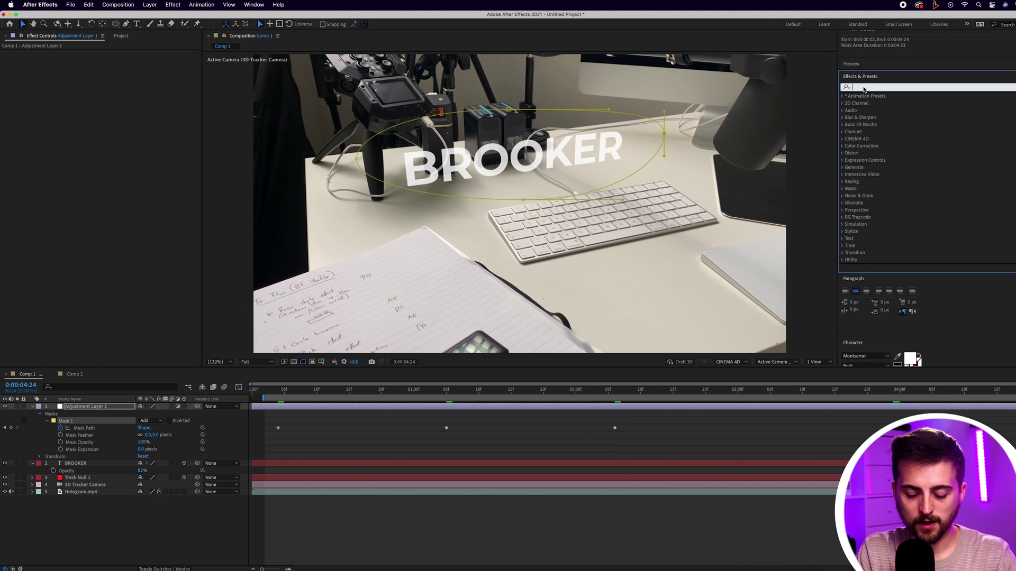
text(curves)
drag(862, 126, 414, 409)
drag(108, 100, 68, 139)
Raise the midtones of the Blue curve and lift the Green curve slightly to give the masked area a cool tint
click(124, 61)
click(126, 98)
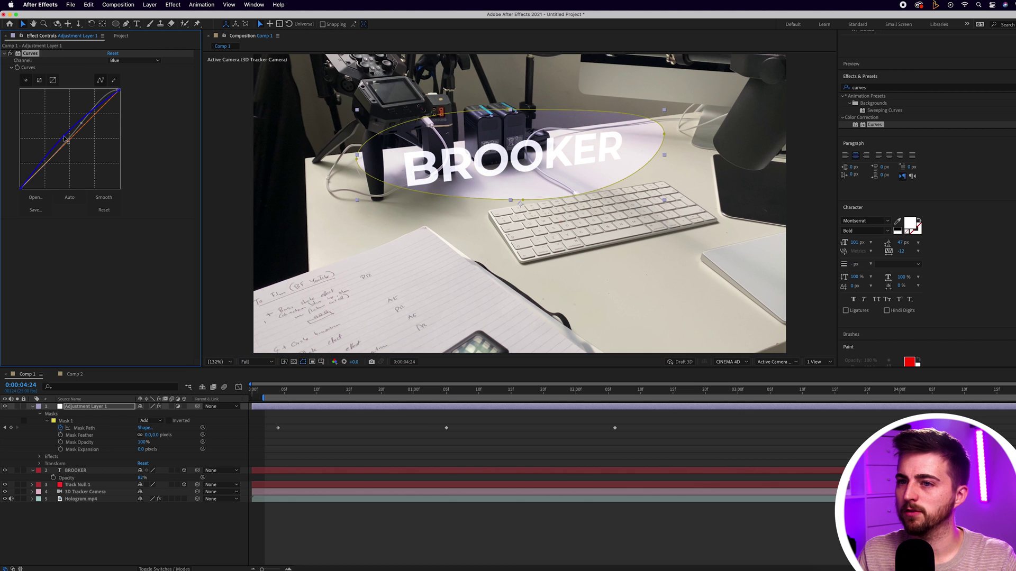
click(129, 61)
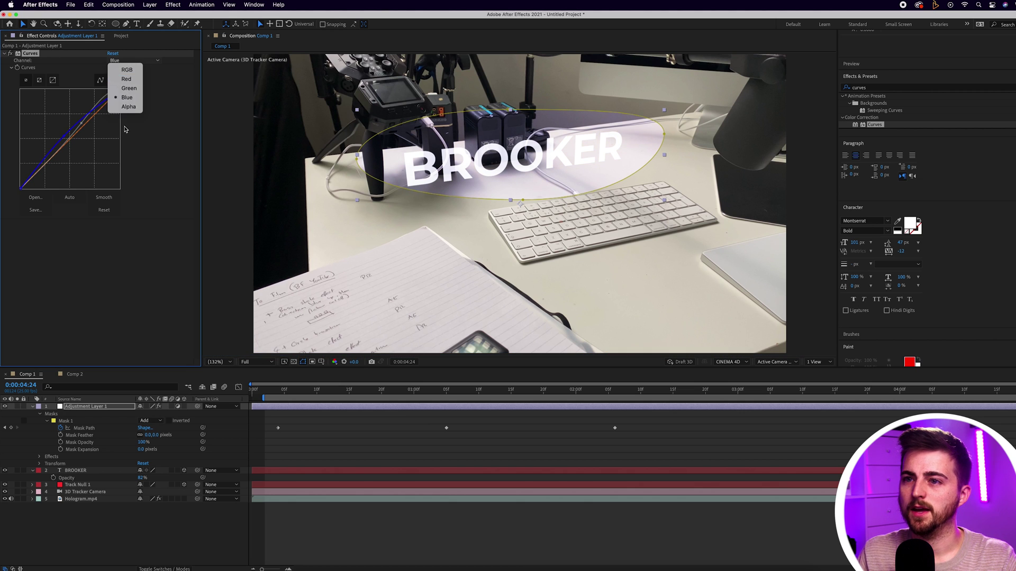
click(129, 88)
drag(75, 135, 74, 142)
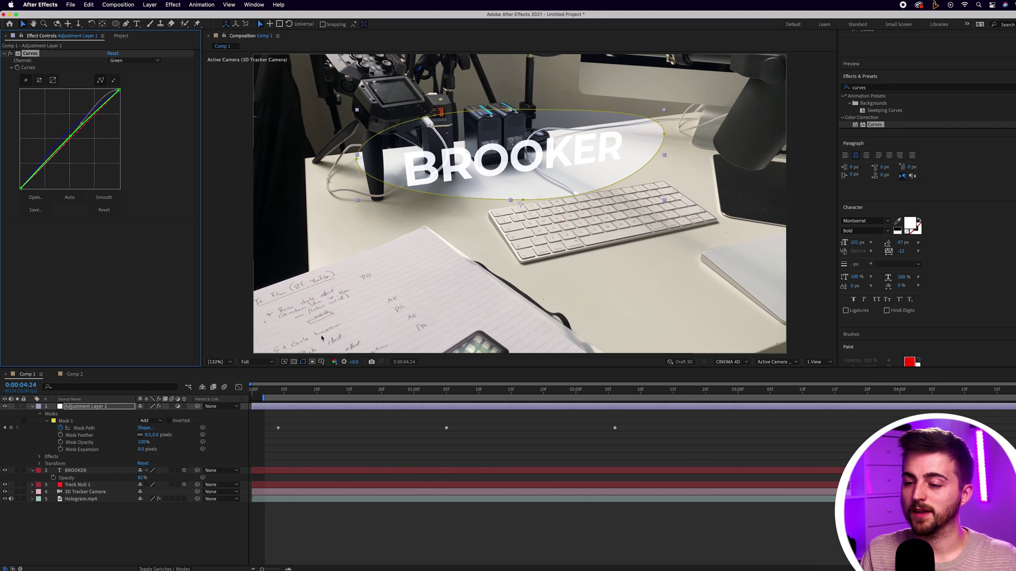
Set Mask 1's feather to 284 pixels and compare the footage with the adjustment layer hidden and shown
click(101, 437)
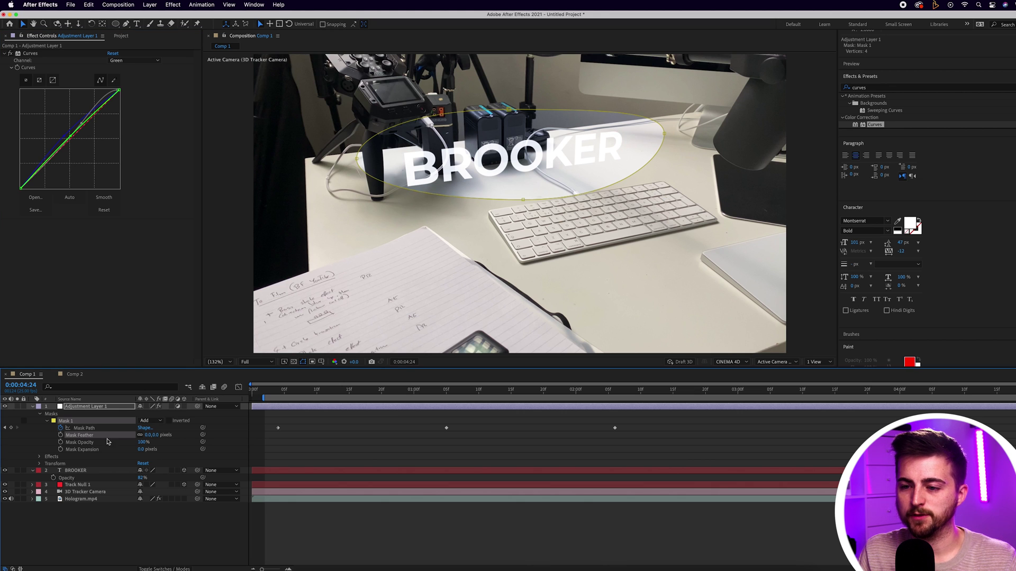
drag(278, 437, 277, 438)
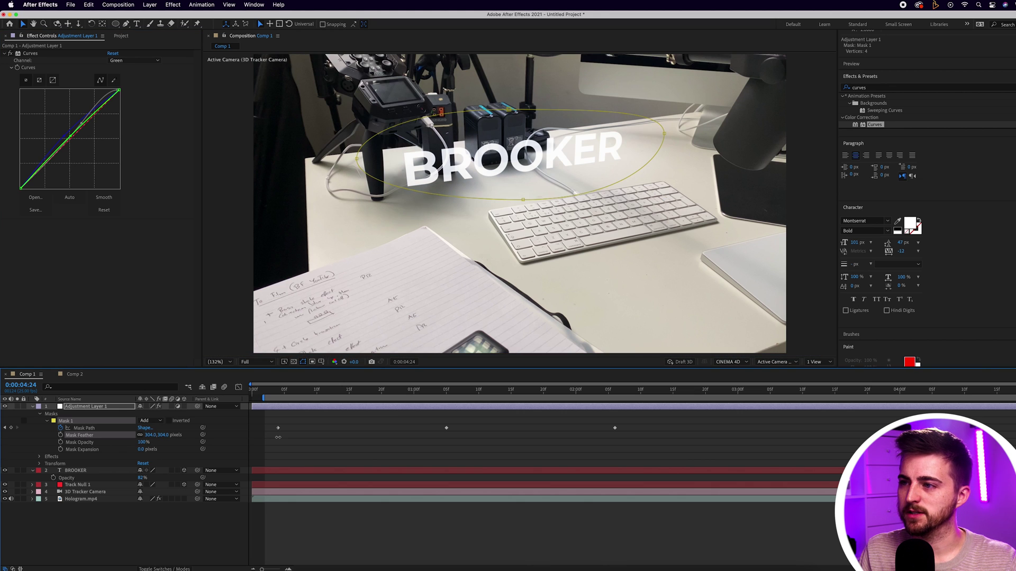
drag(394, 392, 591, 403)
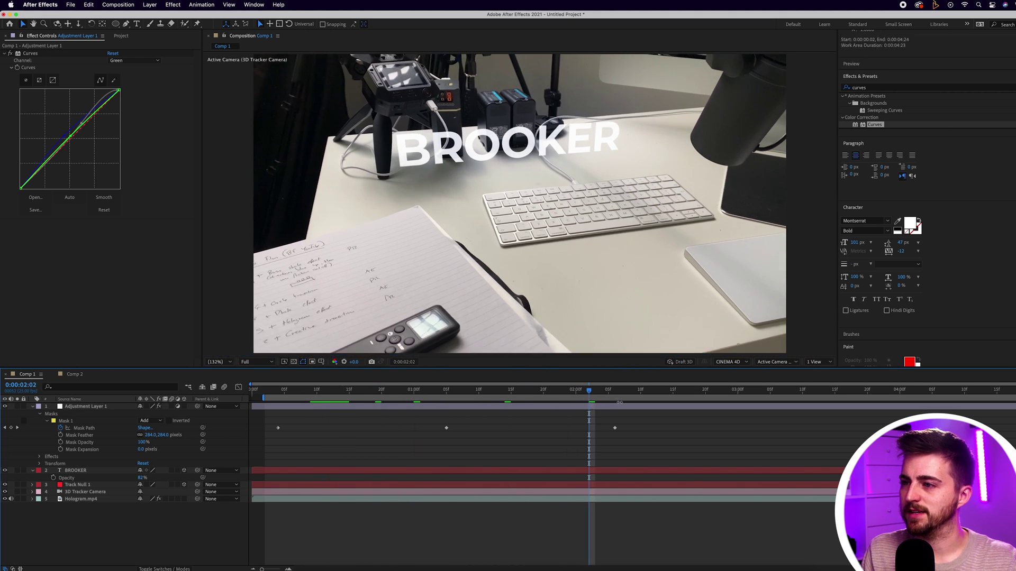
click(5, 406)
click(5, 407)
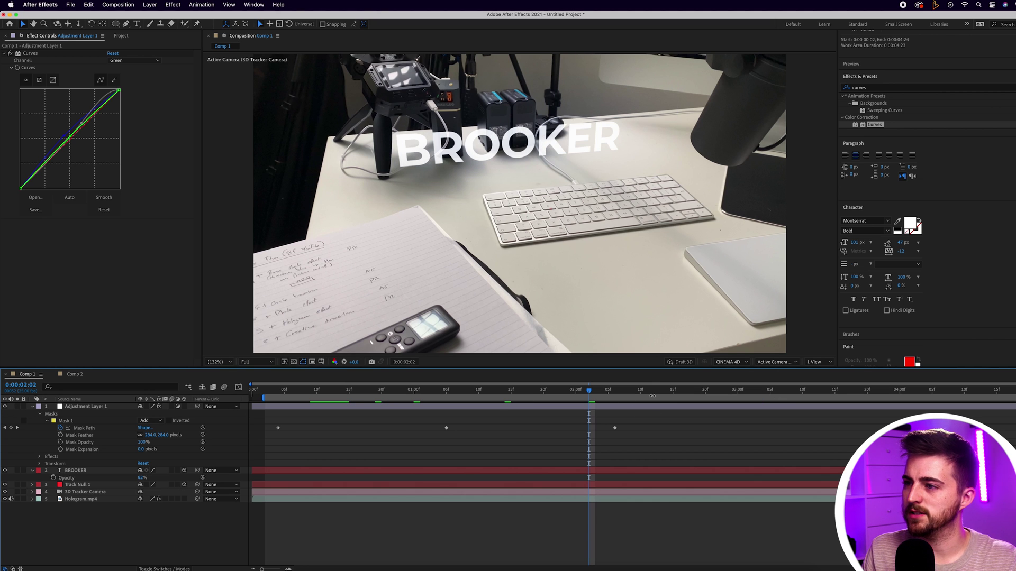
Try placing the adjustment layer below the BROOKER text layer, and undo the move
drag(105, 405, 94, 473)
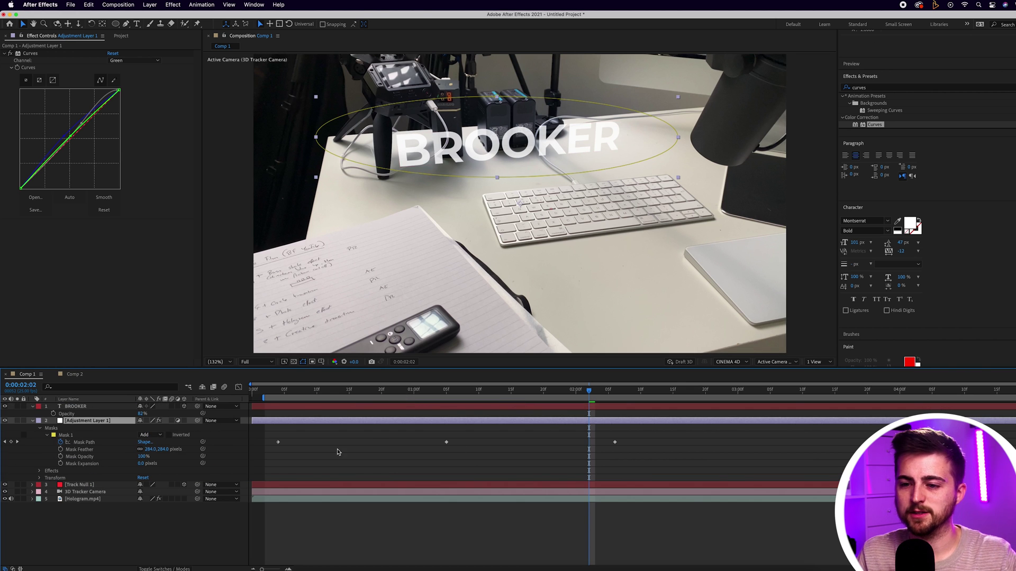
key(super+z)
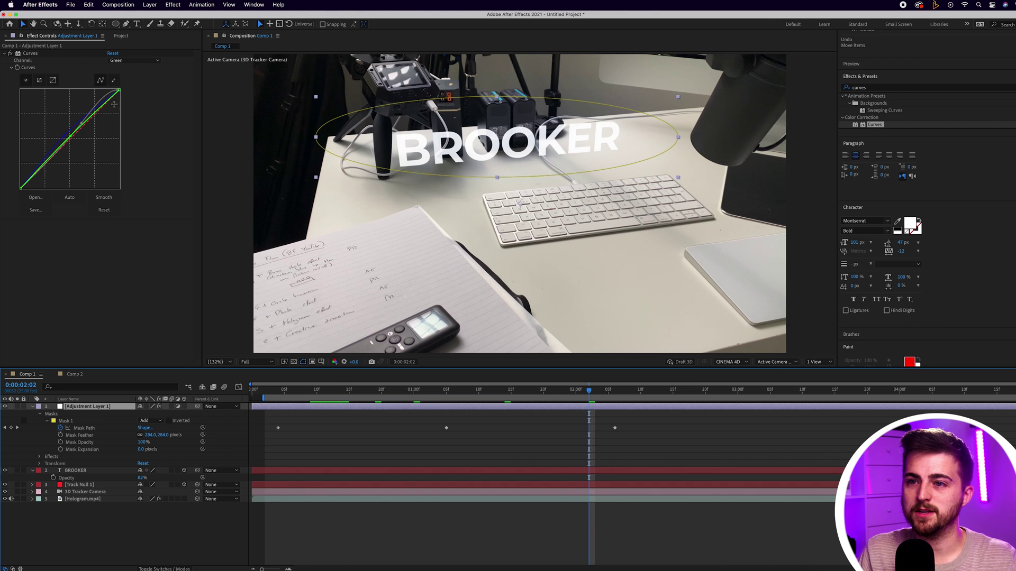
Push the Blue curve's midtones much higher and lift the shadows of the RGB curve on the adjustment layer
click(135, 60)
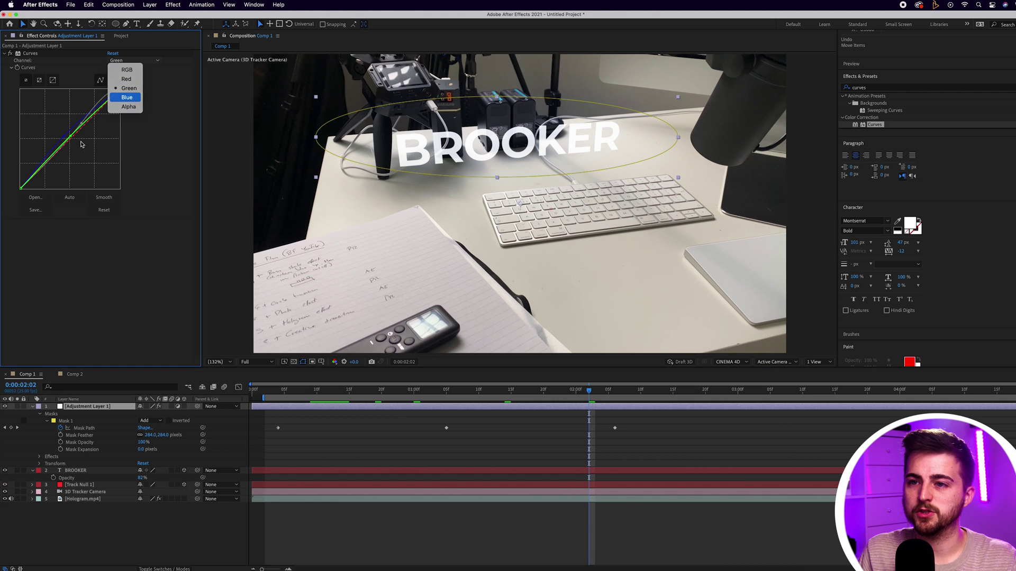
click(127, 97)
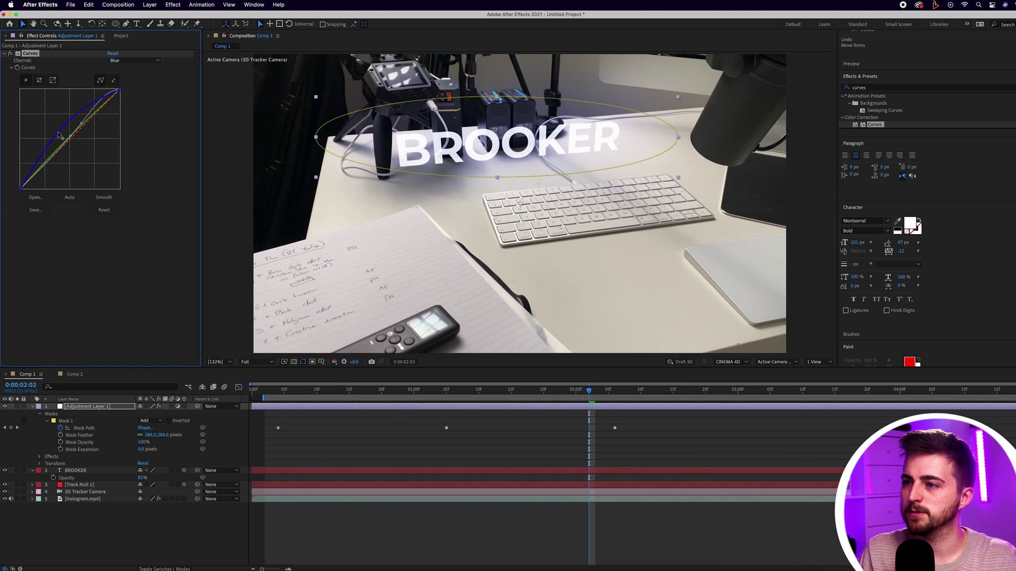
click(127, 61)
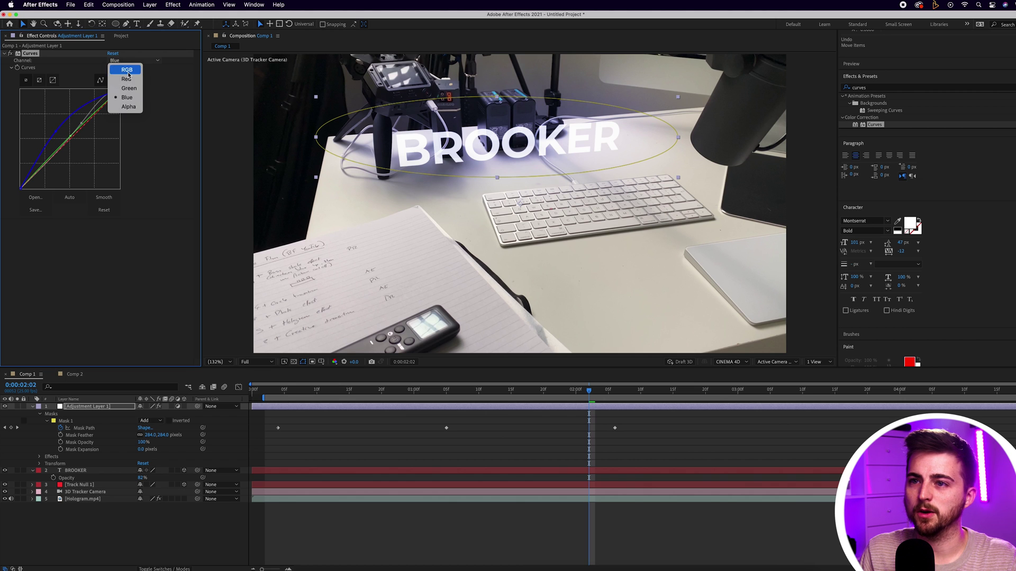
click(127, 70)
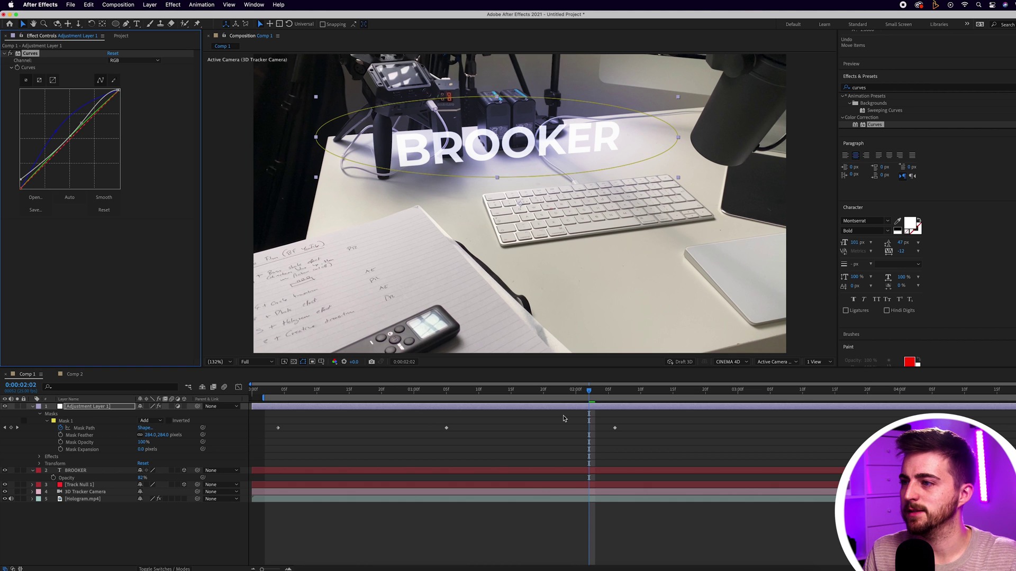
Scrub and play back the composition to check the blue glow around the BROOKER text
click(473, 391)
drag(454, 390, 739, 416)
key(space)
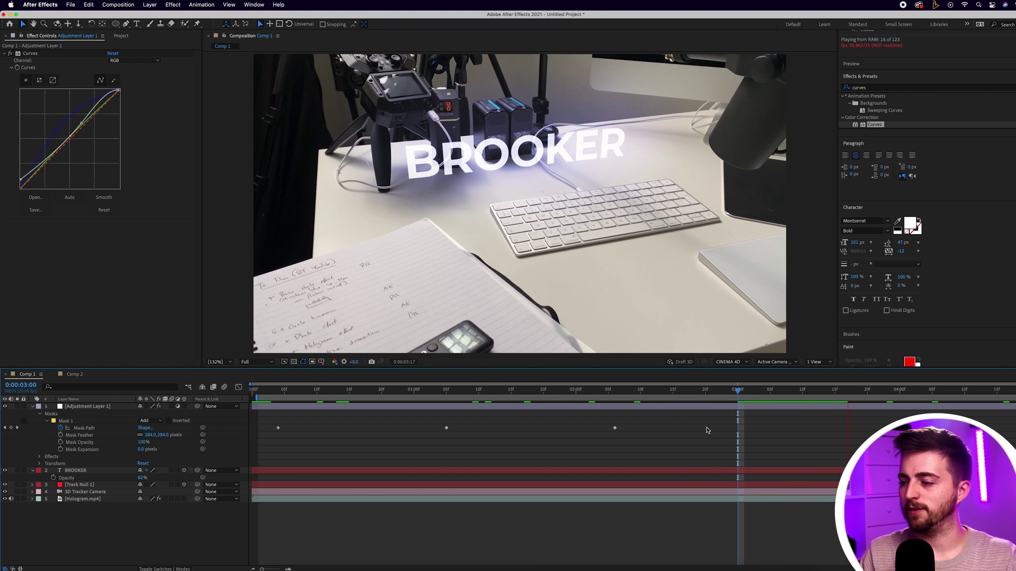
key(space)
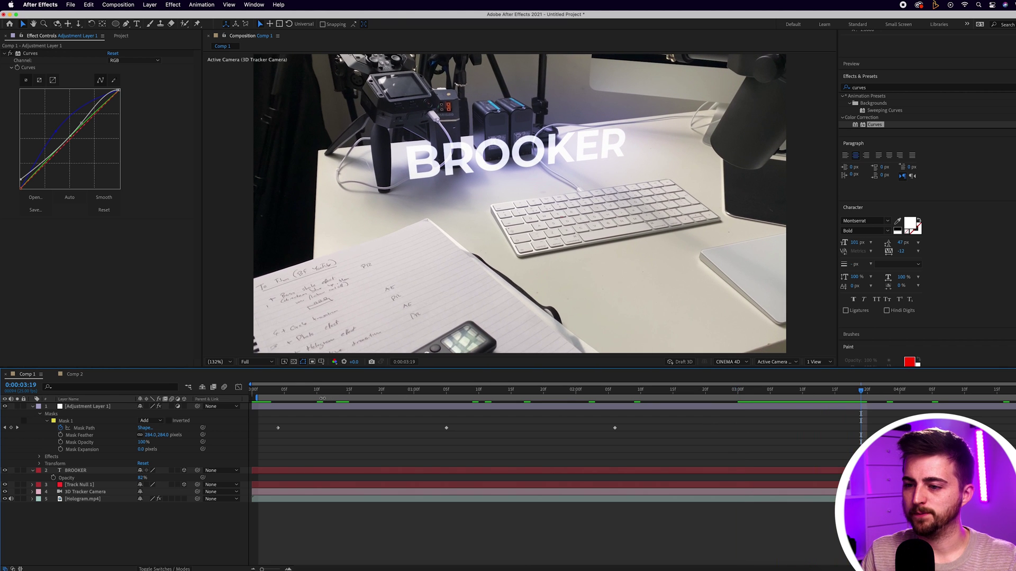
Keyframe the BROOKER layer's Position from 0:00:00:01, repeating the same value about every second through the clip
click(259, 390)
click(89, 472)
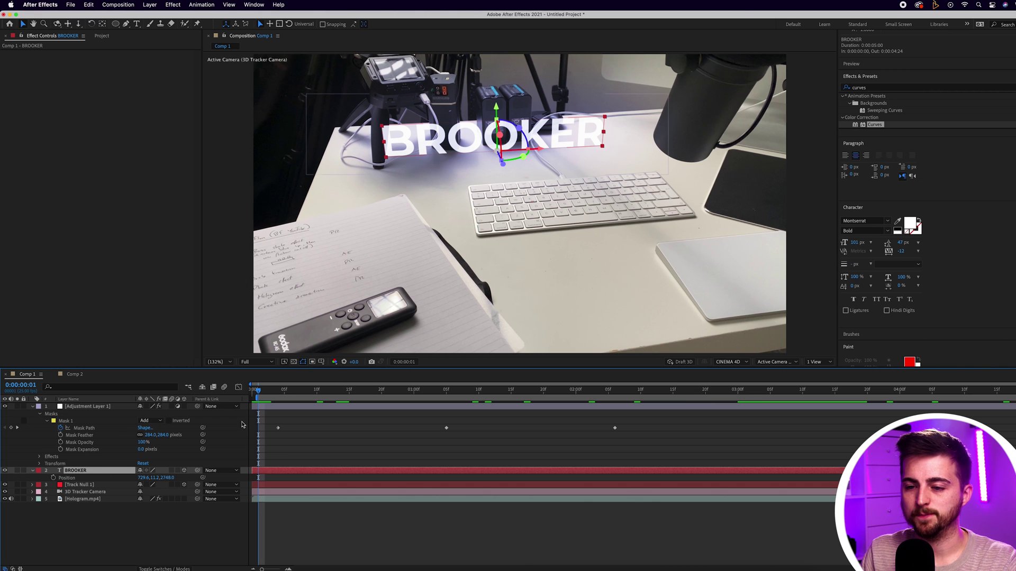
click(53, 478)
drag(306, 393, 421, 399)
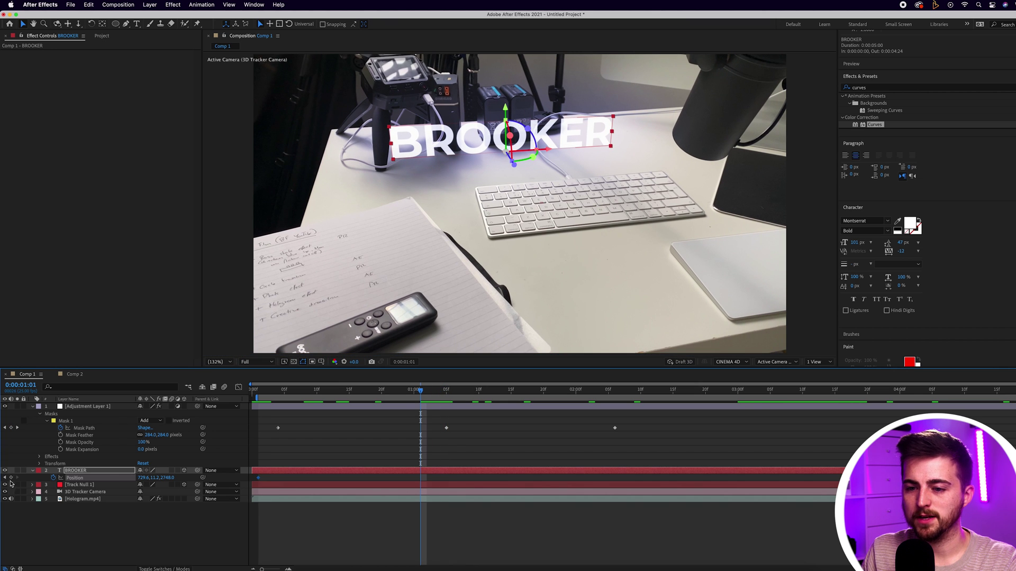
key(space)
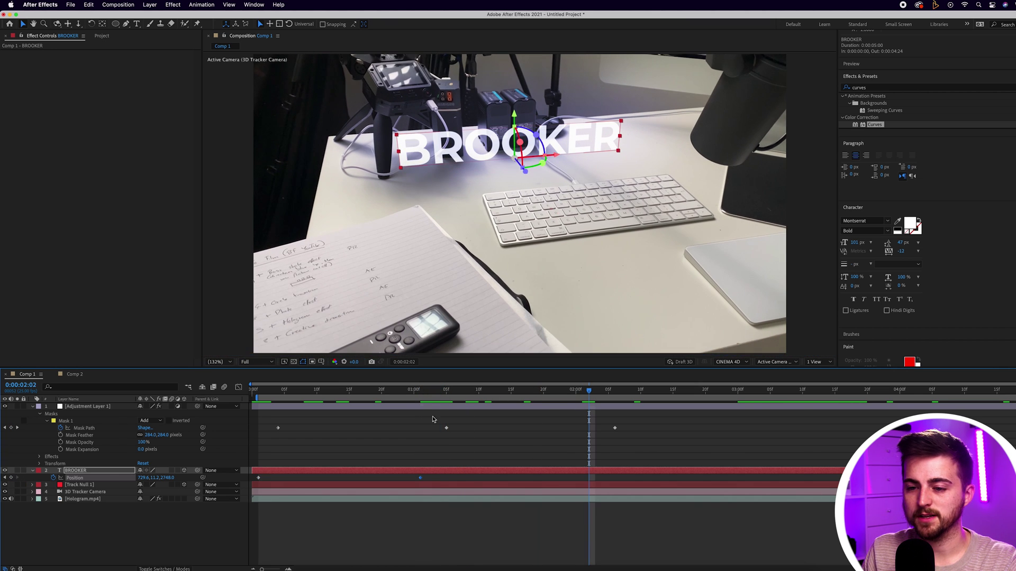
key(space)
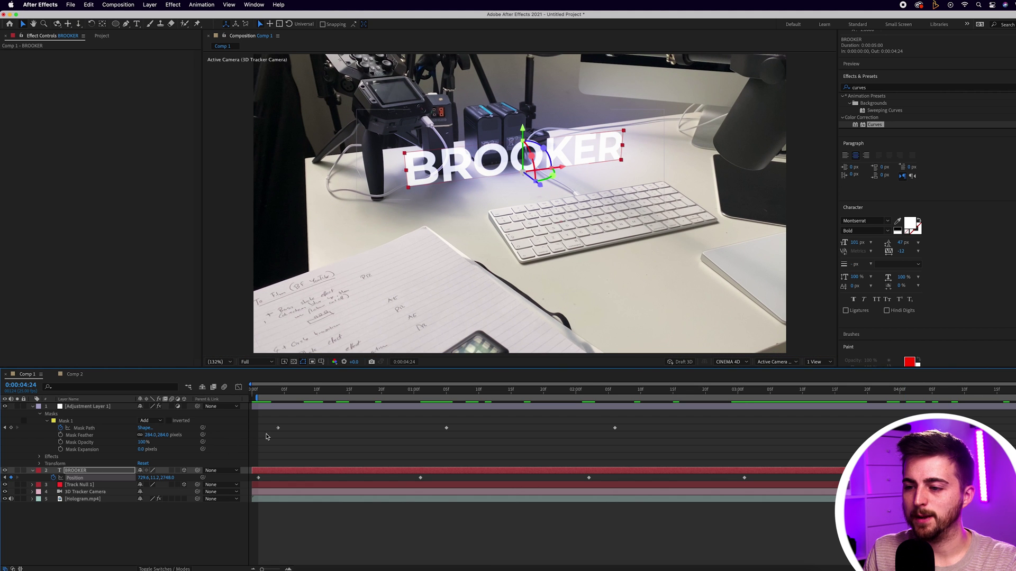
Add Position keyframes midway between the existing ones with alternating lower and higher Y offsets, starting with Y 66.2 at 0:00:00:13, and preview the motion
click(336, 393)
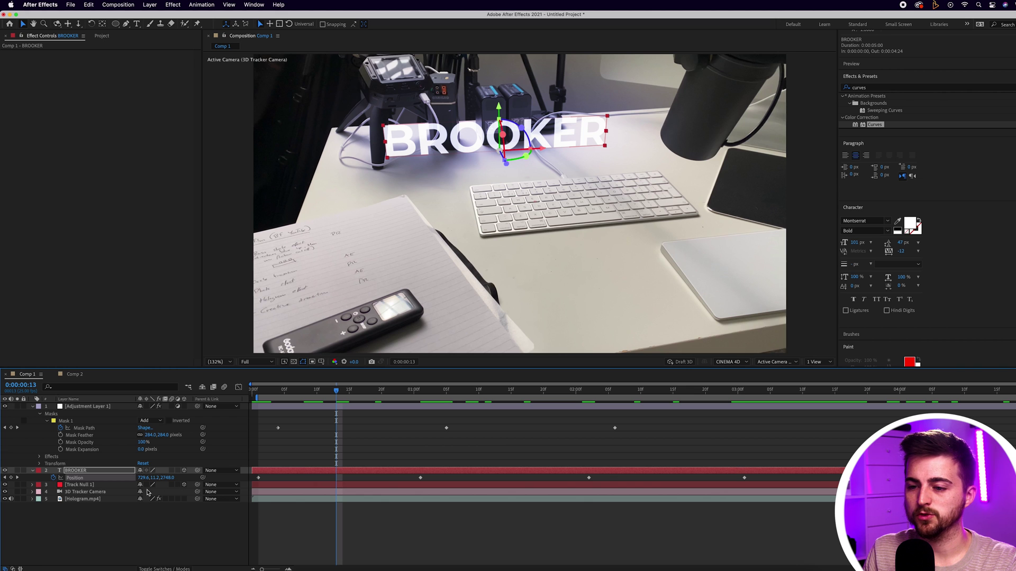
mouse_move(159, 478)
mouse_down()
mouse_move(212, 479)
mouse_move(139, 481)
mouse_up()
key(shift+Page_Down)
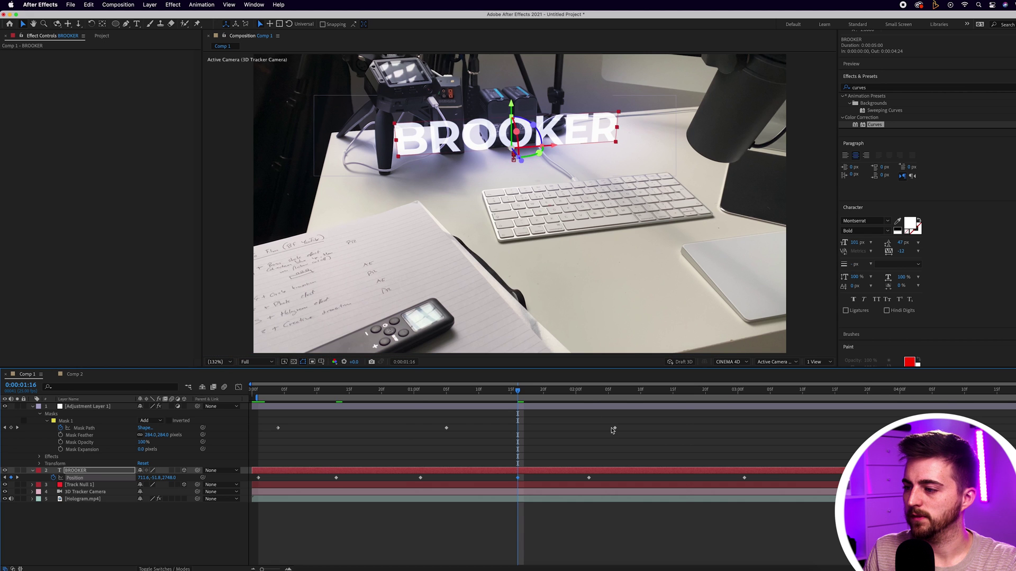
click(680, 392)
mouse_move(162, 479)
mouse_down()
mouse_move(139, 481)
mouse_move(166, 486)
mouse_move(148, 479)
mouse_up()
click(829, 393)
key(shift+Page_Down)
key(shift+Page_Down)
key(Home)
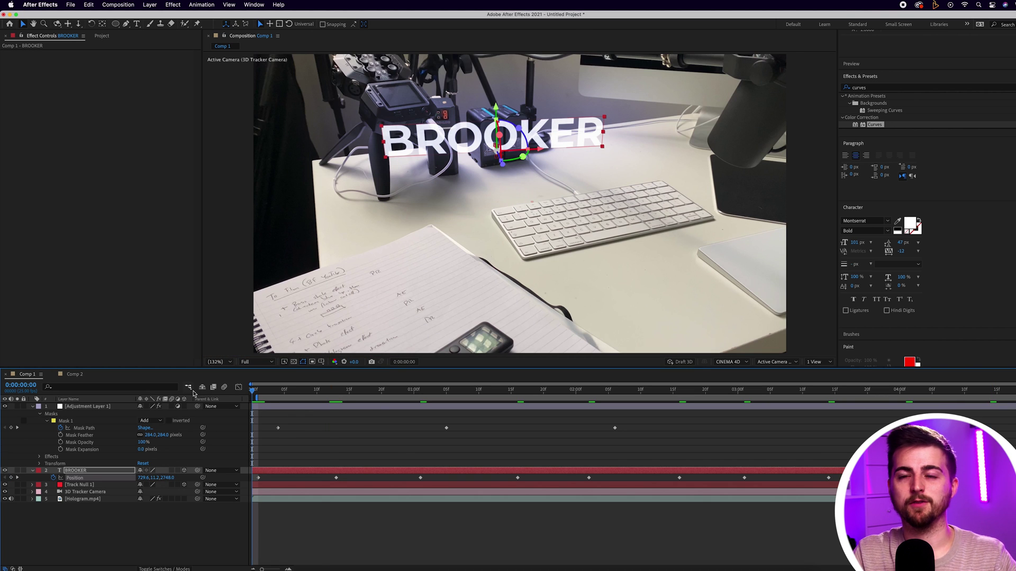
key(space)
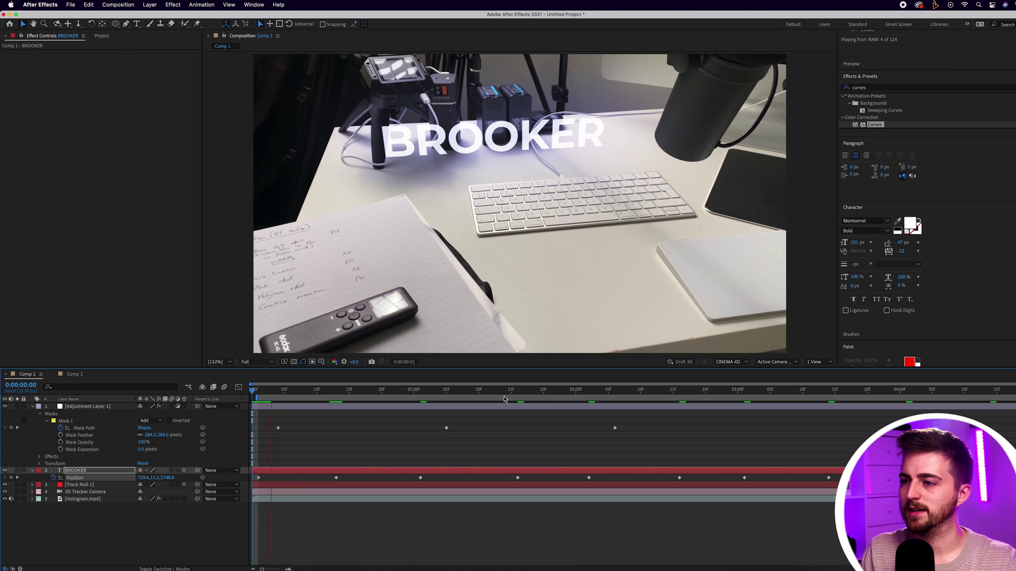
key(space)
Apply Easy Ease to all of the BROOKER layer's Position keyframes and play back the smoothed motion
drag(257, 479, 841, 490)
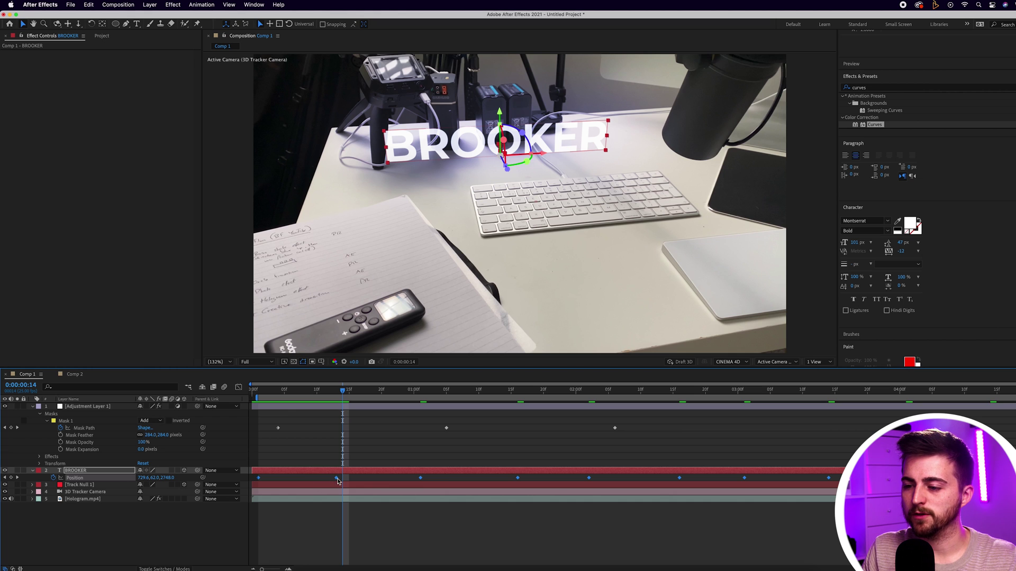
right_click(335, 479)
mouse_move(413, 565)
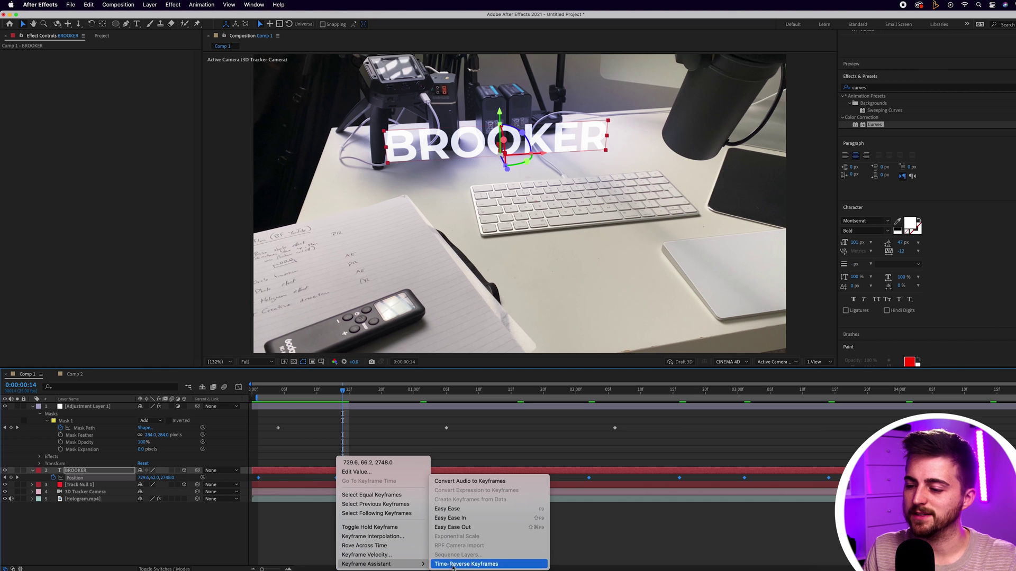
click(447, 509)
click(367, 435)
key(space)
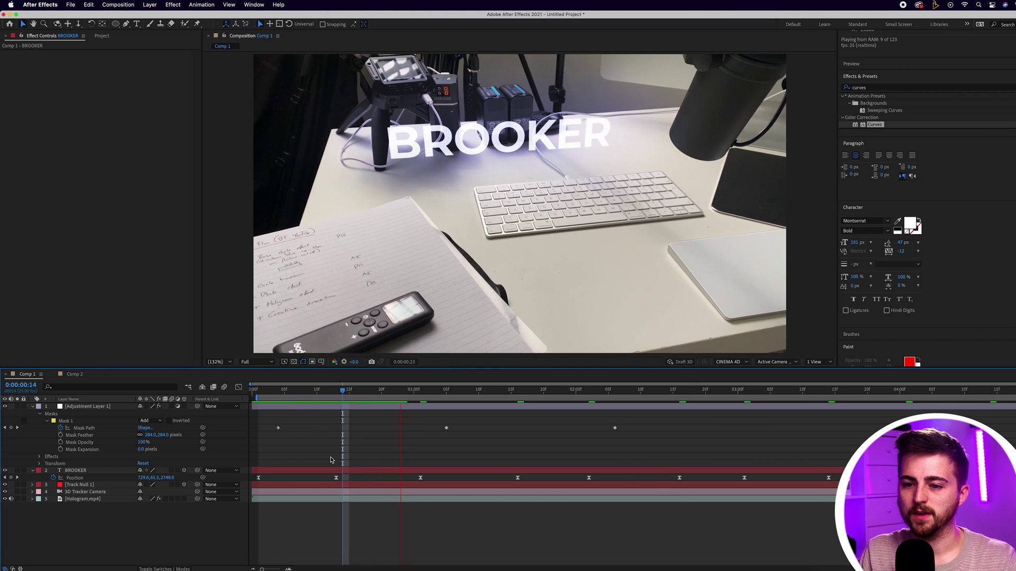
key(space)
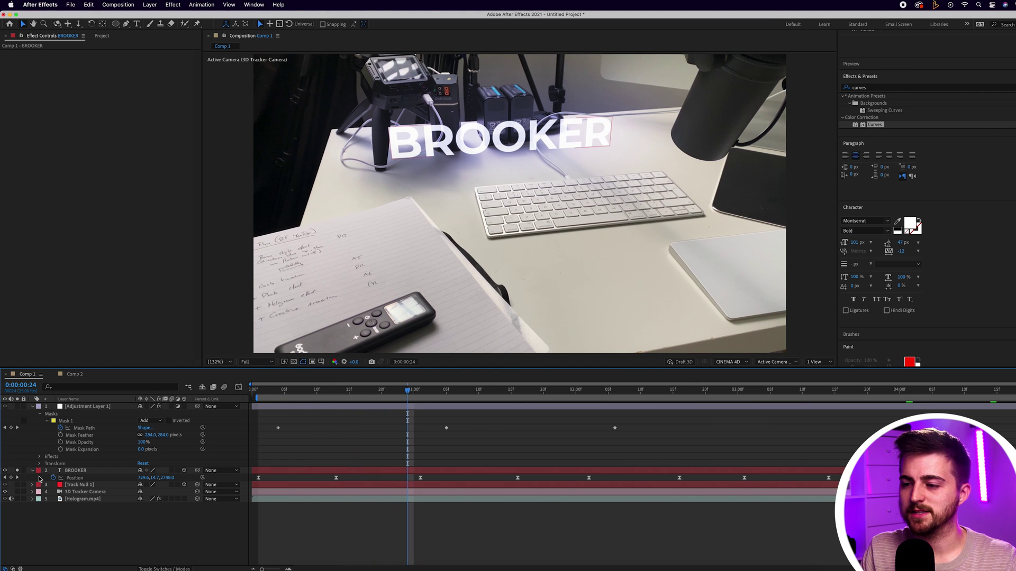
Play back the BROOKER text soloed and again with the footage to check its floating motion
click(265, 390)
key(space)
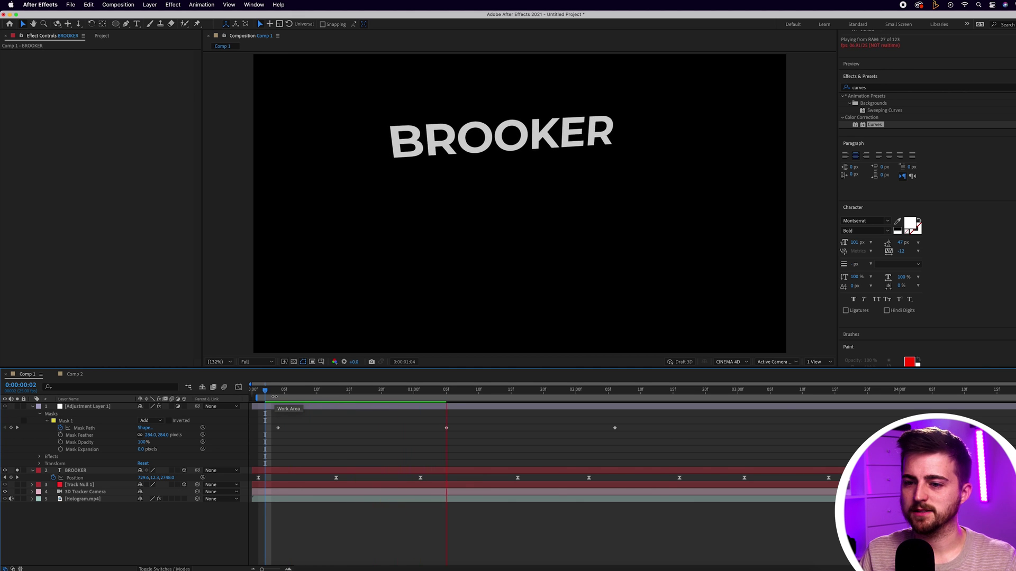
key(space)
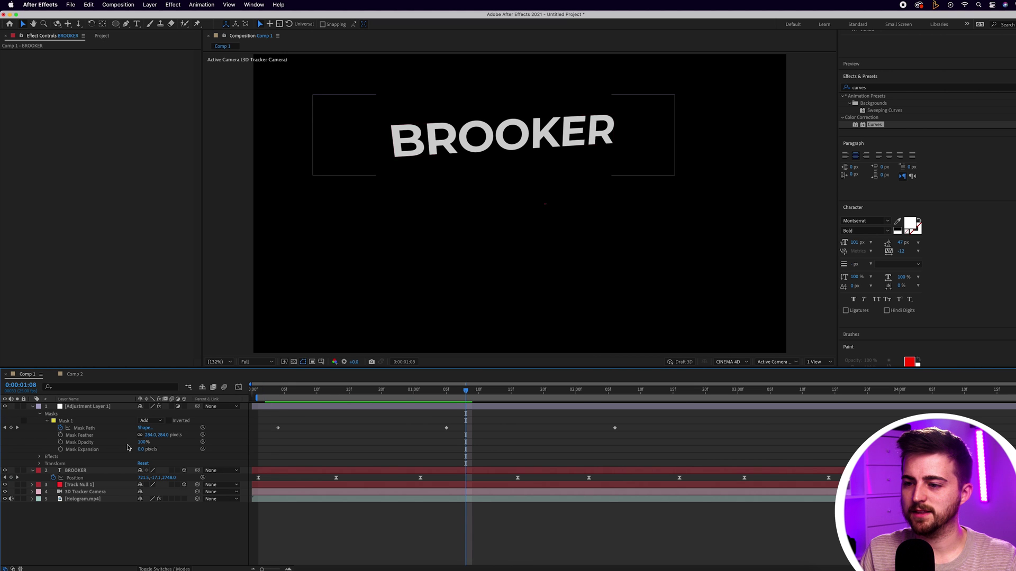
drag(323, 390, 265, 394)
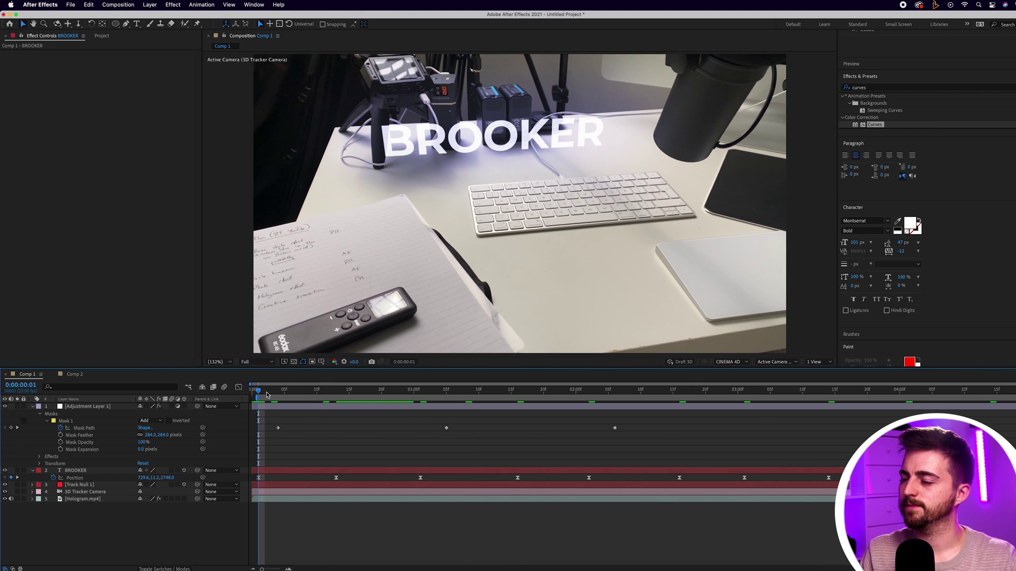
key(space)
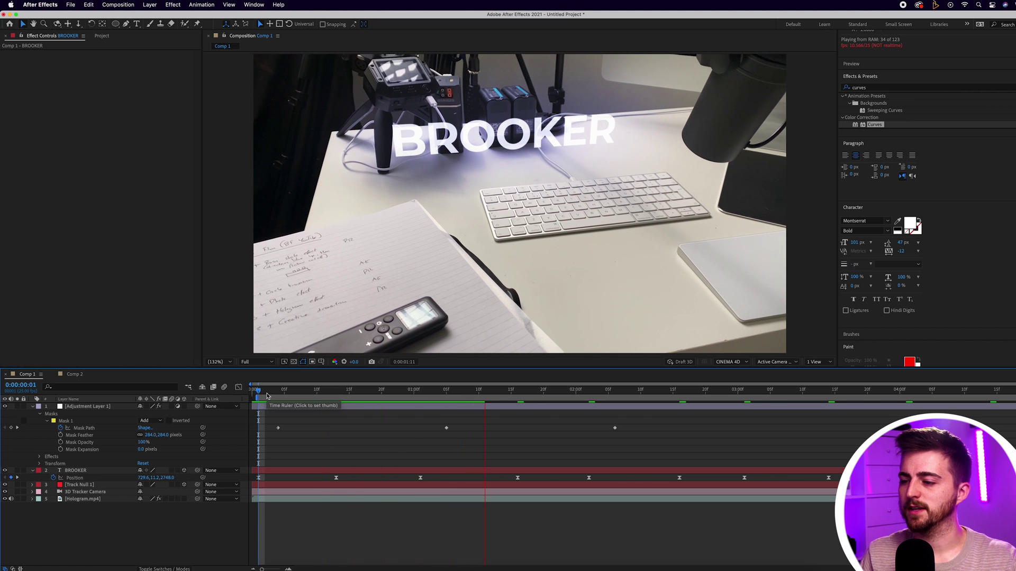
Slow the floating motion by spacing the BROOKER layer's Position keyframes about a second apart through the clip, and play it back
drag(267, 394, 284, 391)
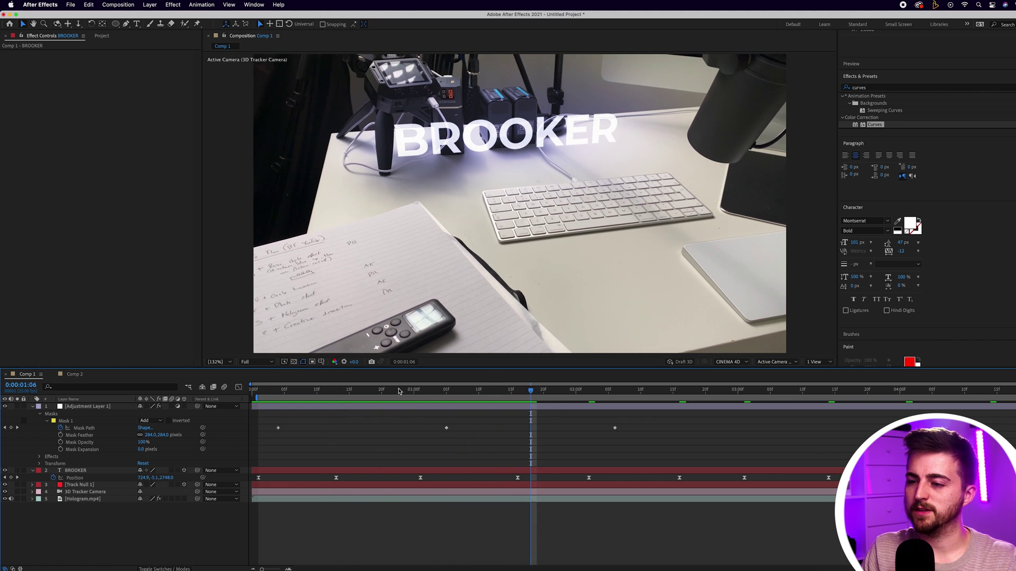
key(space)
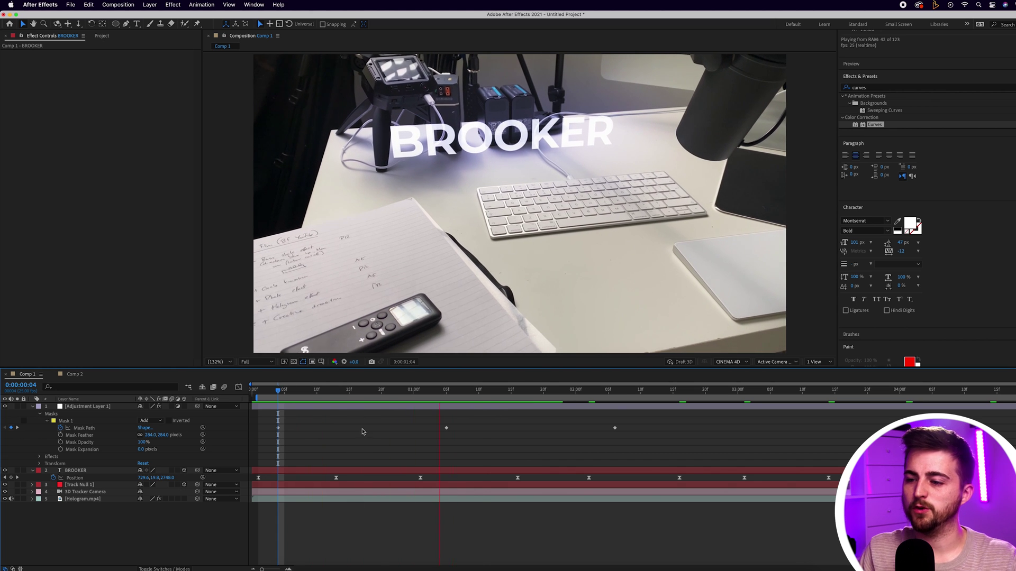
key(space)
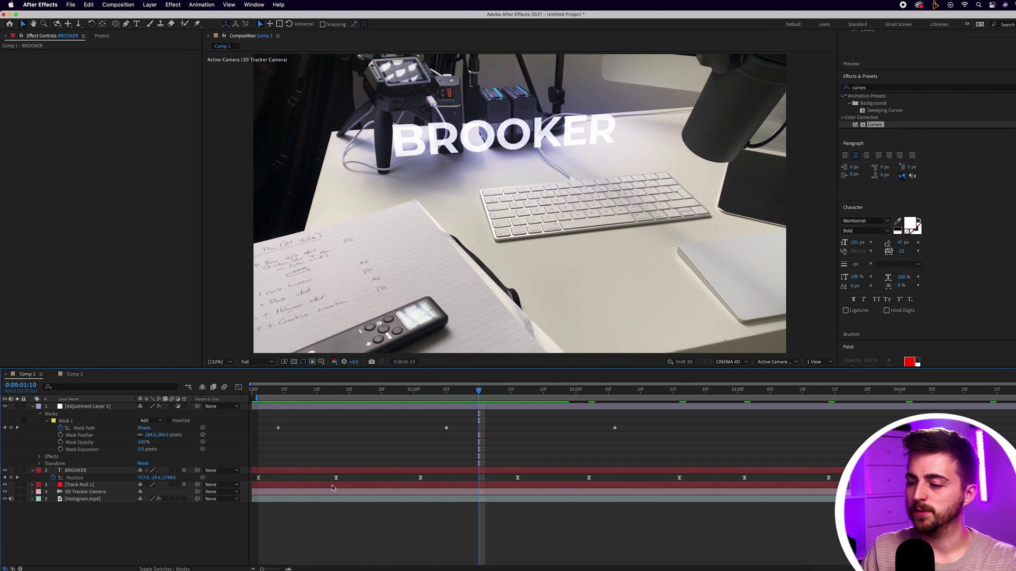
click(349, 471)
drag(337, 479, 409, 479)
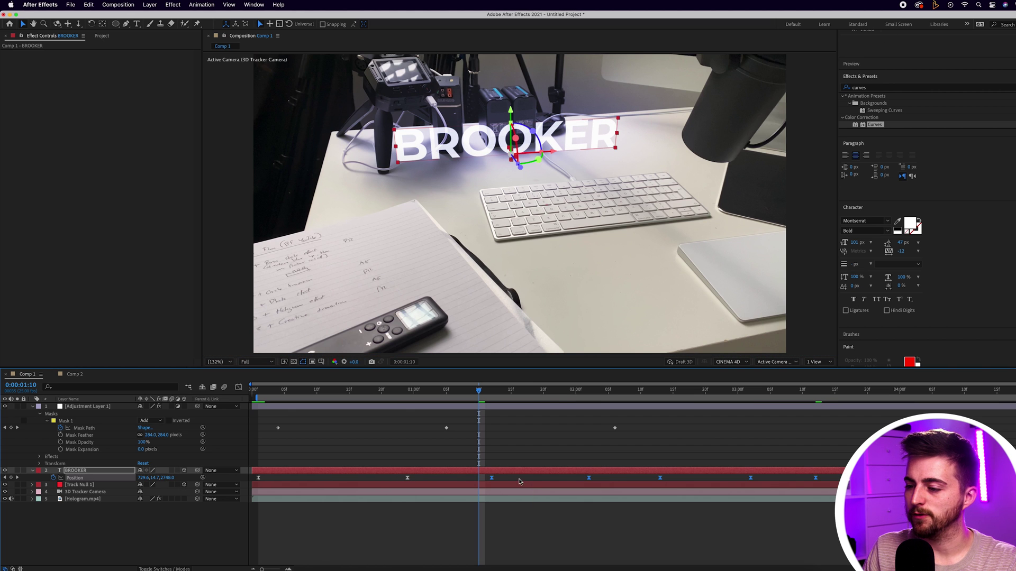
drag(492, 479, 556, 479)
drag(841, 490, 731, 479)
click(803, 479)
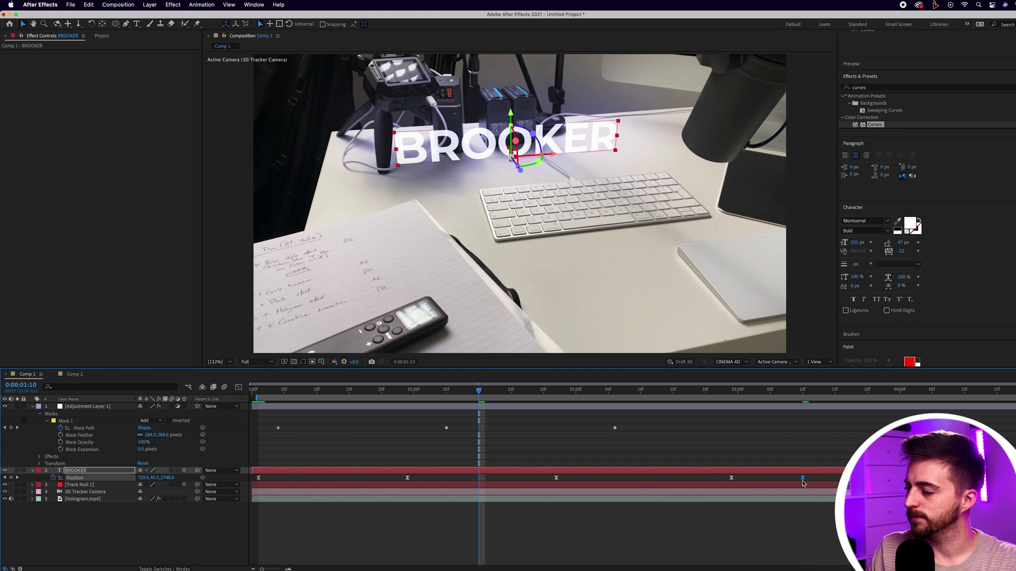
drag(803, 478, 861, 478)
click(255, 401)
key(space)
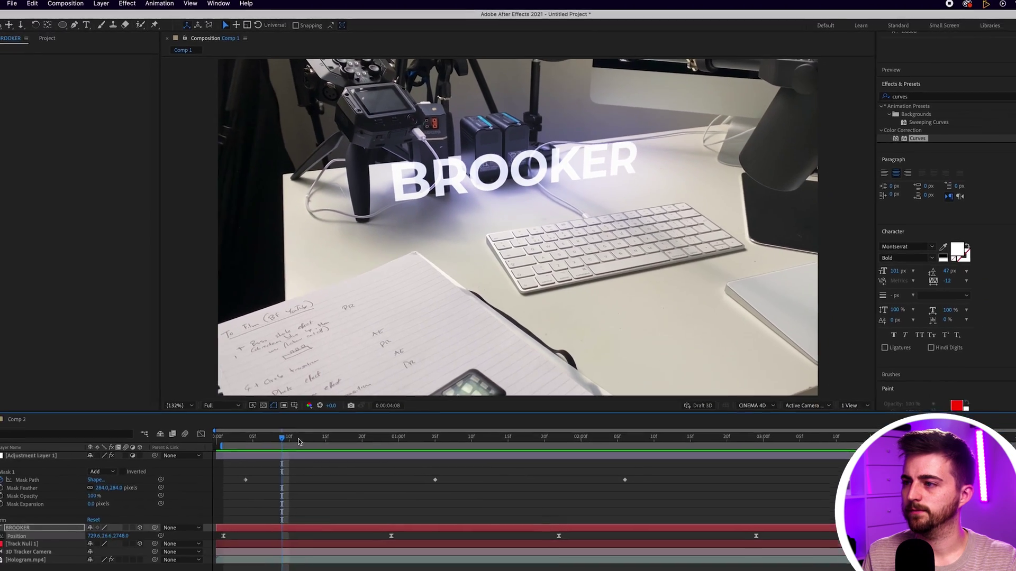
key(space)
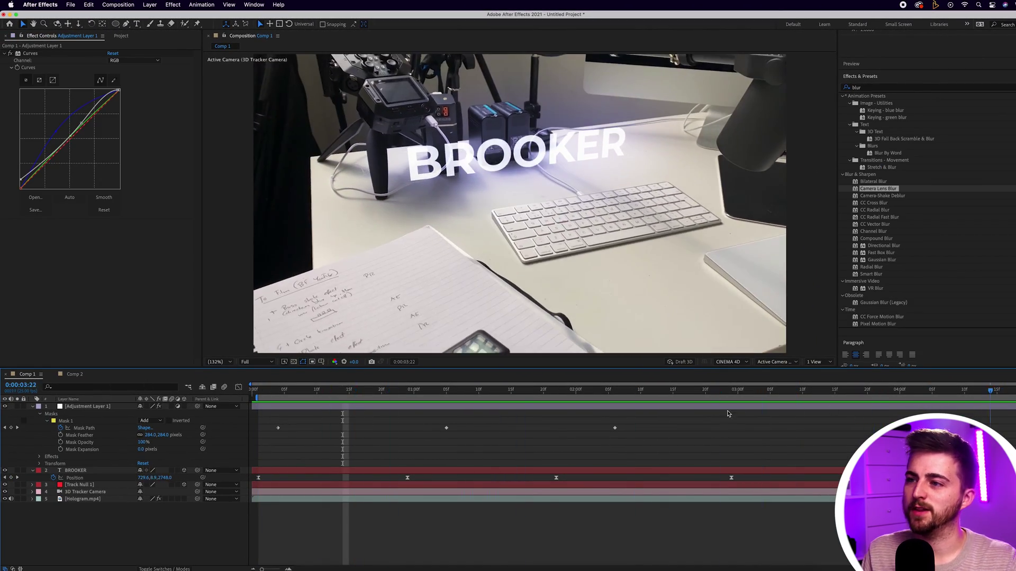
Add a second adjustment layer above the others and apply the Turbulent Displace effect to it
drag(446, 391, 449, 411)
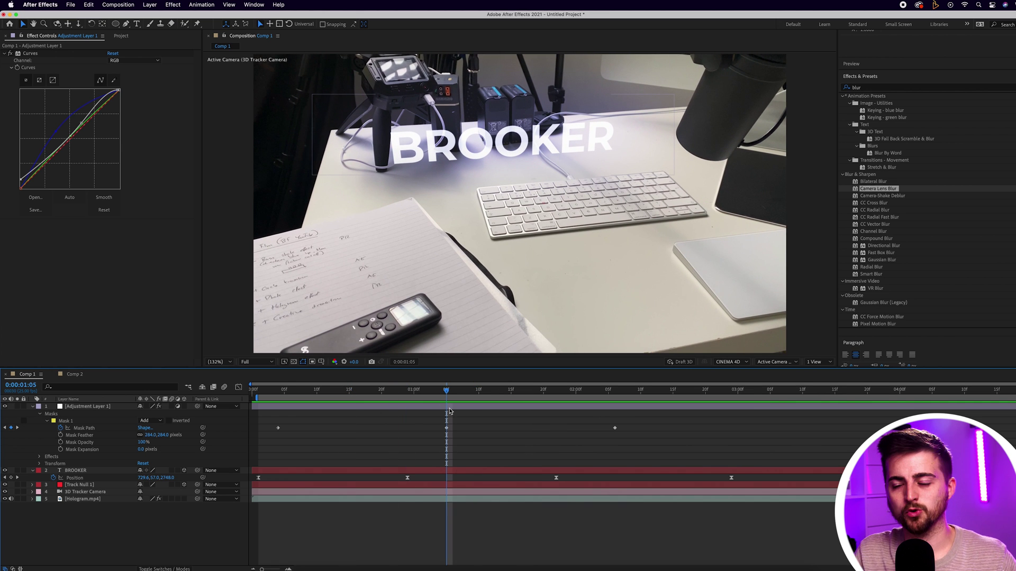
click(145, 4)
mouse_move(154, 16)
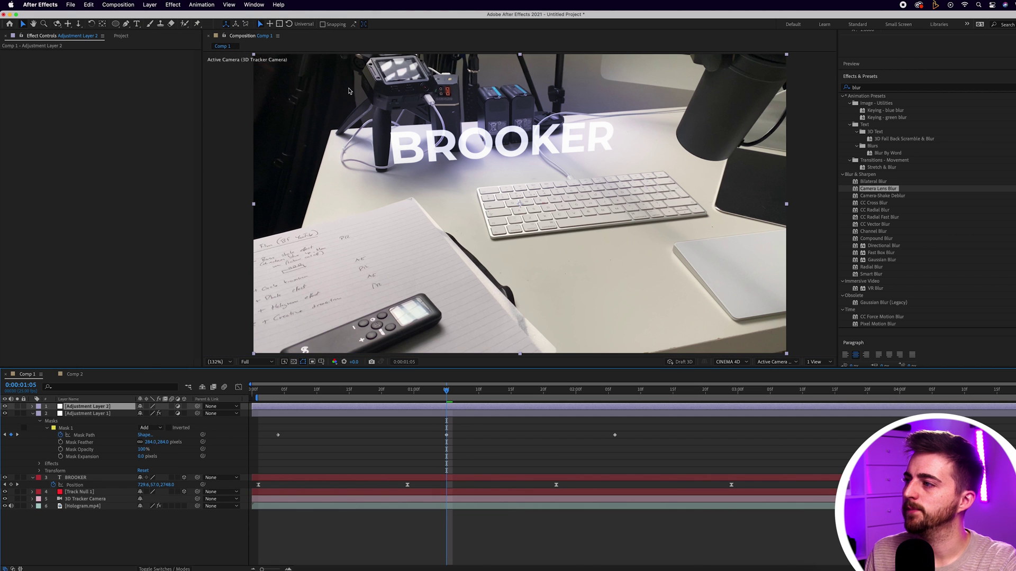
click(857, 88)
key(BackSpace)
click(849, 88)
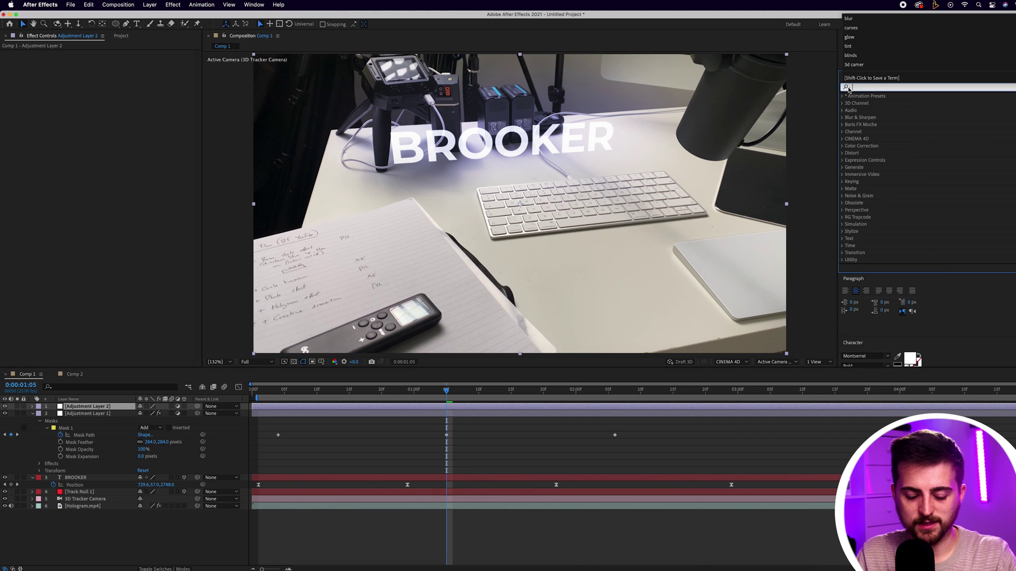
text(turbu)
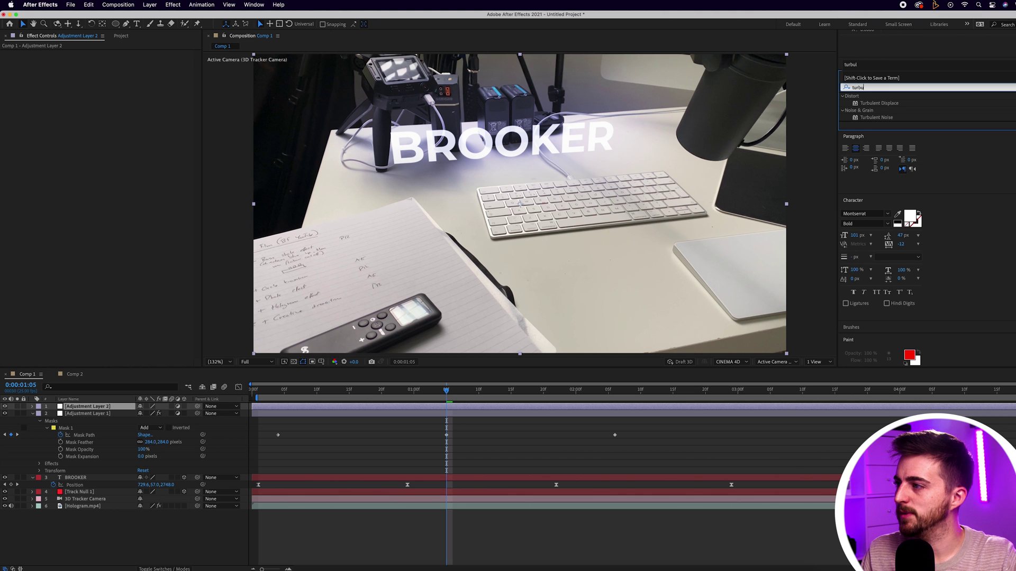
click(889, 104)
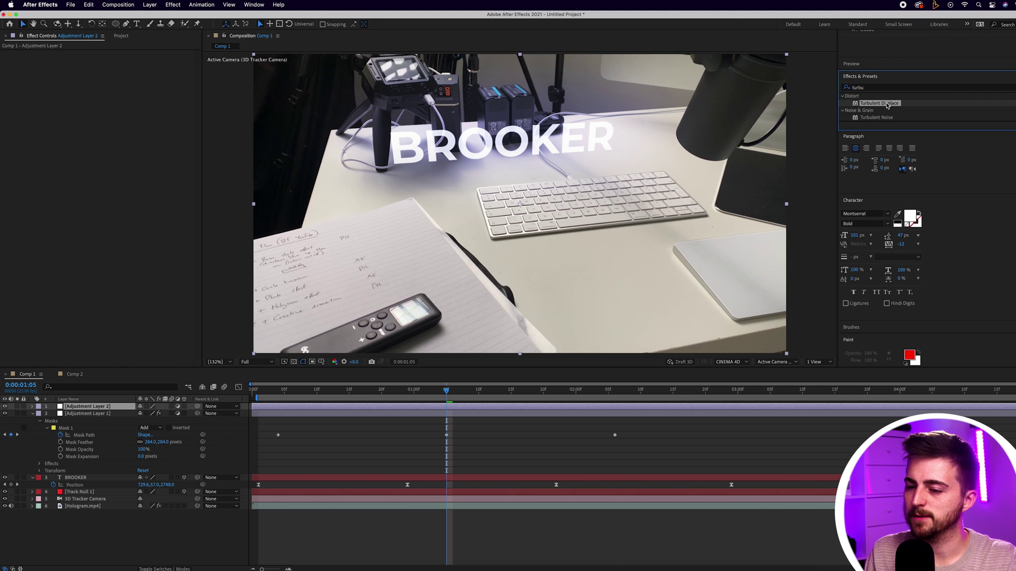
drag(889, 108, 369, 407)
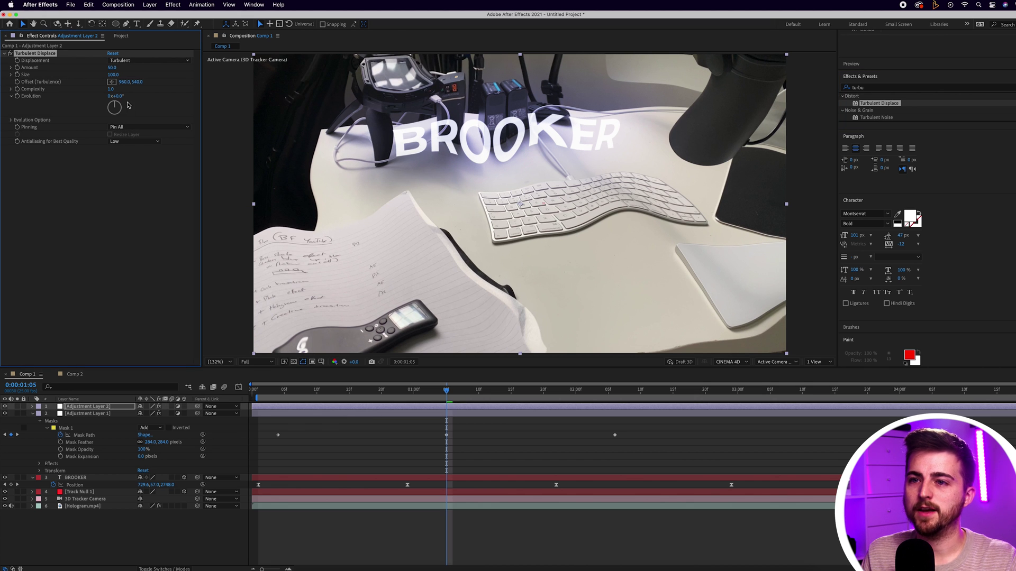
Keyframe the Turbulent Displace Evolution from 0x+0.0° at 0:00:00:01 to 0x+347.0° at 0:00:04:24
click(259, 389)
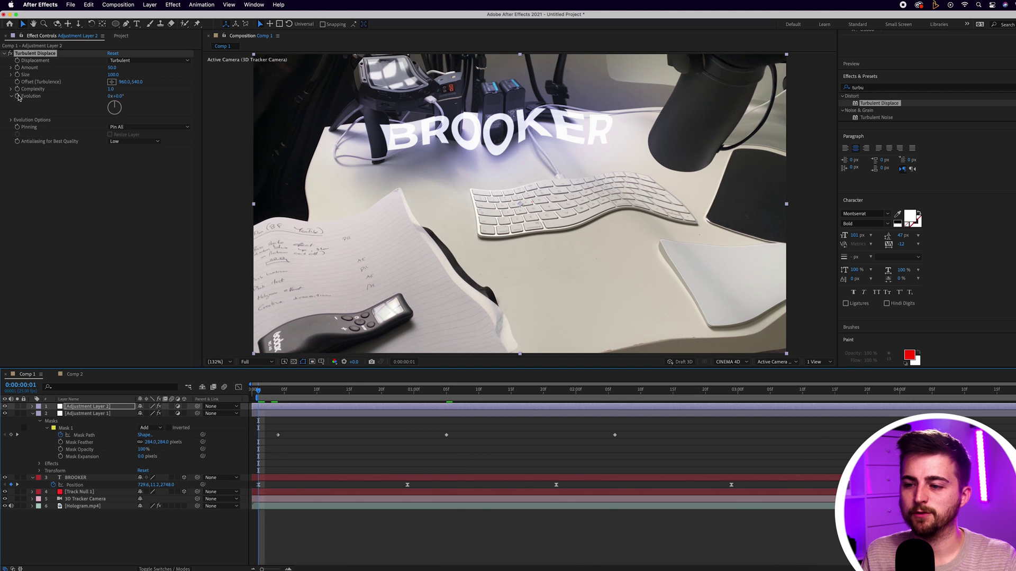
click(18, 96)
drag(276, 395, 1010, 393)
mouse_move(114, 101)
mouse_down()
mouse_move(123, 109)
mouse_move(115, 116)
mouse_move(103, 97)
mouse_move(112, 93)
mouse_up()
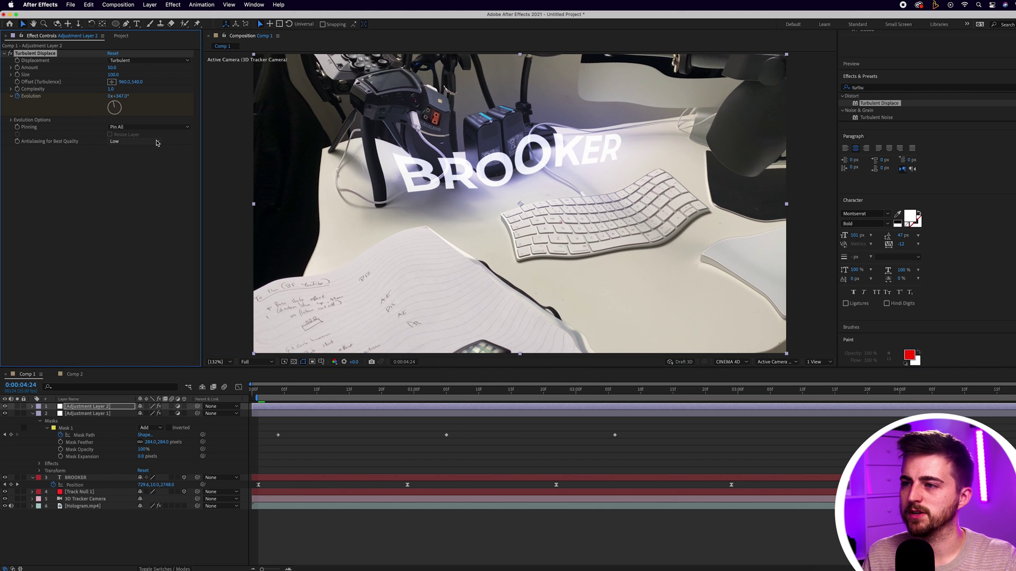
Reduce the Turbulent Displace distortion to Size 20 and Amount 19
click(120, 62)
click(119, 62)
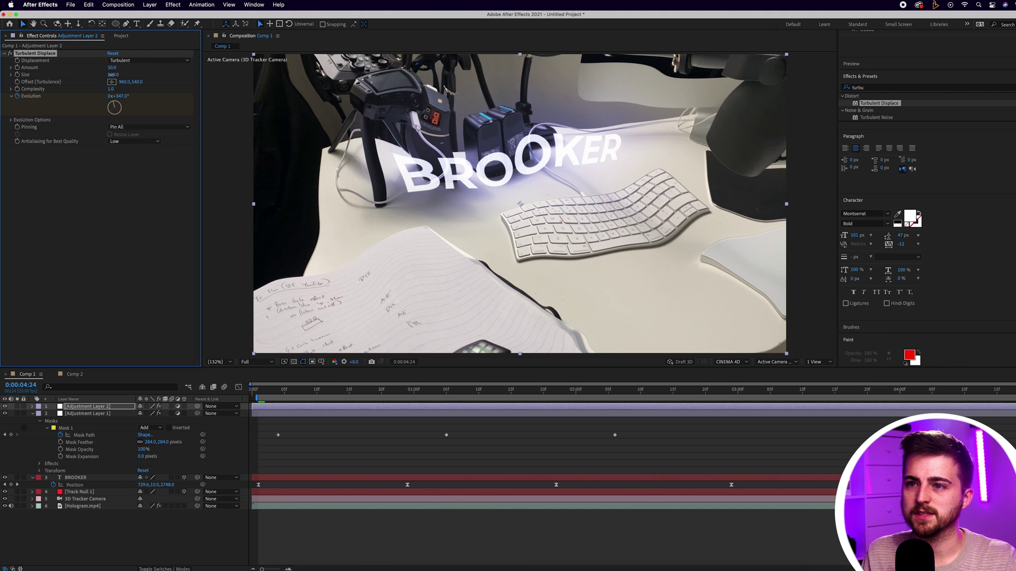
drag(113, 75, 78, 75)
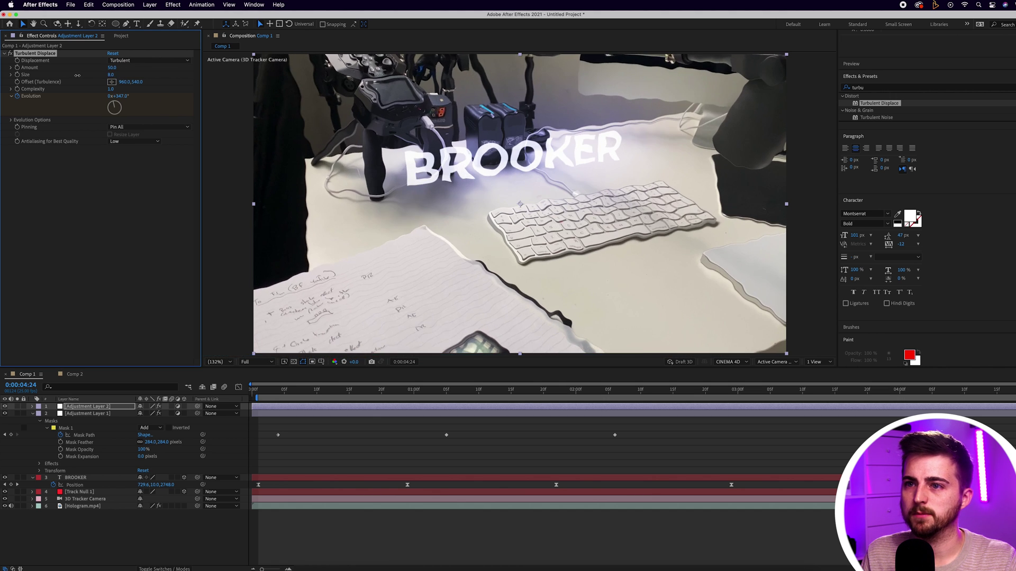
drag(77, 75, 99, 67)
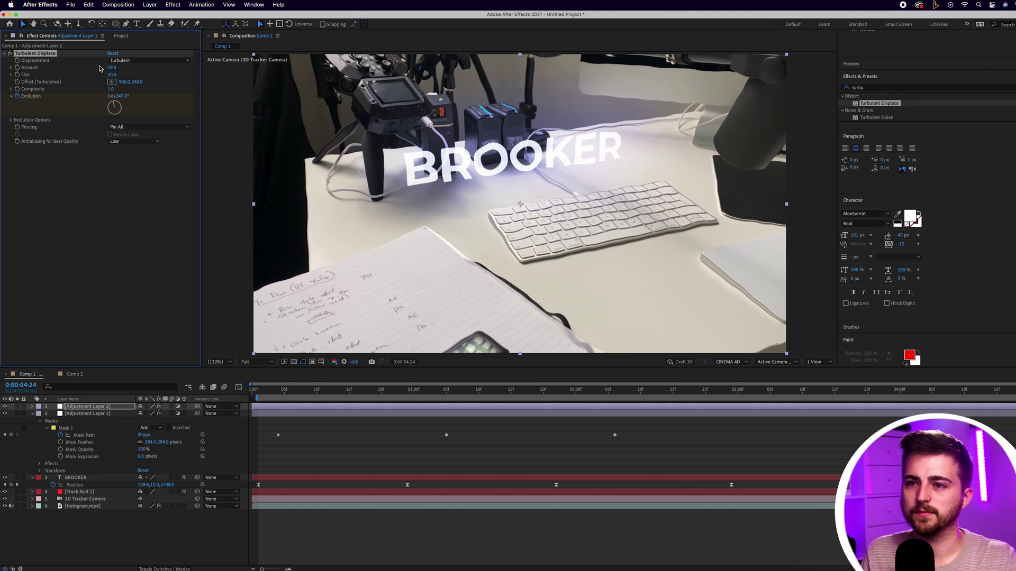
Draw a closed seven-point mask around the BROOKER text on the Turbulent Displace layer with the Pen tool, lowering its lower-left edge
click(126, 24)
click(353, 201)
click(605, 101)
click(677, 104)
click(667, 184)
click(564, 199)
click(392, 188)
click(354, 202)
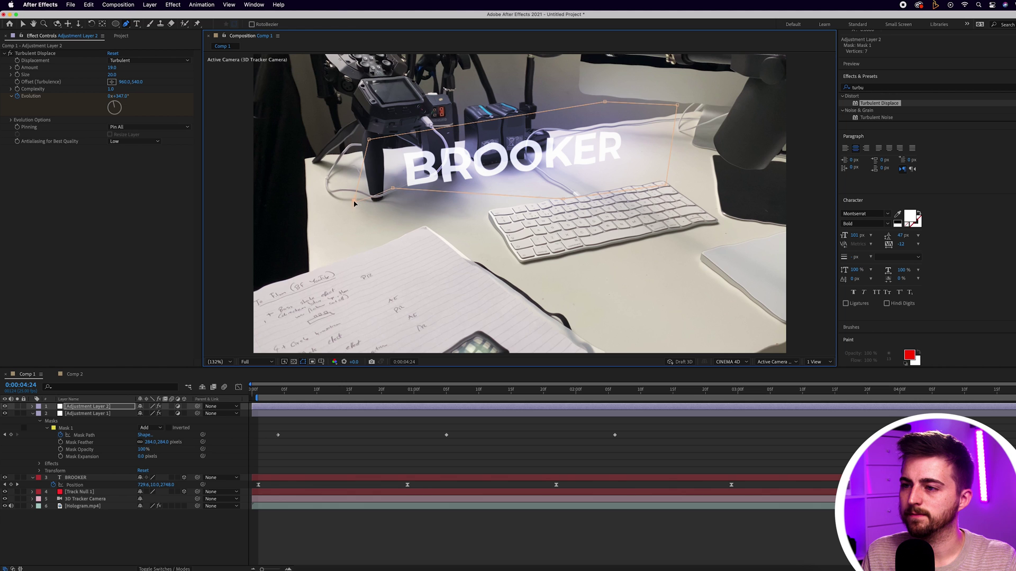
drag(392, 187, 393, 208)
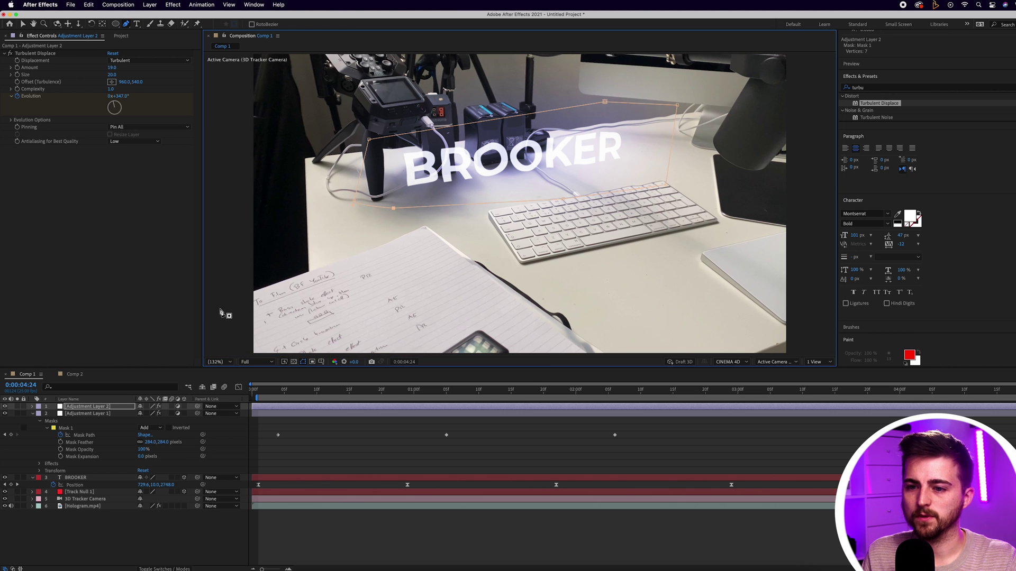
Set the displacement mask's feather to 321 pixels and preview the softened distortion around the text
click(32, 407)
click(39, 414)
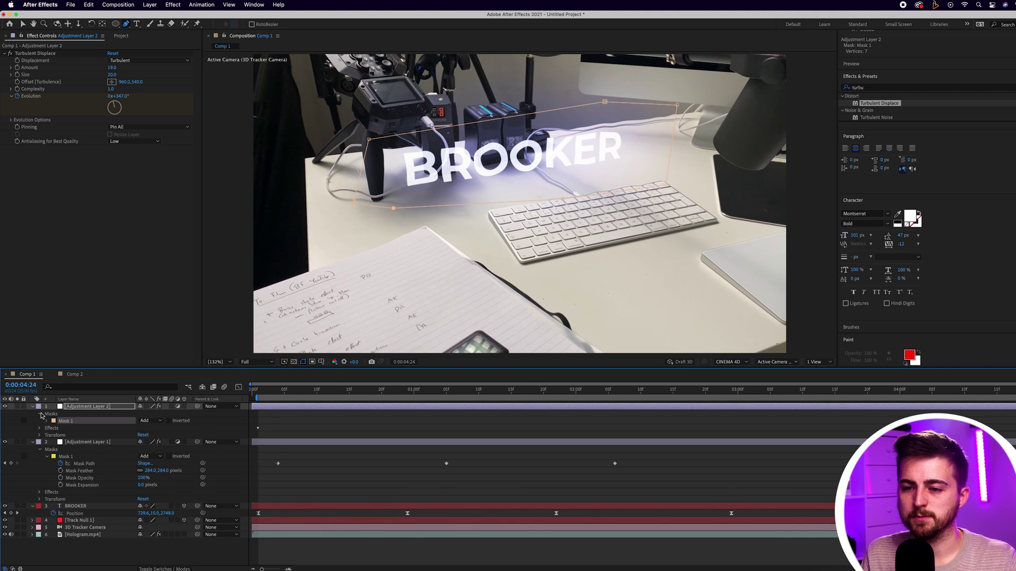
click(47, 421)
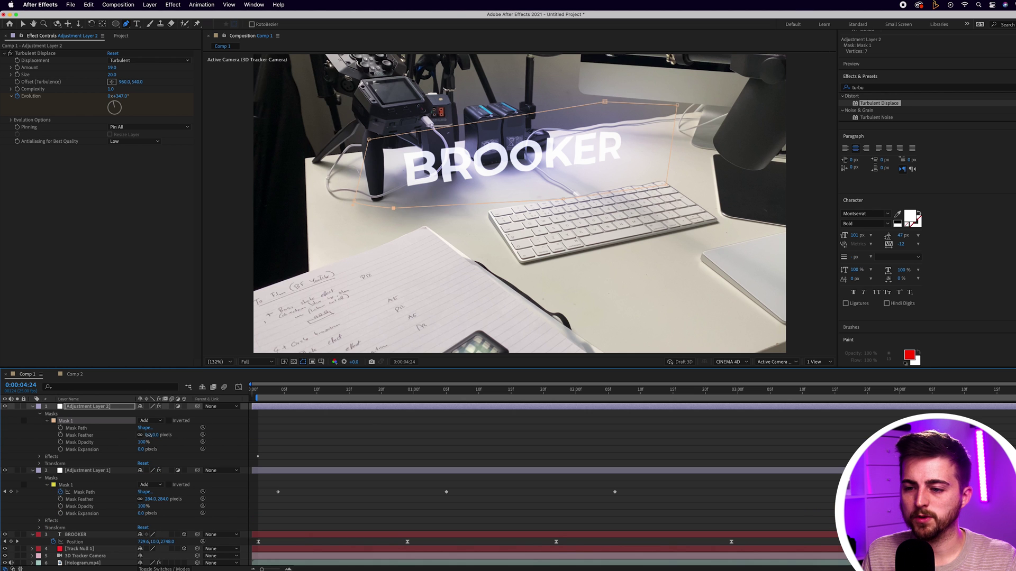
drag(148, 435, 301, 441)
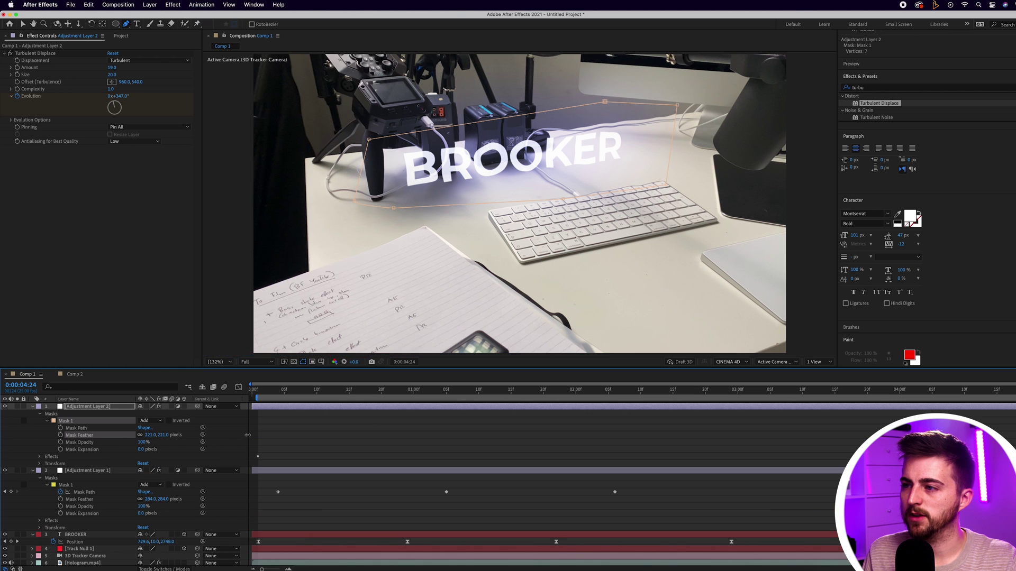
click(301, 441)
drag(562, 392, 659, 395)
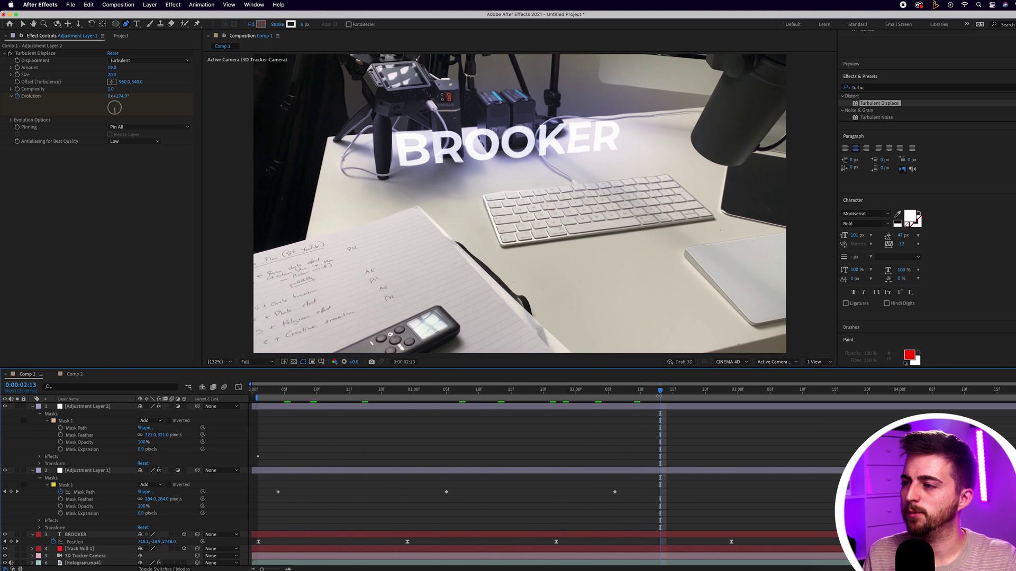
key(space)
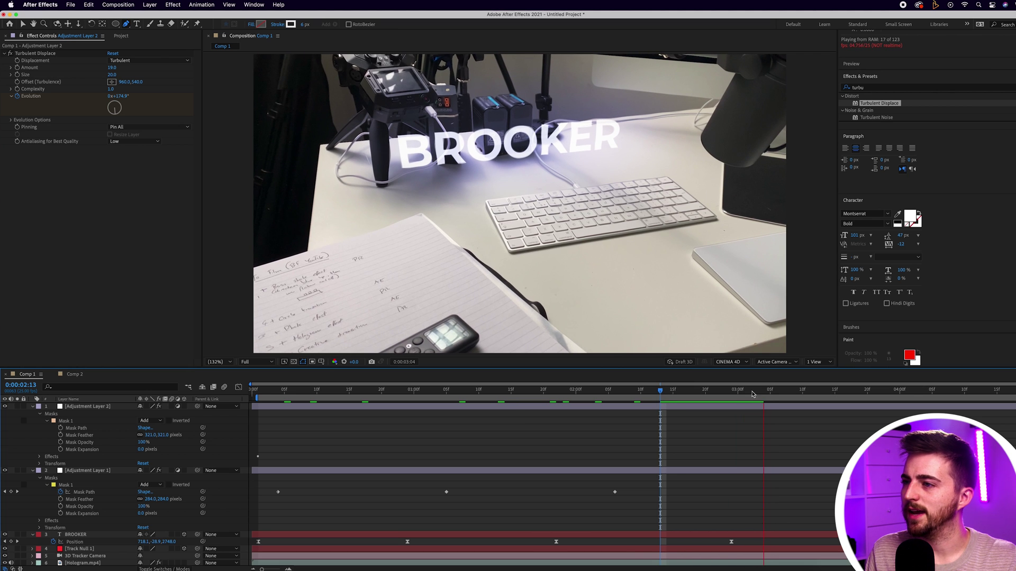
key(space)
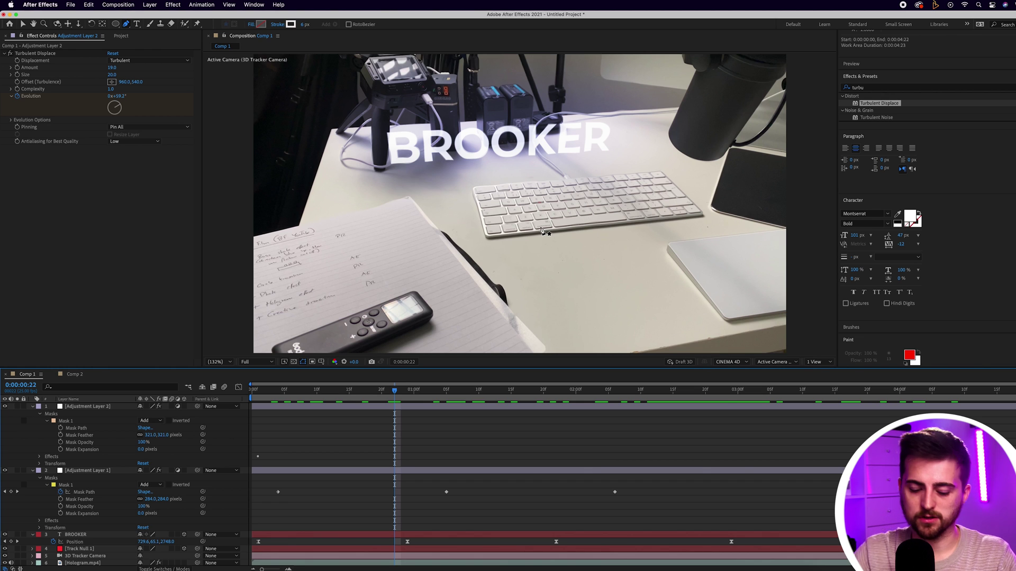
Collapse the two existing adjustment layers' properties and add a third adjustment layer on top
key(v)
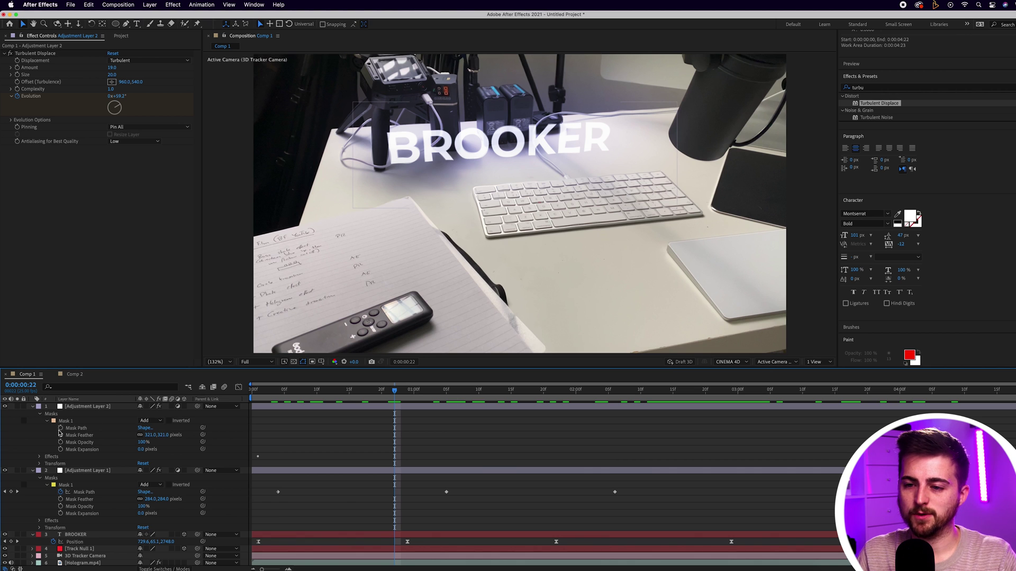
click(32, 406)
click(32, 413)
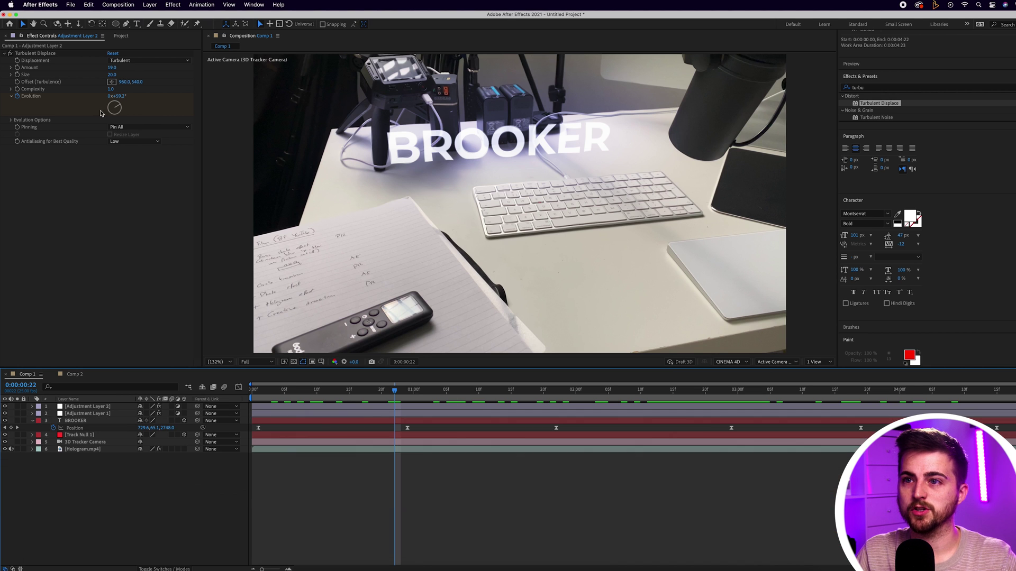
click(150, 5)
mouse_move(175, 17)
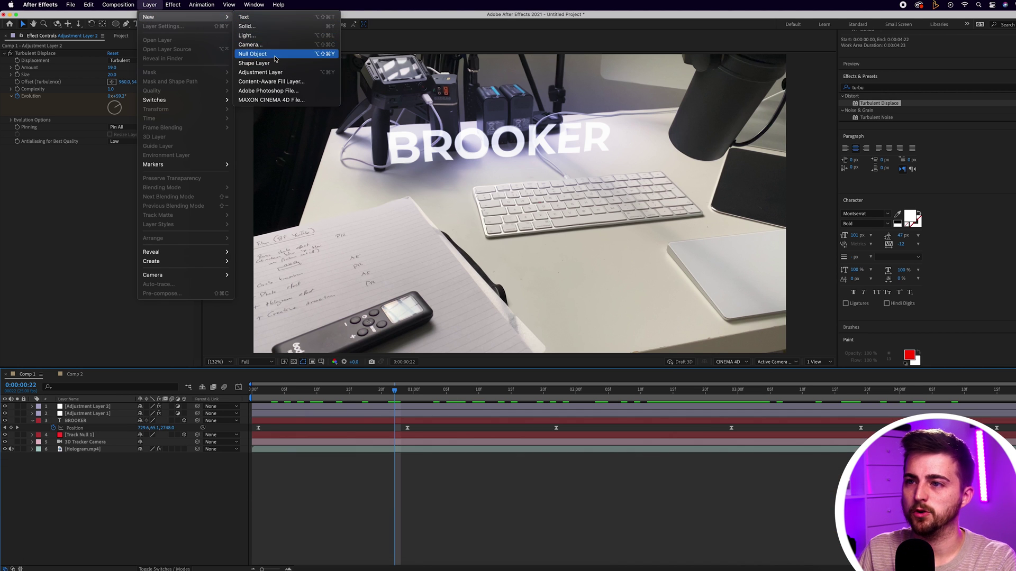
click(270, 72)
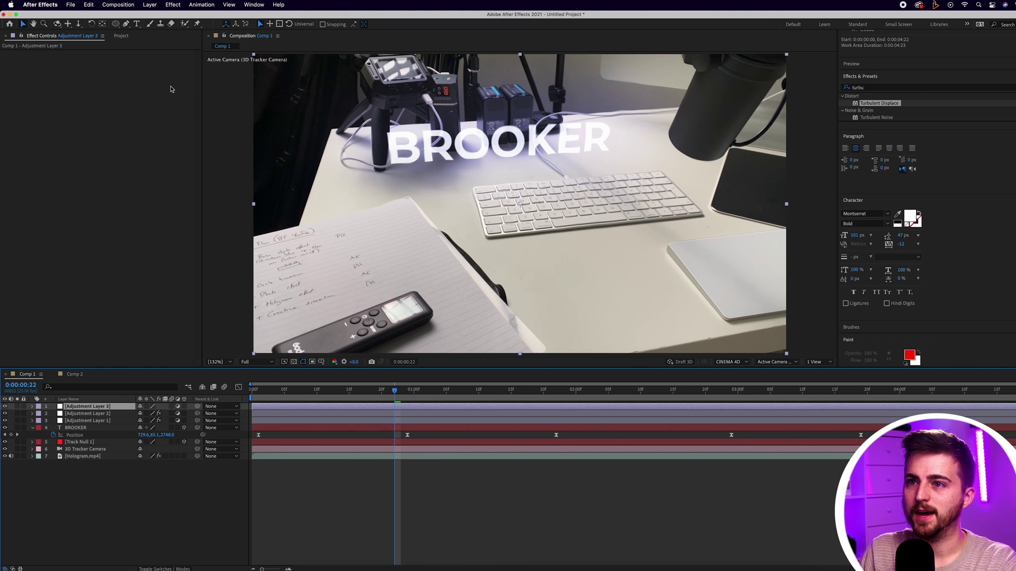
Draw a closed six-point mask over the desk area below the BROOKER text on the third adjustment layer, widening its left corners
click(126, 24)
click(320, 184)
click(650, 145)
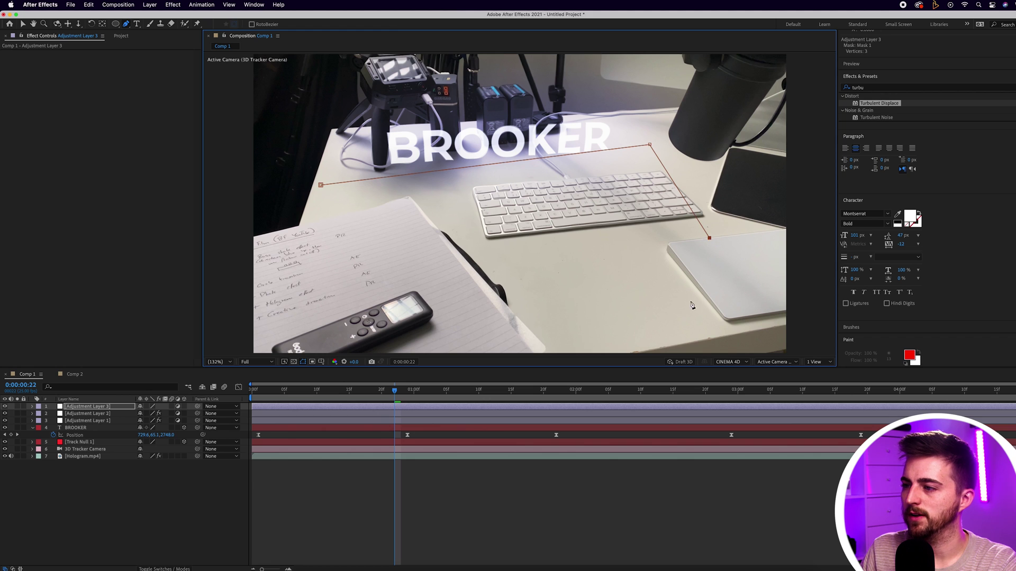
click(443, 301)
click(338, 291)
click(321, 185)
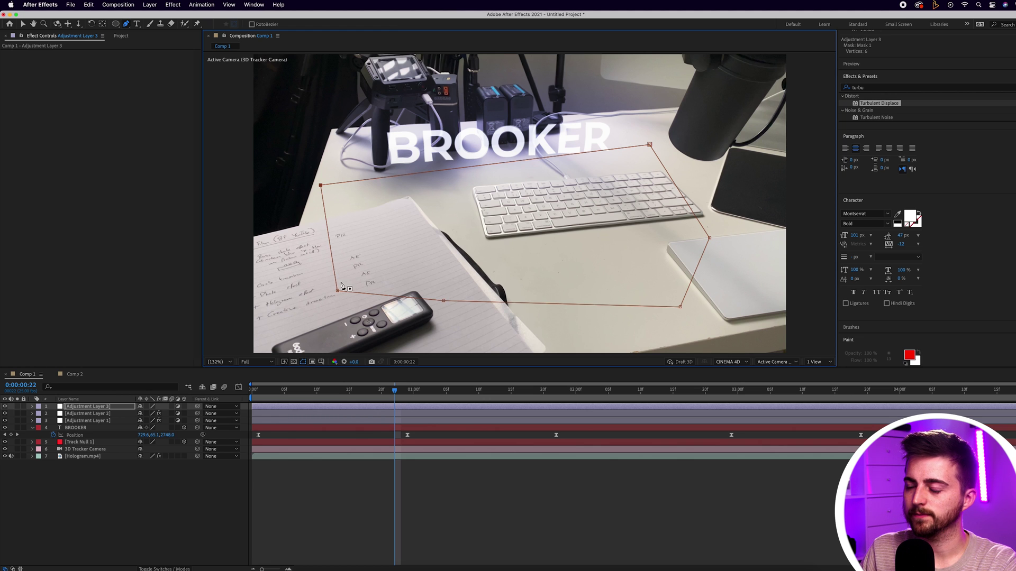
drag(337, 290, 298, 294)
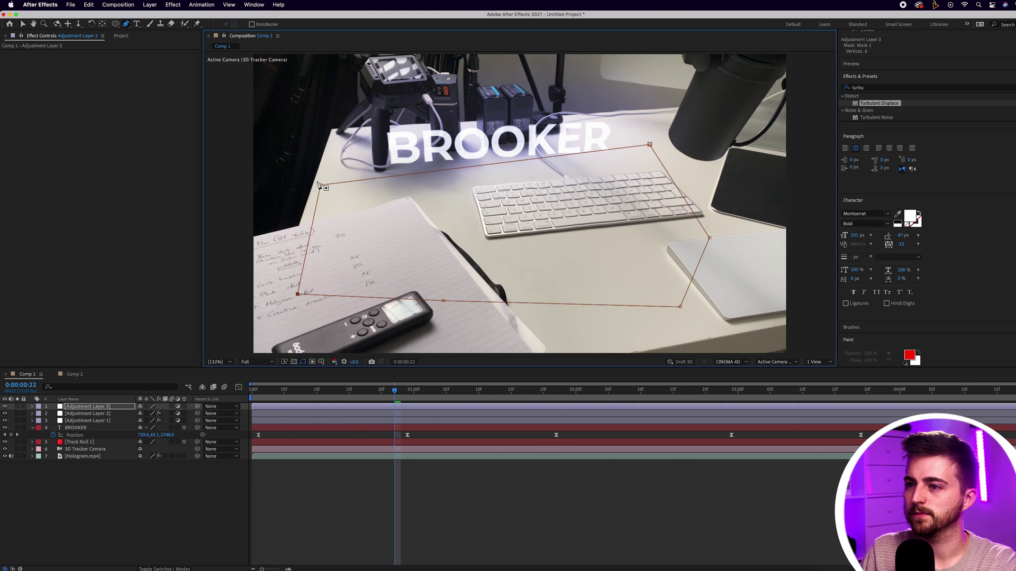
drag(322, 186, 321, 177)
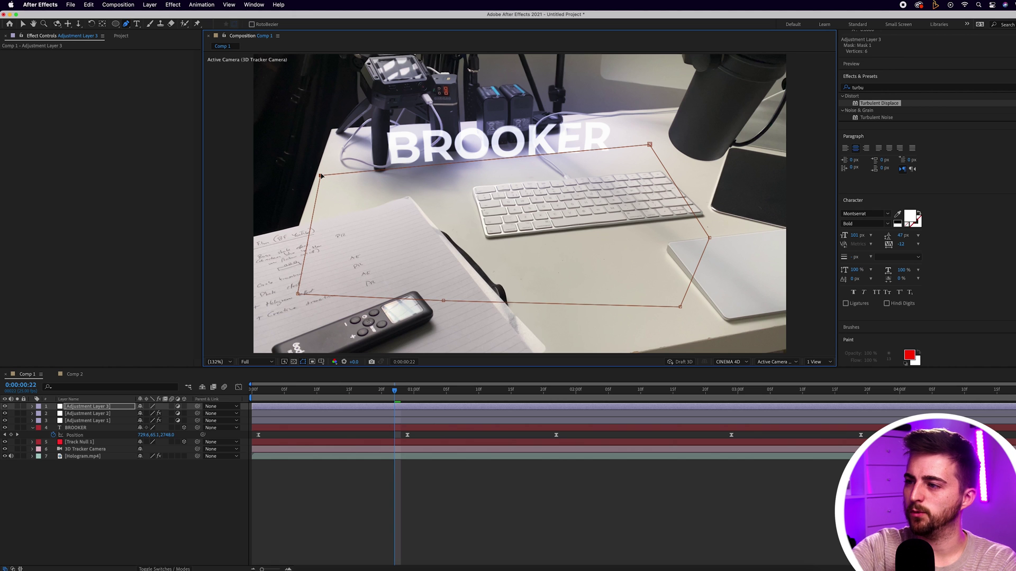
Reveal the desk mask's properties on Adjustment Layer 3 and start keyframing its Mask Path at 0:00:00:02
key(m)
key(space)
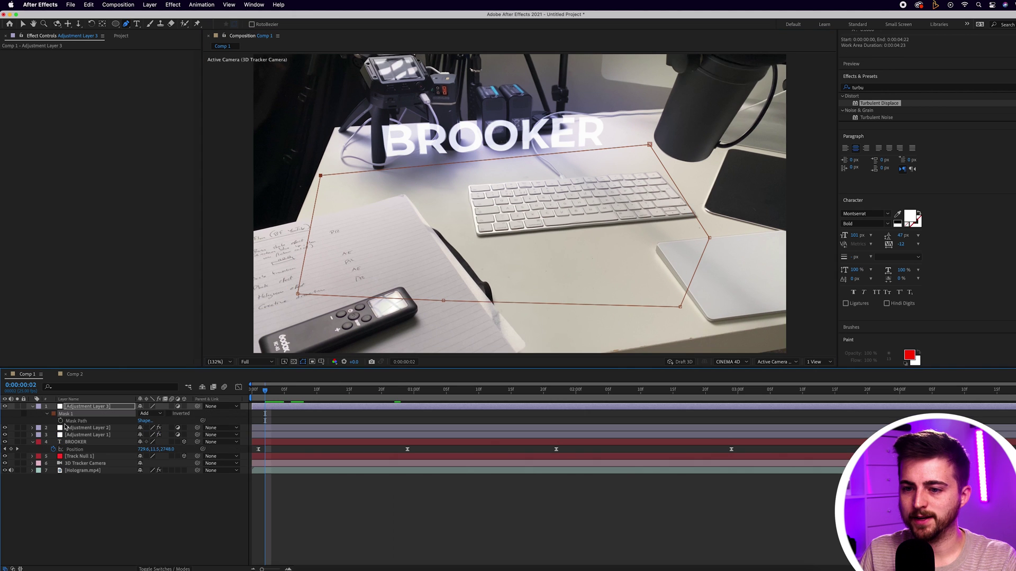
click(47, 414)
click(47, 414)
click(61, 422)
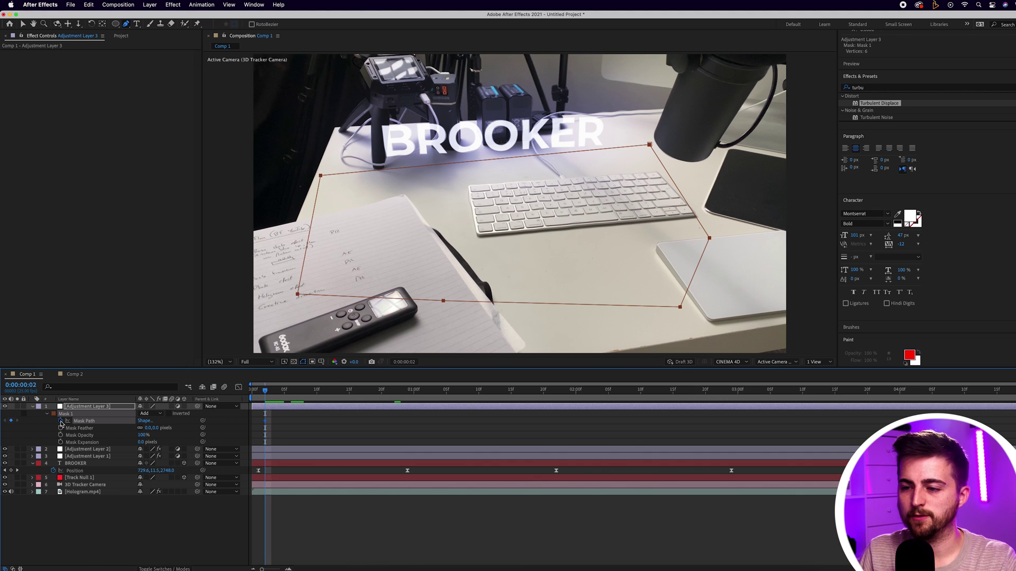
At 0:00:01:21, keyframe the desk mask by moving its upper-left and lower-left points inward to follow the desk edge
key(space)
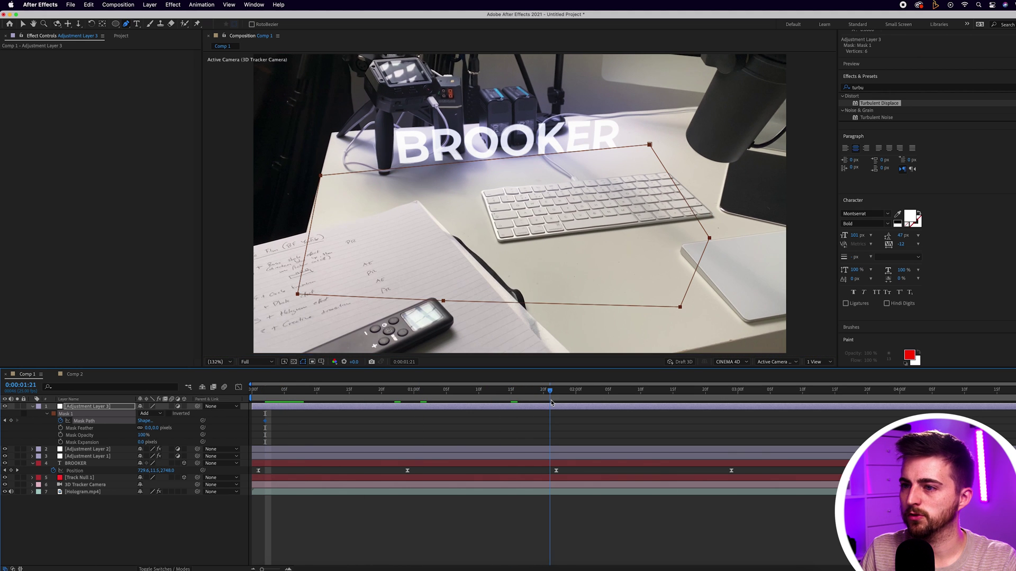
click(22, 24)
drag(321, 176, 347, 187)
drag(298, 294, 310, 299)
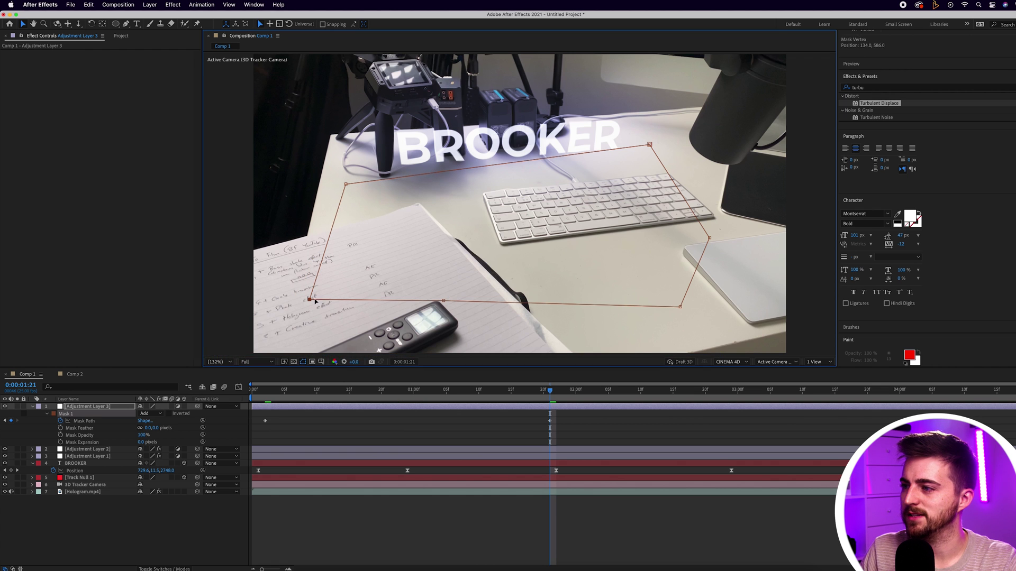
Keyframe the desk mask again, moving its upper-left point outward at 0:00:03:08 and its lower-left point up and inward at 0:00:04:19
click(709, 394)
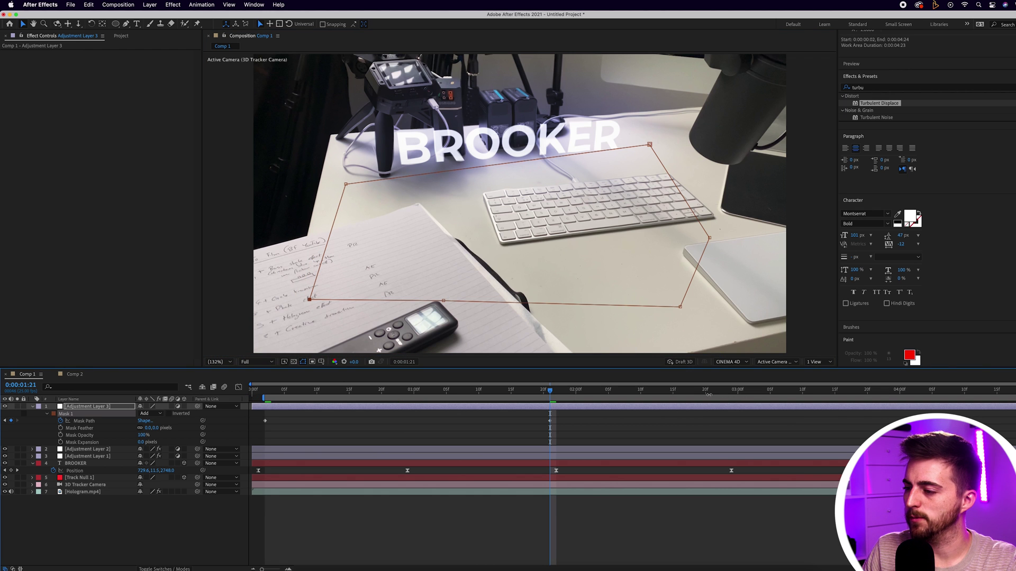
drag(737, 392, 790, 392)
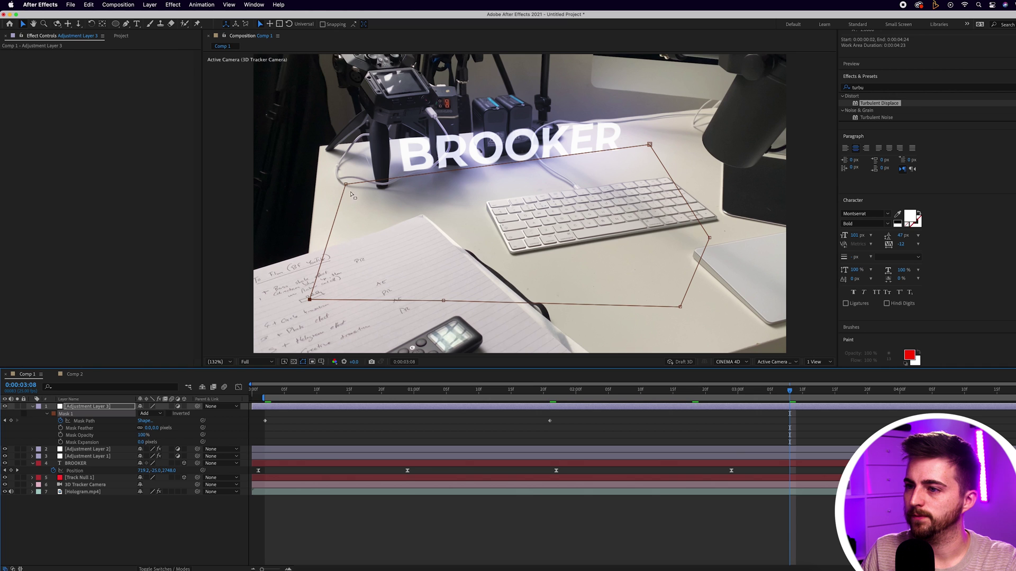
drag(334, 187, 331, 184)
key(space)
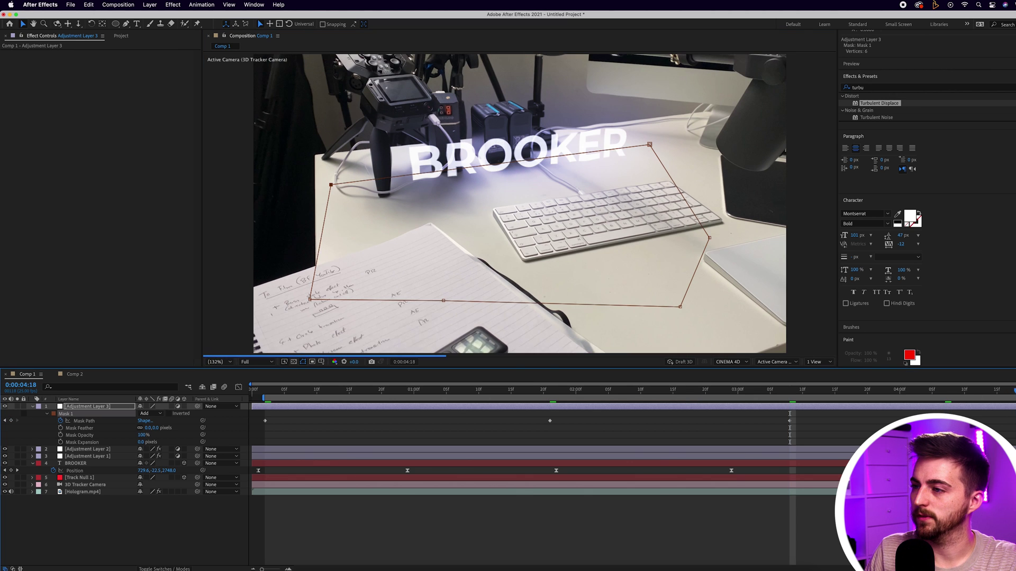
drag(311, 300, 334, 285)
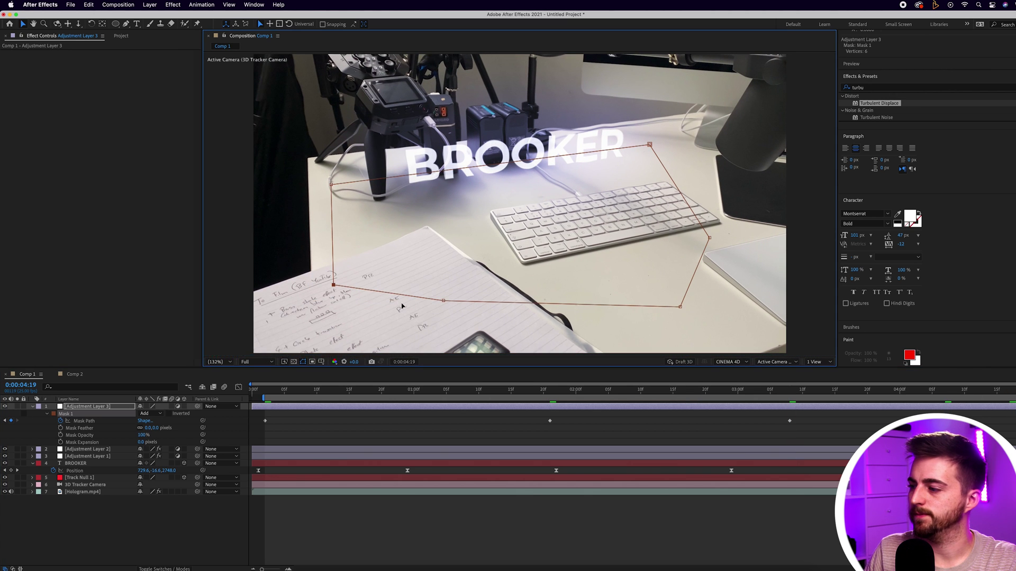
Add a Curves effect to Adjustment Layer 3, brightening the RGB highlights and slightly raising the Blue channel's midtones
click(866, 88)
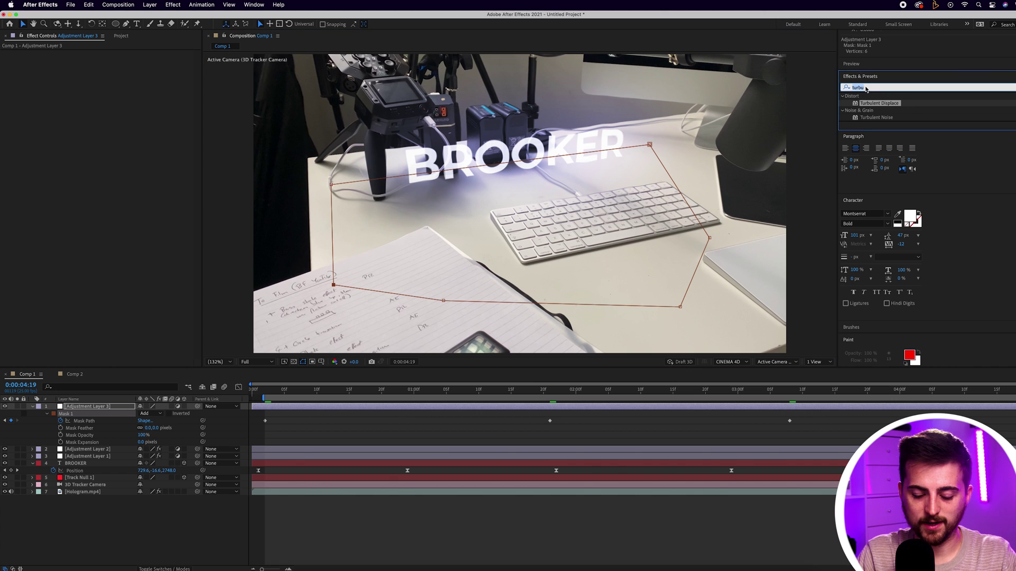
text(curv)
drag(876, 125, 92, 408)
drag(120, 90, 113, 95)
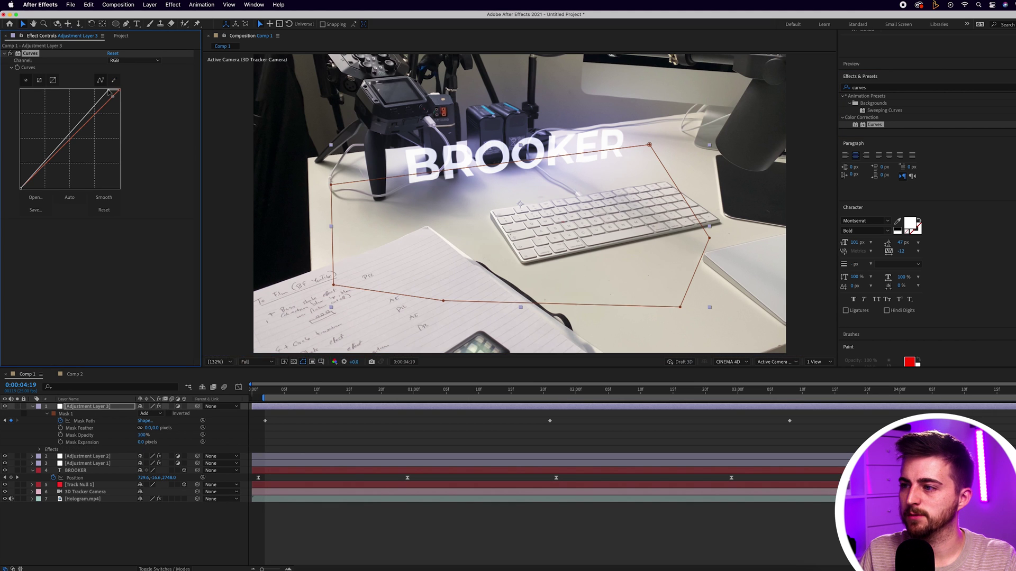
click(127, 61)
click(127, 98)
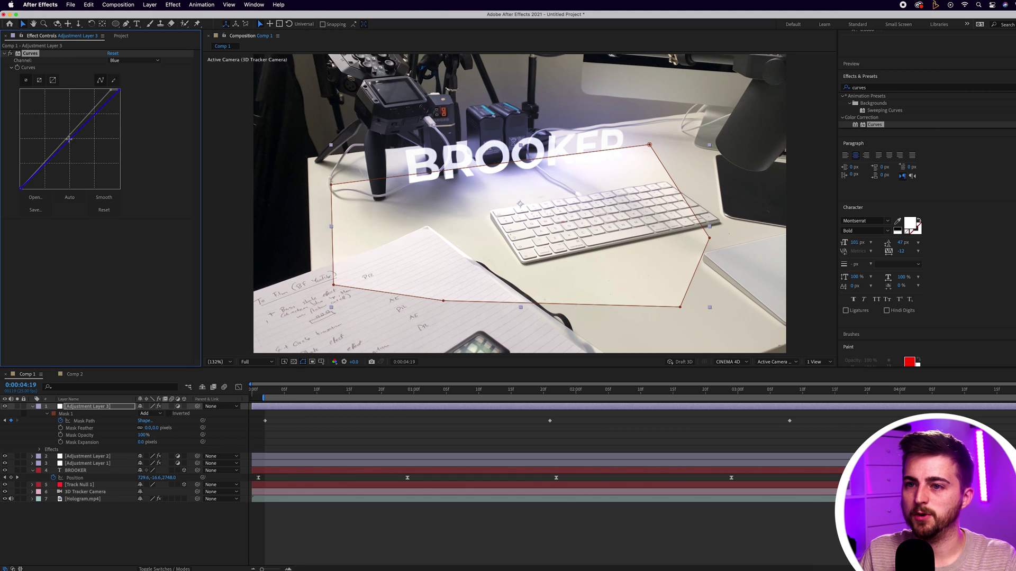
drag(68, 140, 65, 139)
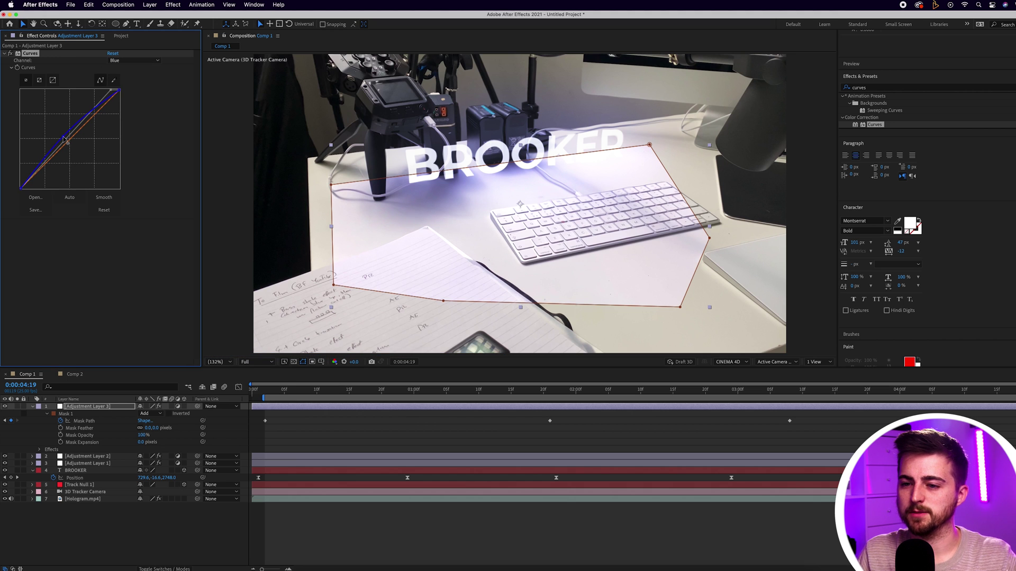
Move Adjustment Layer 3 directly below the BROOKER text layer and set its mask feather to 224 pixels
drag(104, 406, 102, 485)
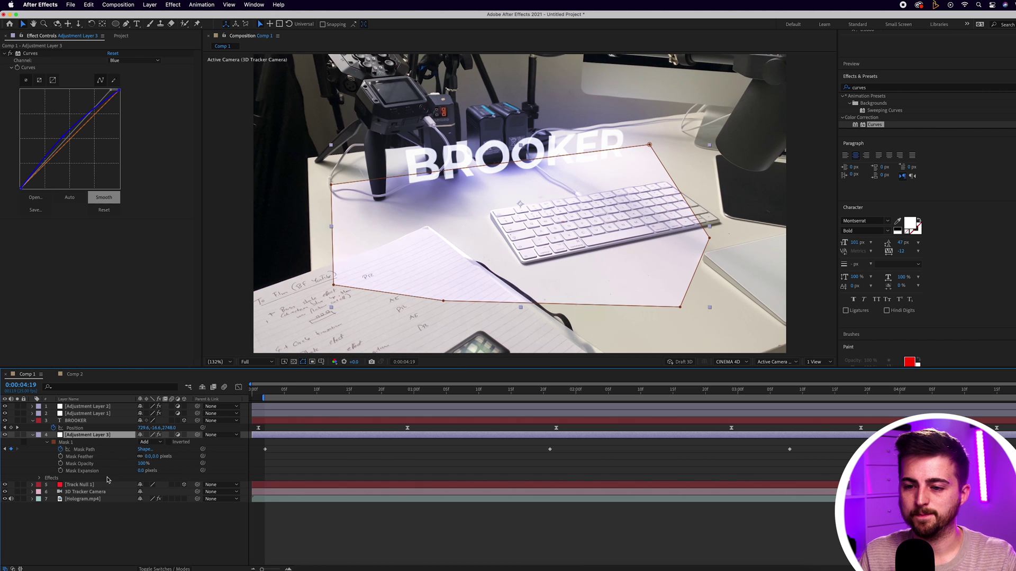
drag(150, 456, 242, 454)
click(267, 394)
key(space)
click(254, 394)
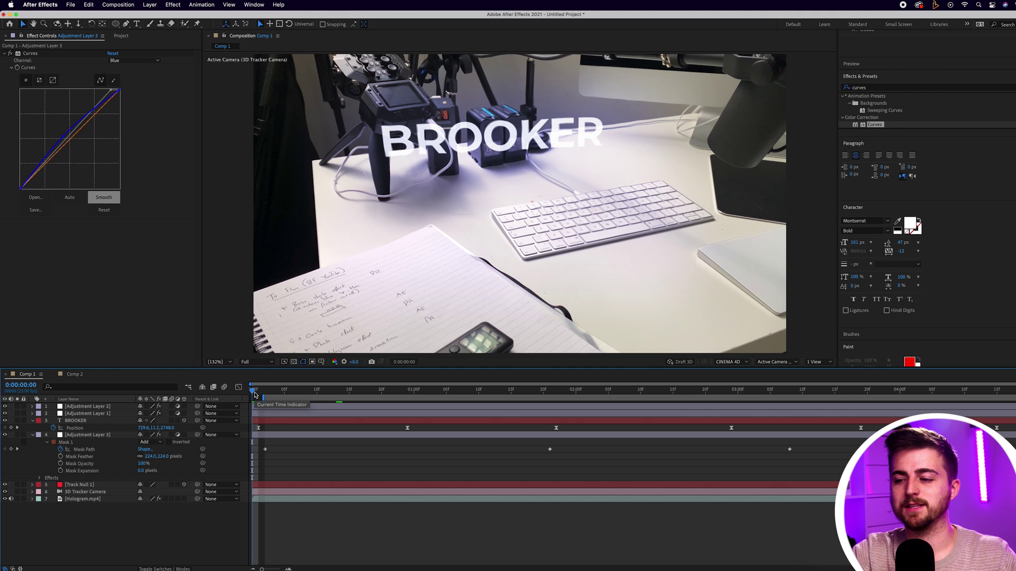
Keyframe the desk mask's opacity at 100% at 0:00:00:24 and at 73% at 0:00:00:02
drag(270, 394, 409, 394)
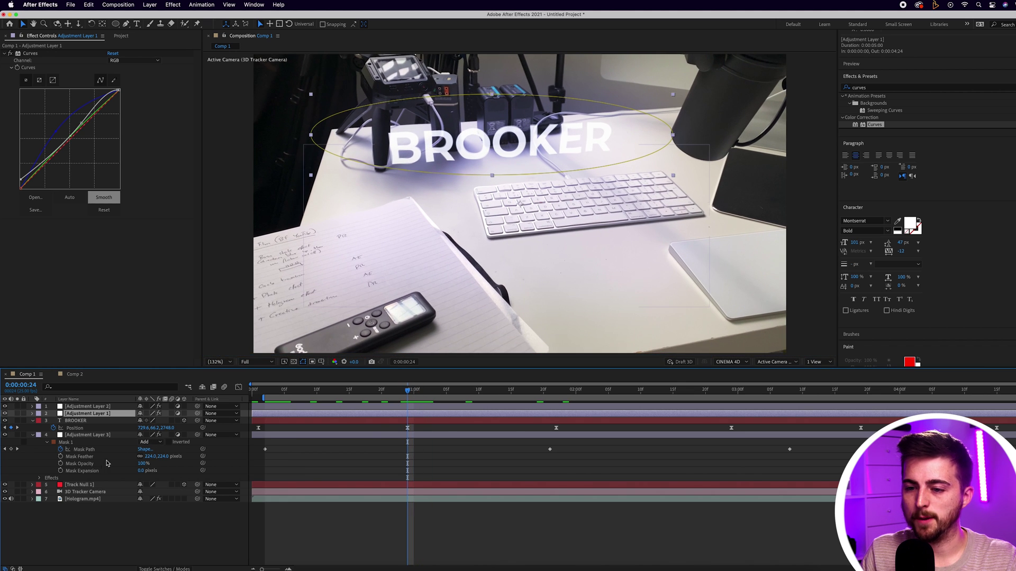
click(82, 464)
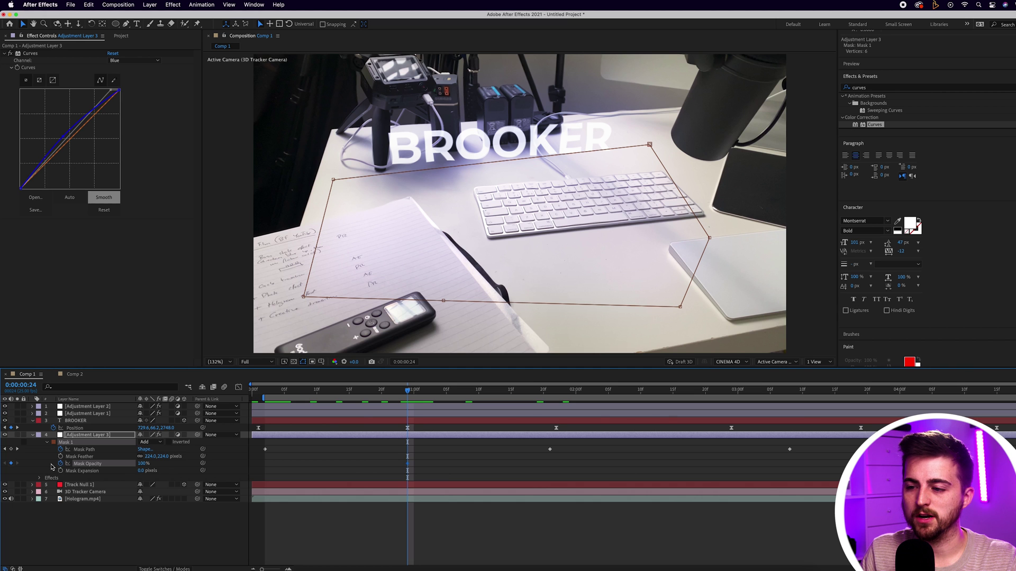
drag(408, 394, 267, 397)
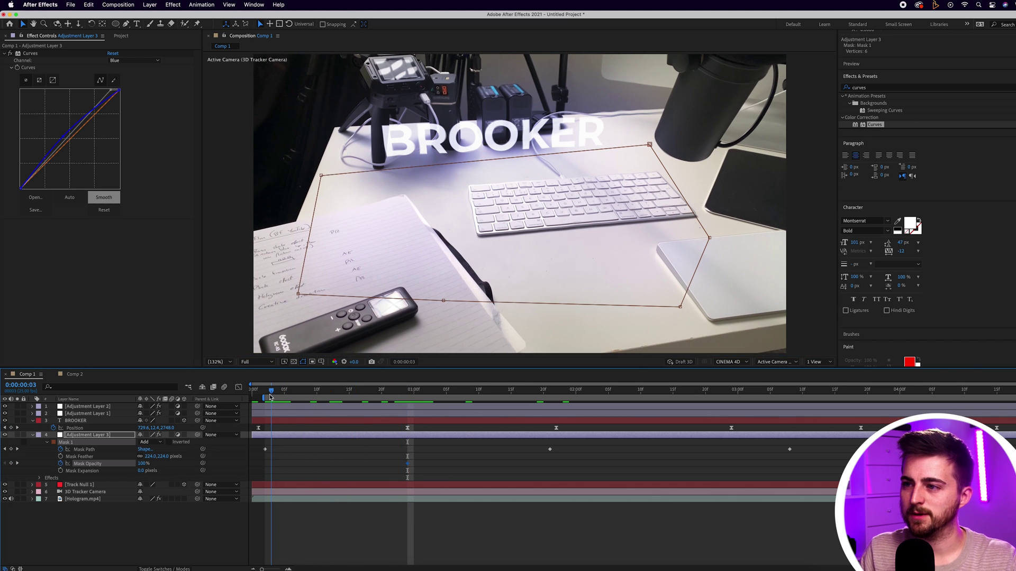
drag(147, 466, 134, 464)
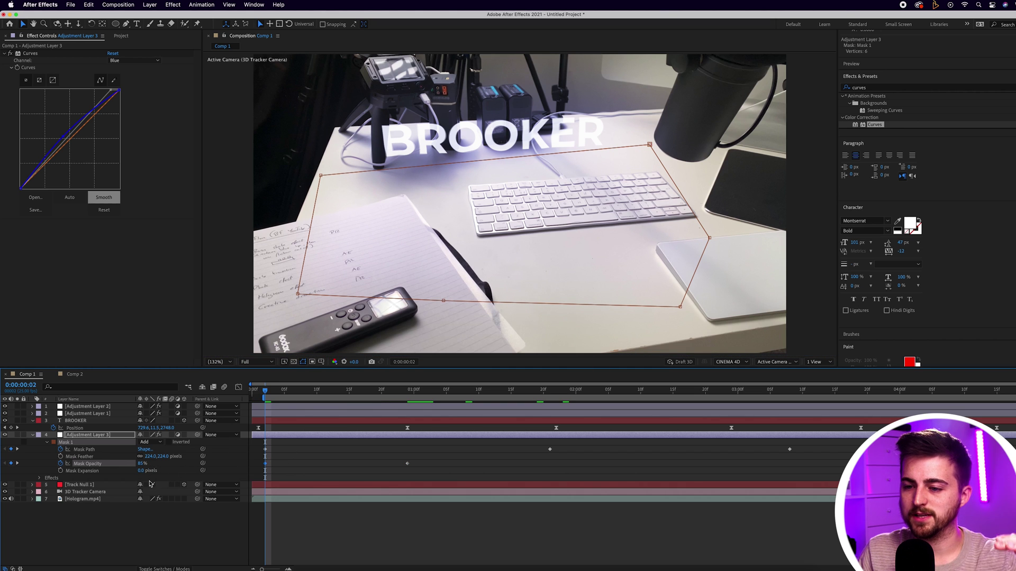
drag(142, 464, 130, 464)
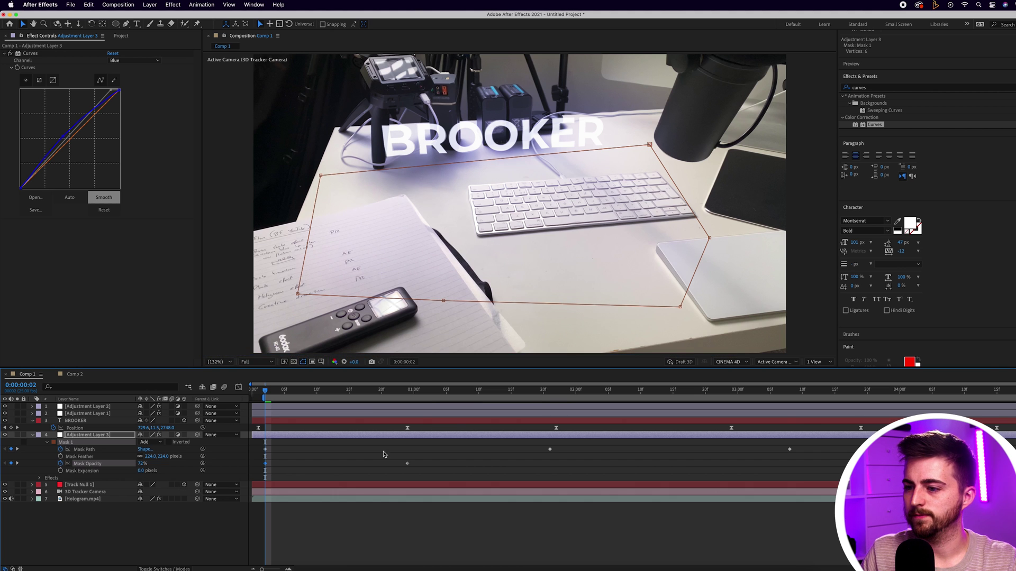
Add desk mask opacity keyframes of 73% at 0:00:03:00 and 100% at 0:00:03:19
drag(363, 397, 556, 401)
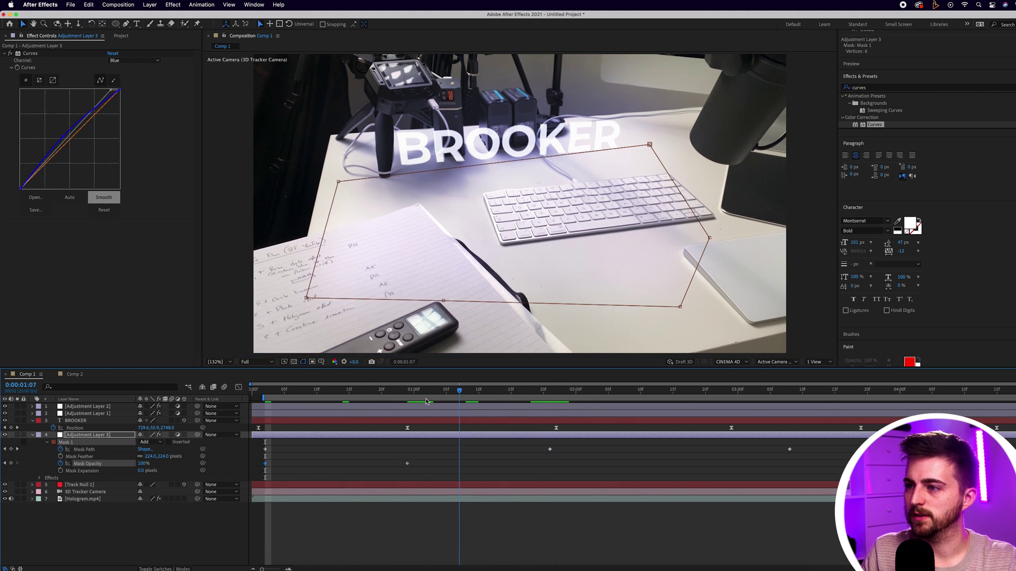
drag(568, 401, 738, 394)
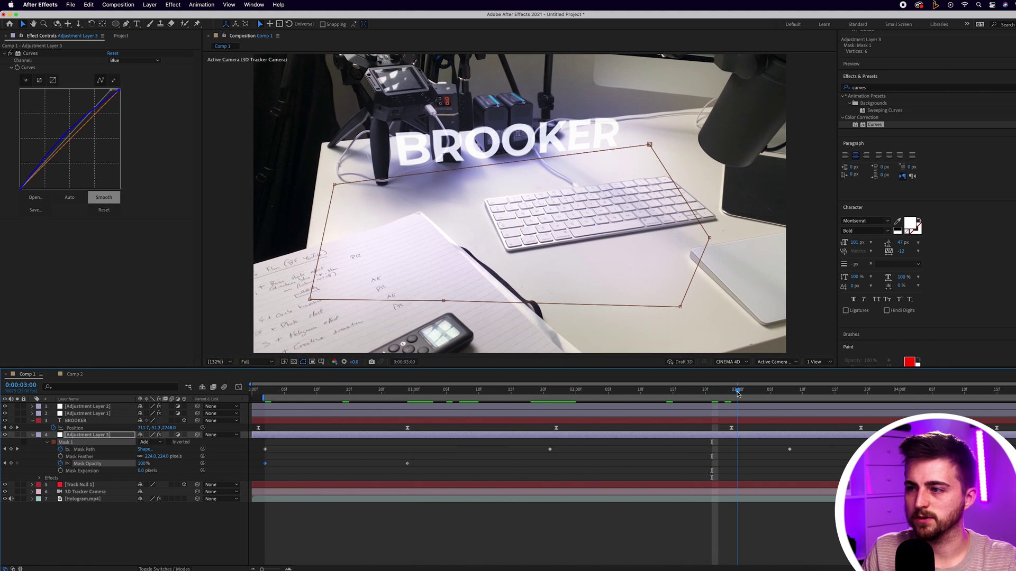
mouse_move(142, 468)
mouse_down()
mouse_move(133, 468)
mouse_move(148, 469)
mouse_up()
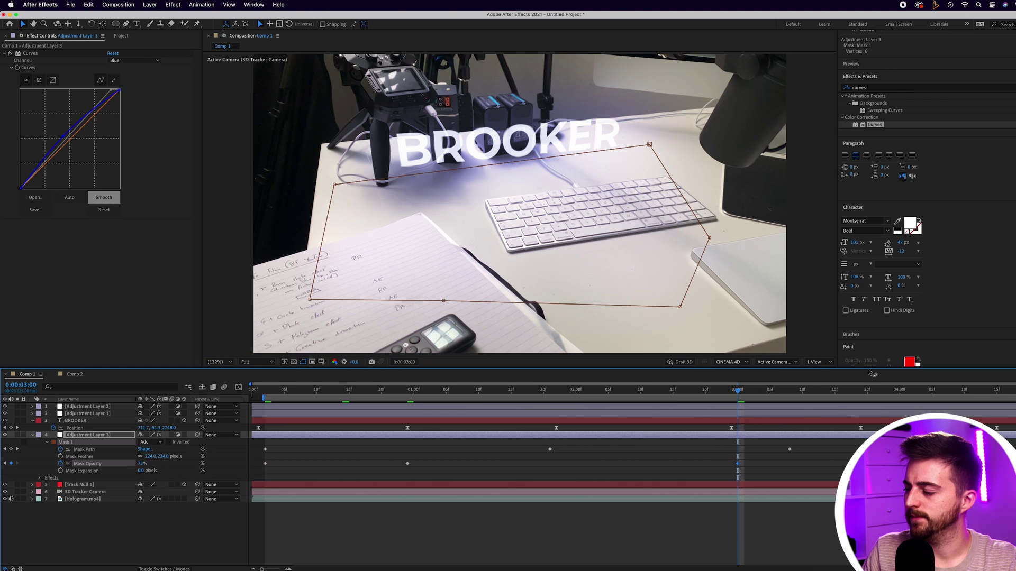
drag(776, 394, 861, 398)
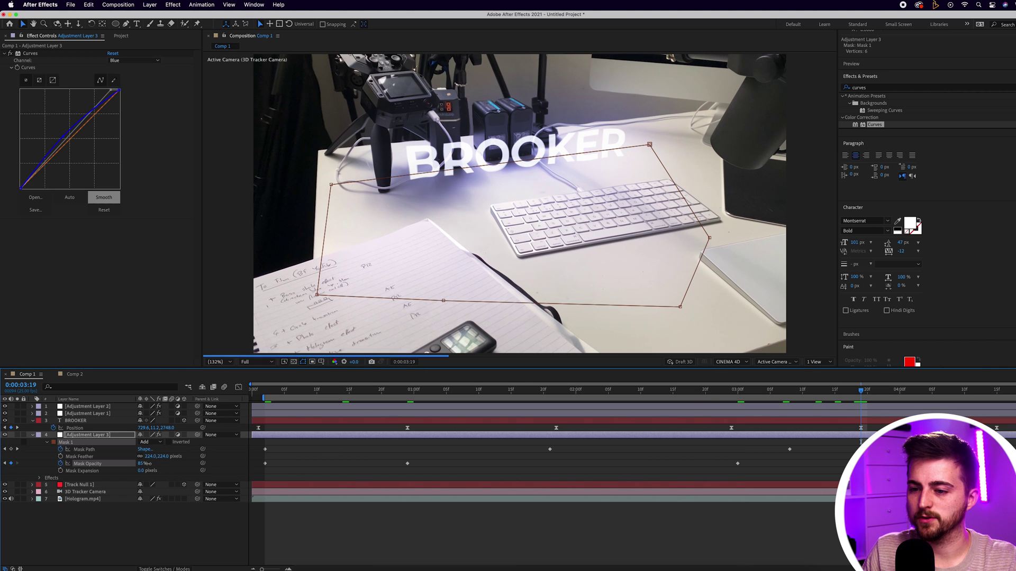
drag(147, 463, 476, 434)
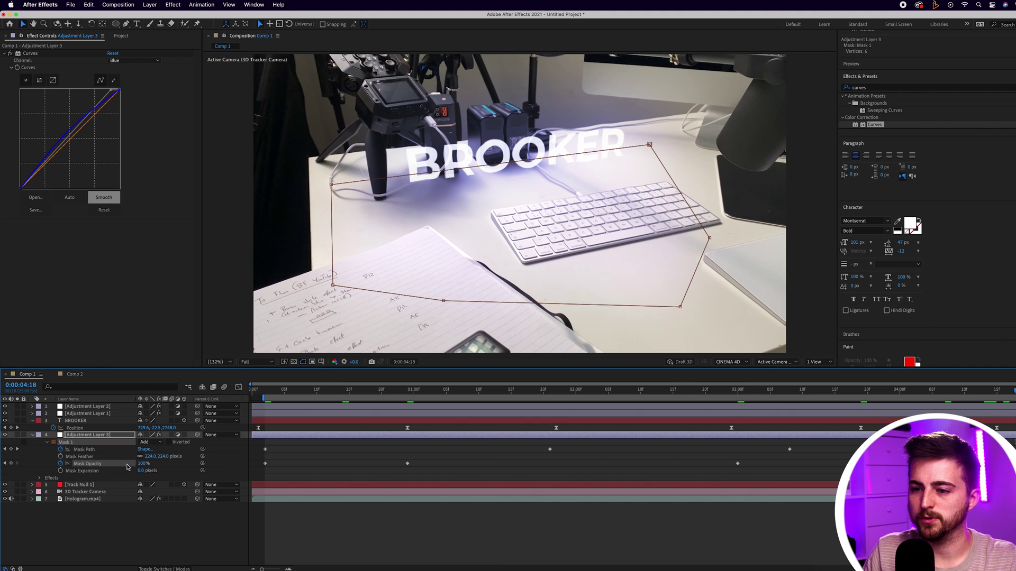
Preview the composition from near its start to check the animated desk glow under the floating text
drag(335, 392, 266, 393)
key(space)
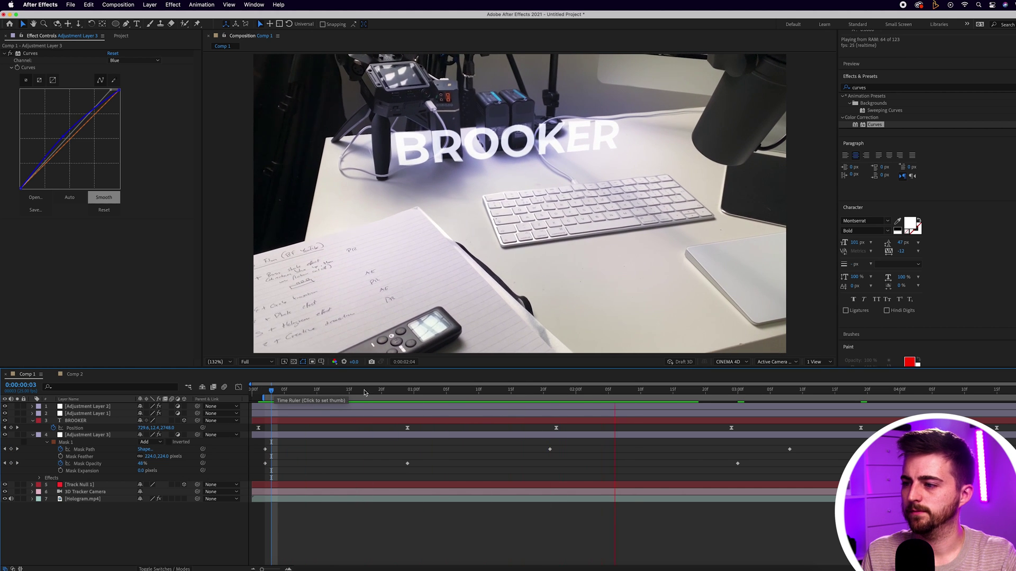
key(space)
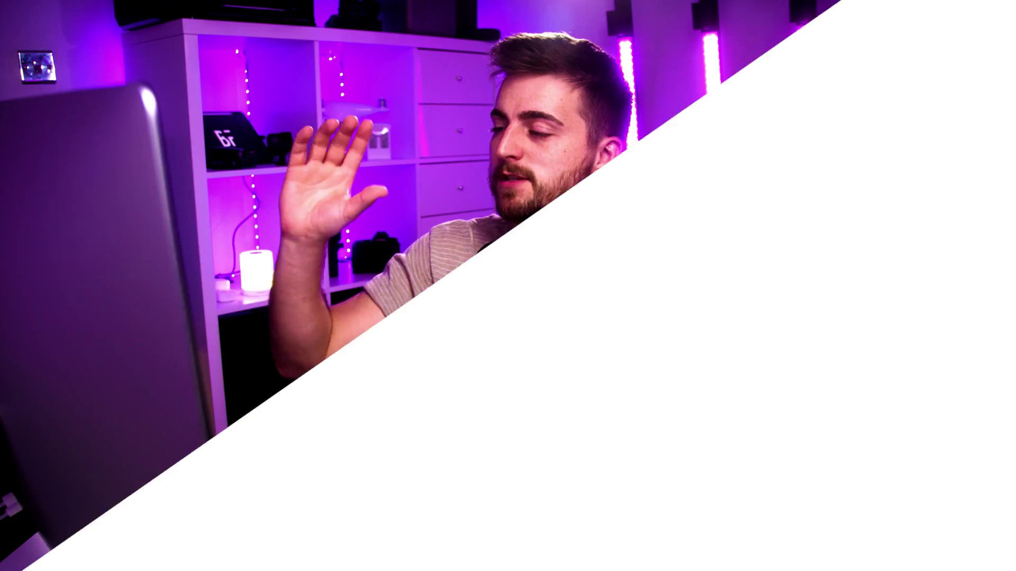